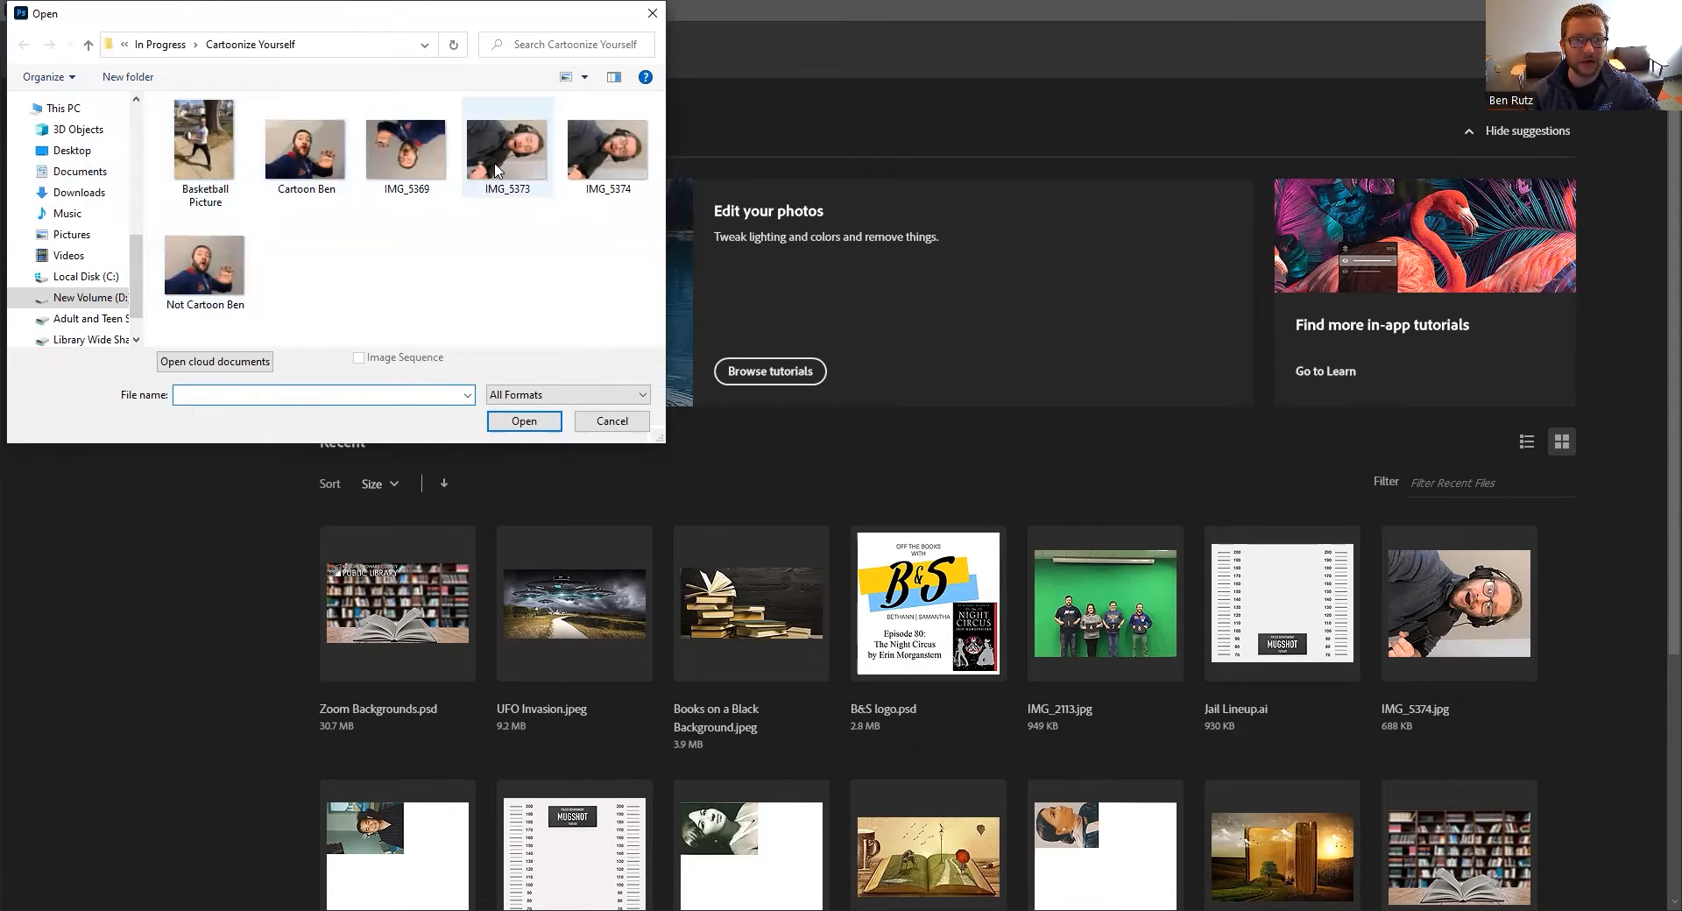
Open the IMG_5374 photo and rotate the image 90° counterclockwise so the subject is upright.
left_click(599, 180)
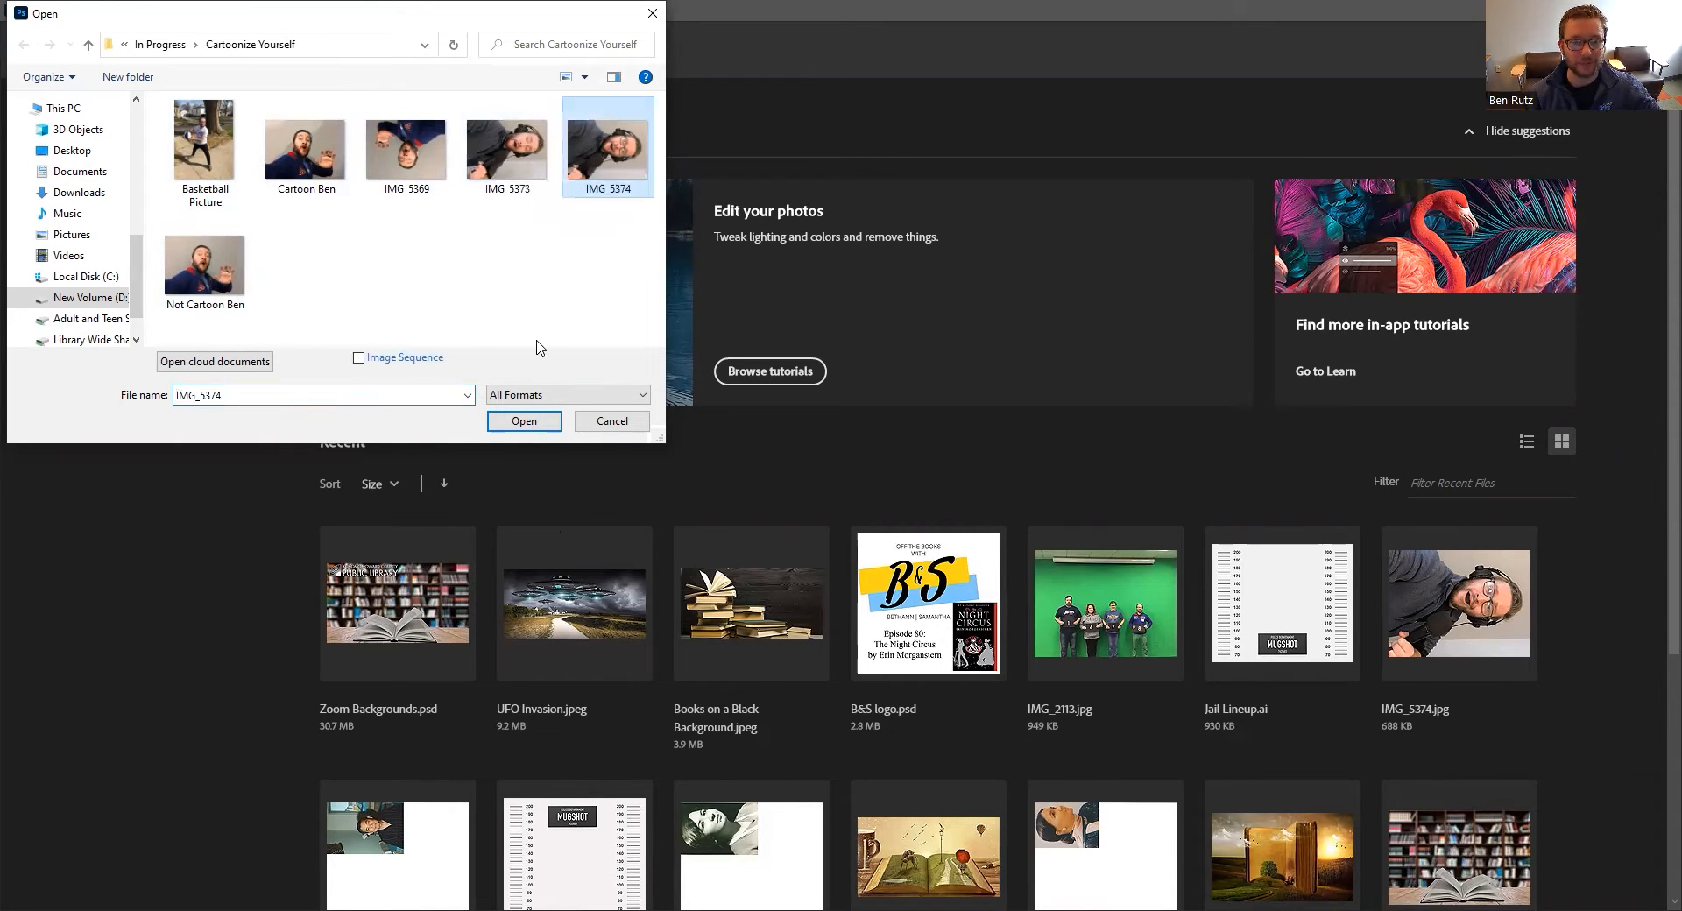
left_click(524, 421)
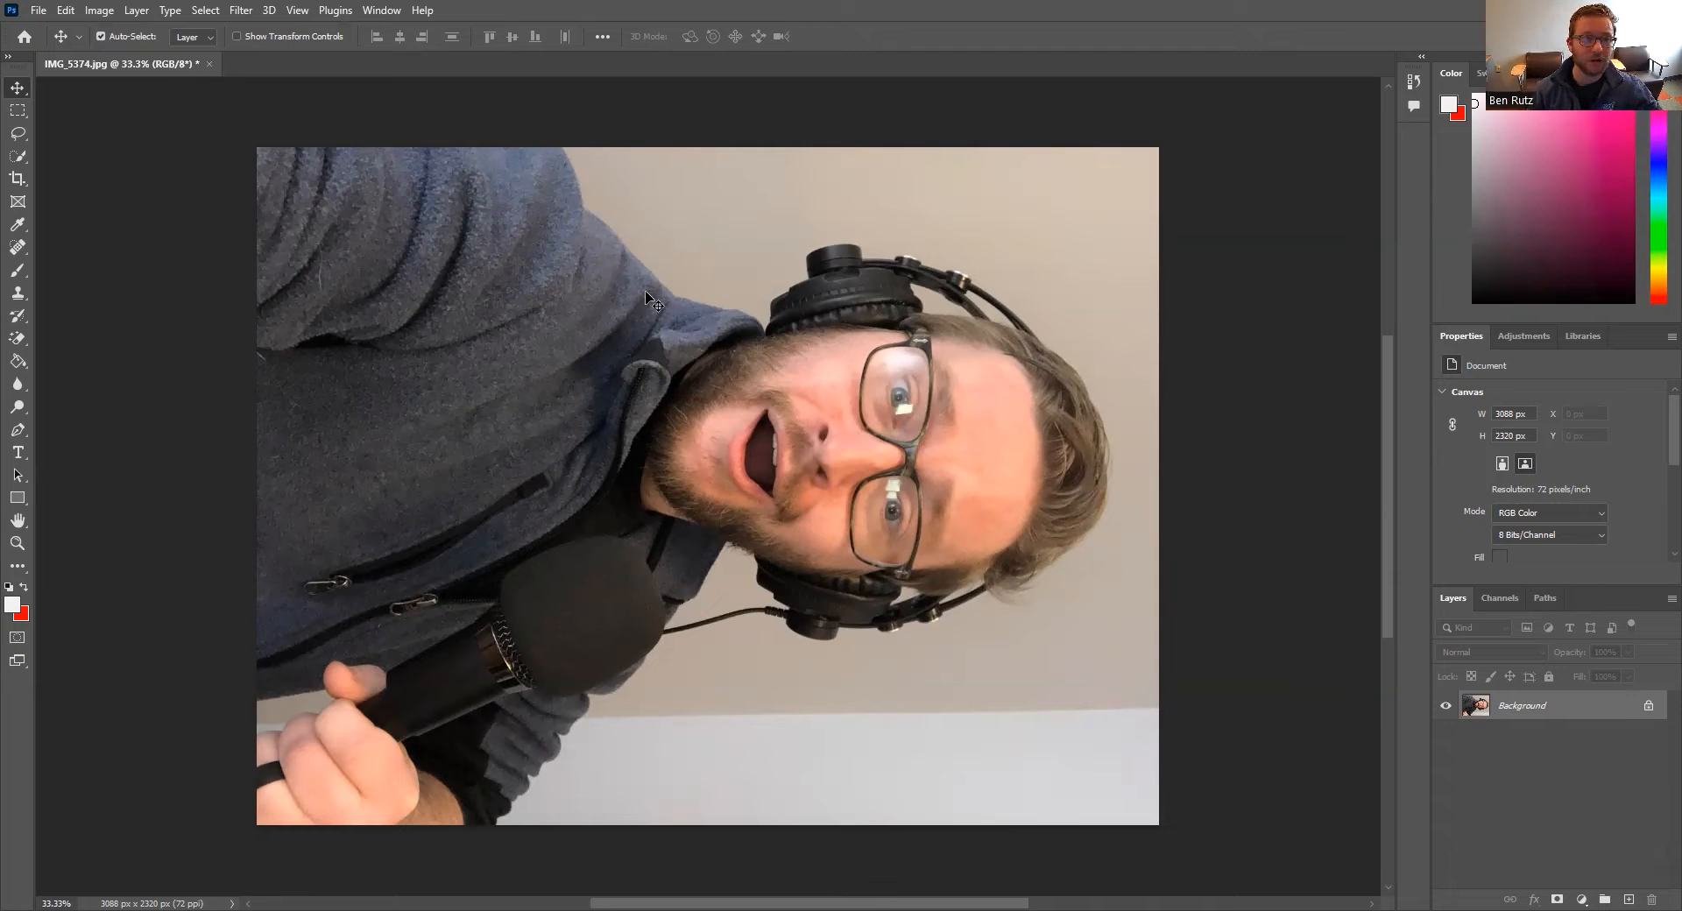
left_click(100, 13)
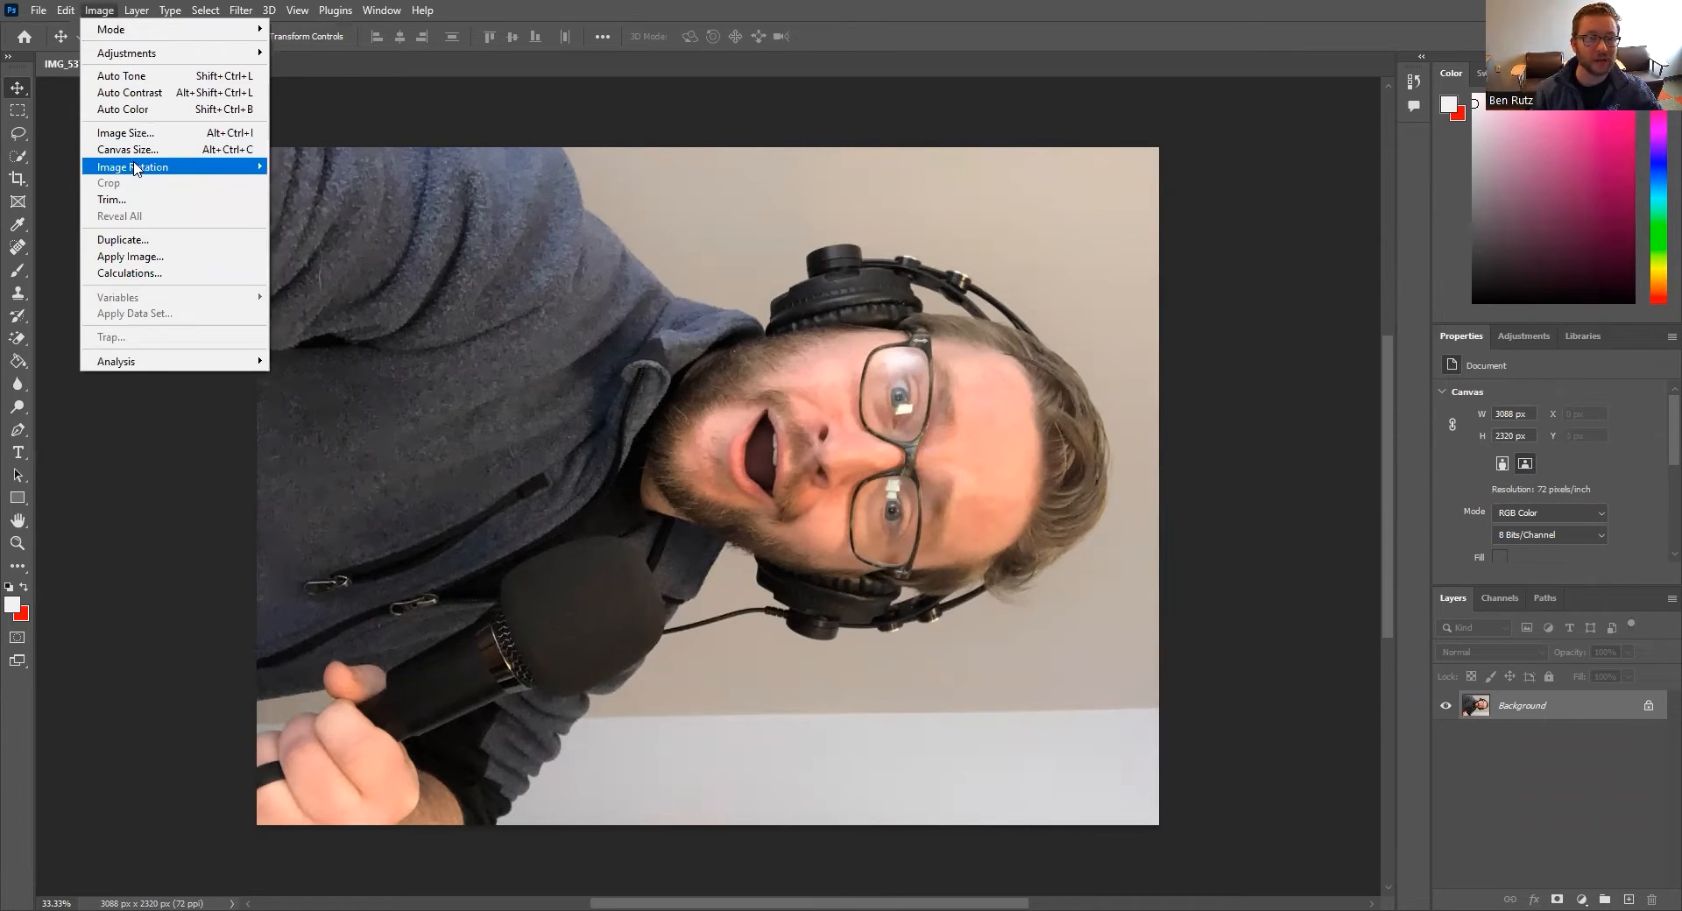
mouse_move(137, 168)
left_click(355, 200)
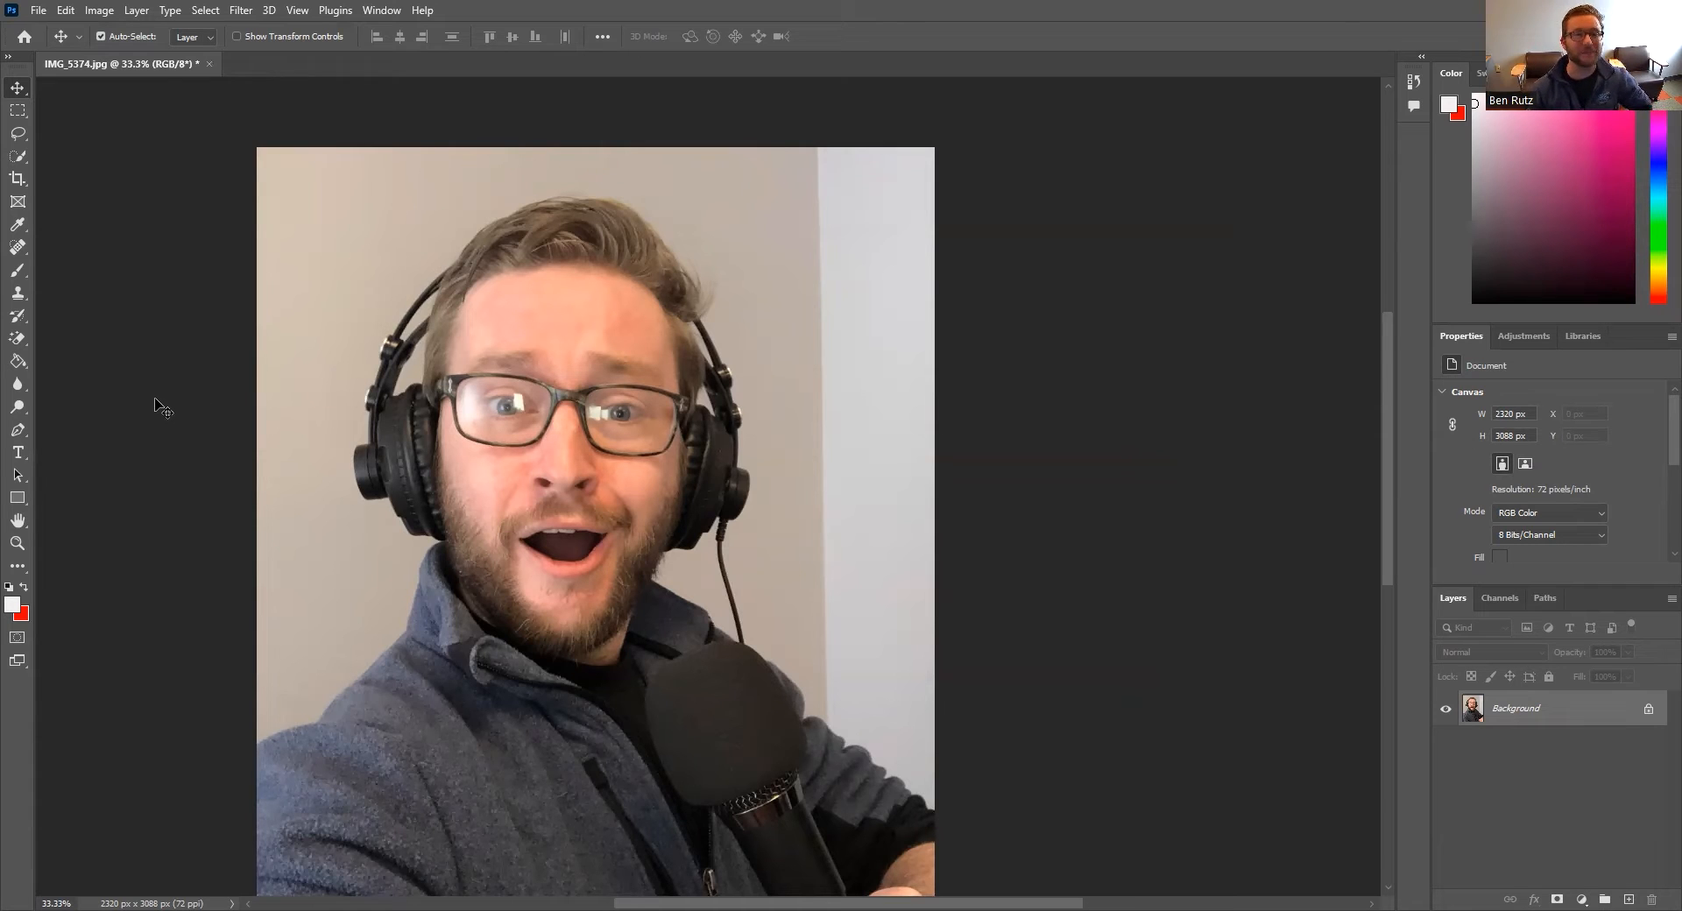
Set the image height to 2000 pixels in Image Size, with width and height constrained to the aspect ratio.
left_click(106, 20)
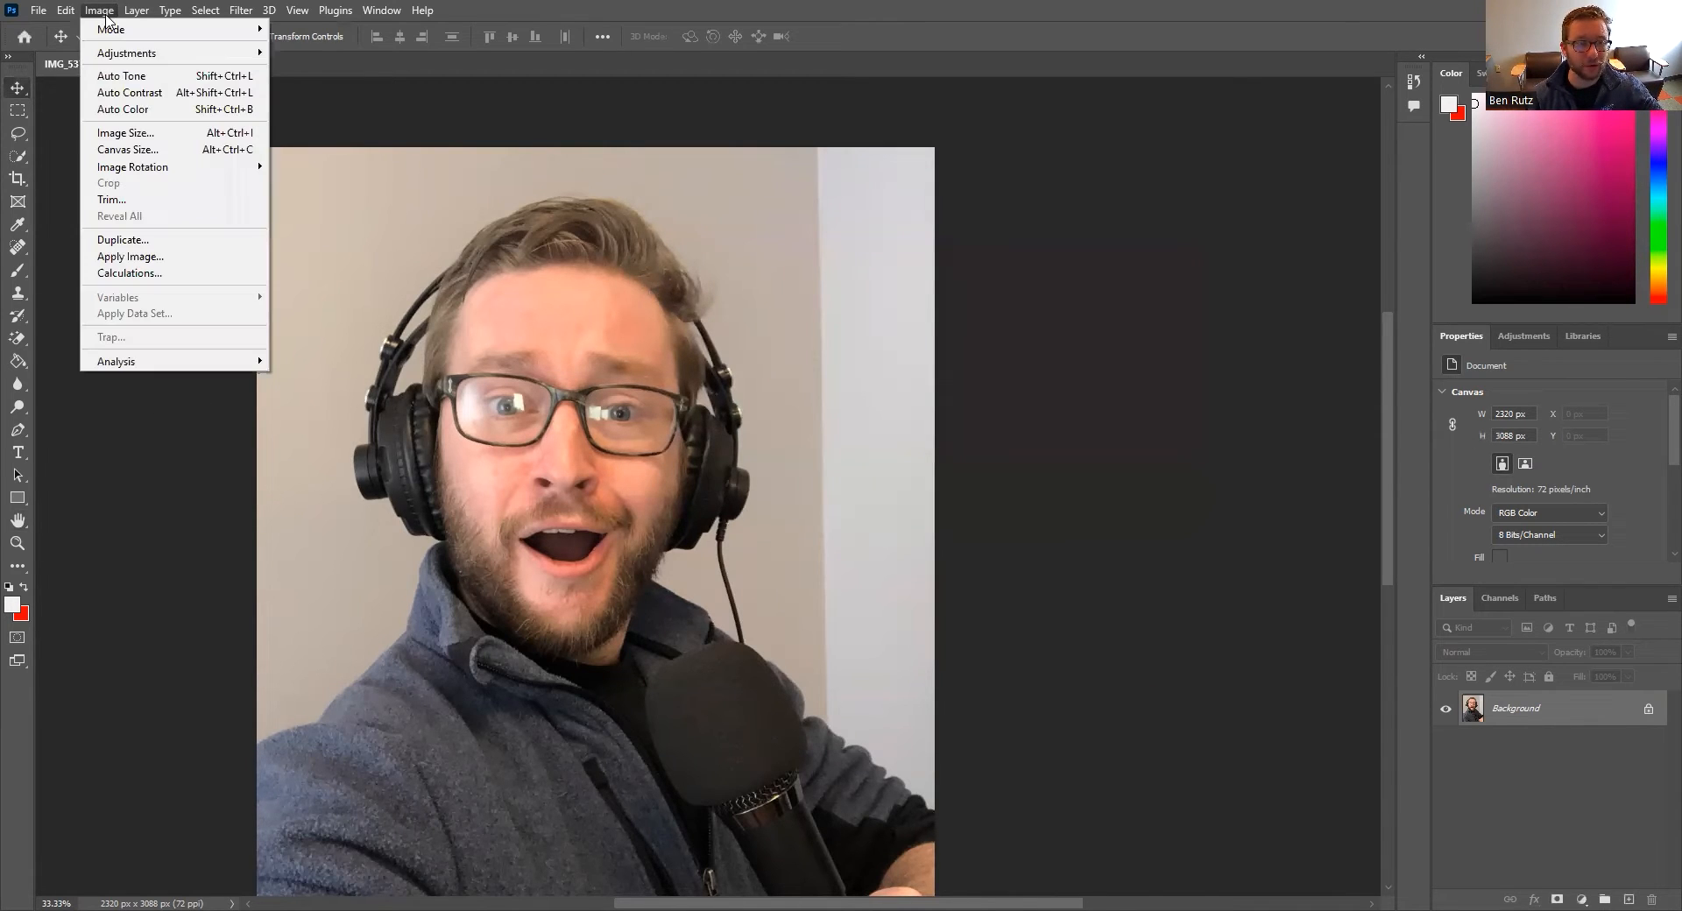
left_click(149, 138)
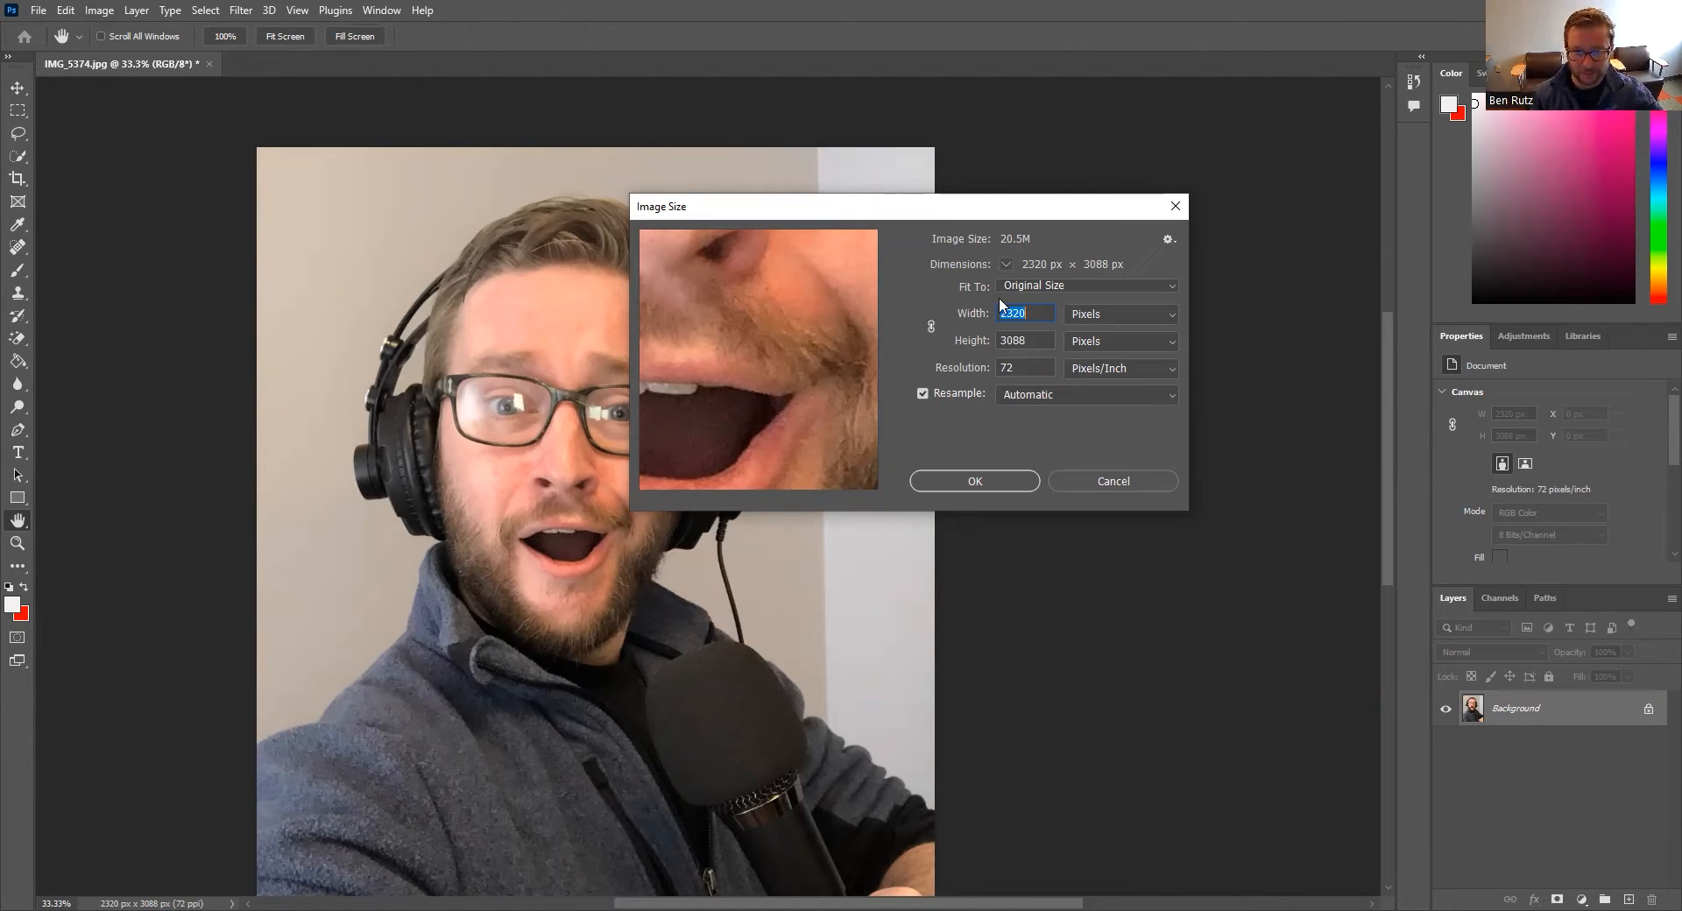
left_click(931, 326)
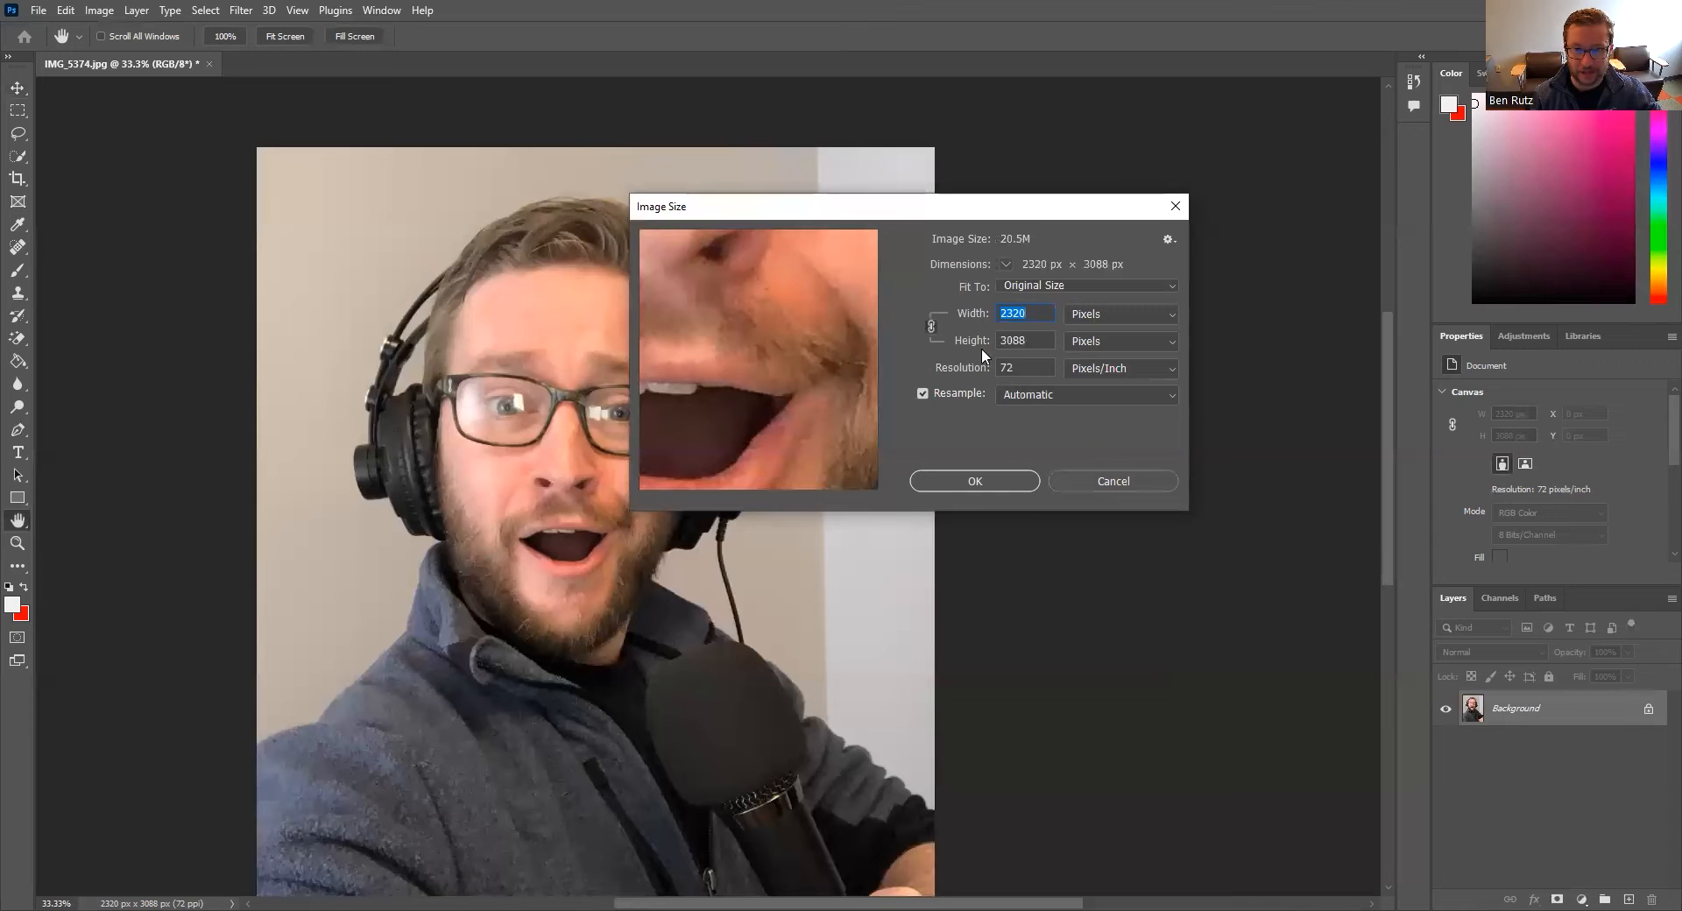
left_click(1038, 341)
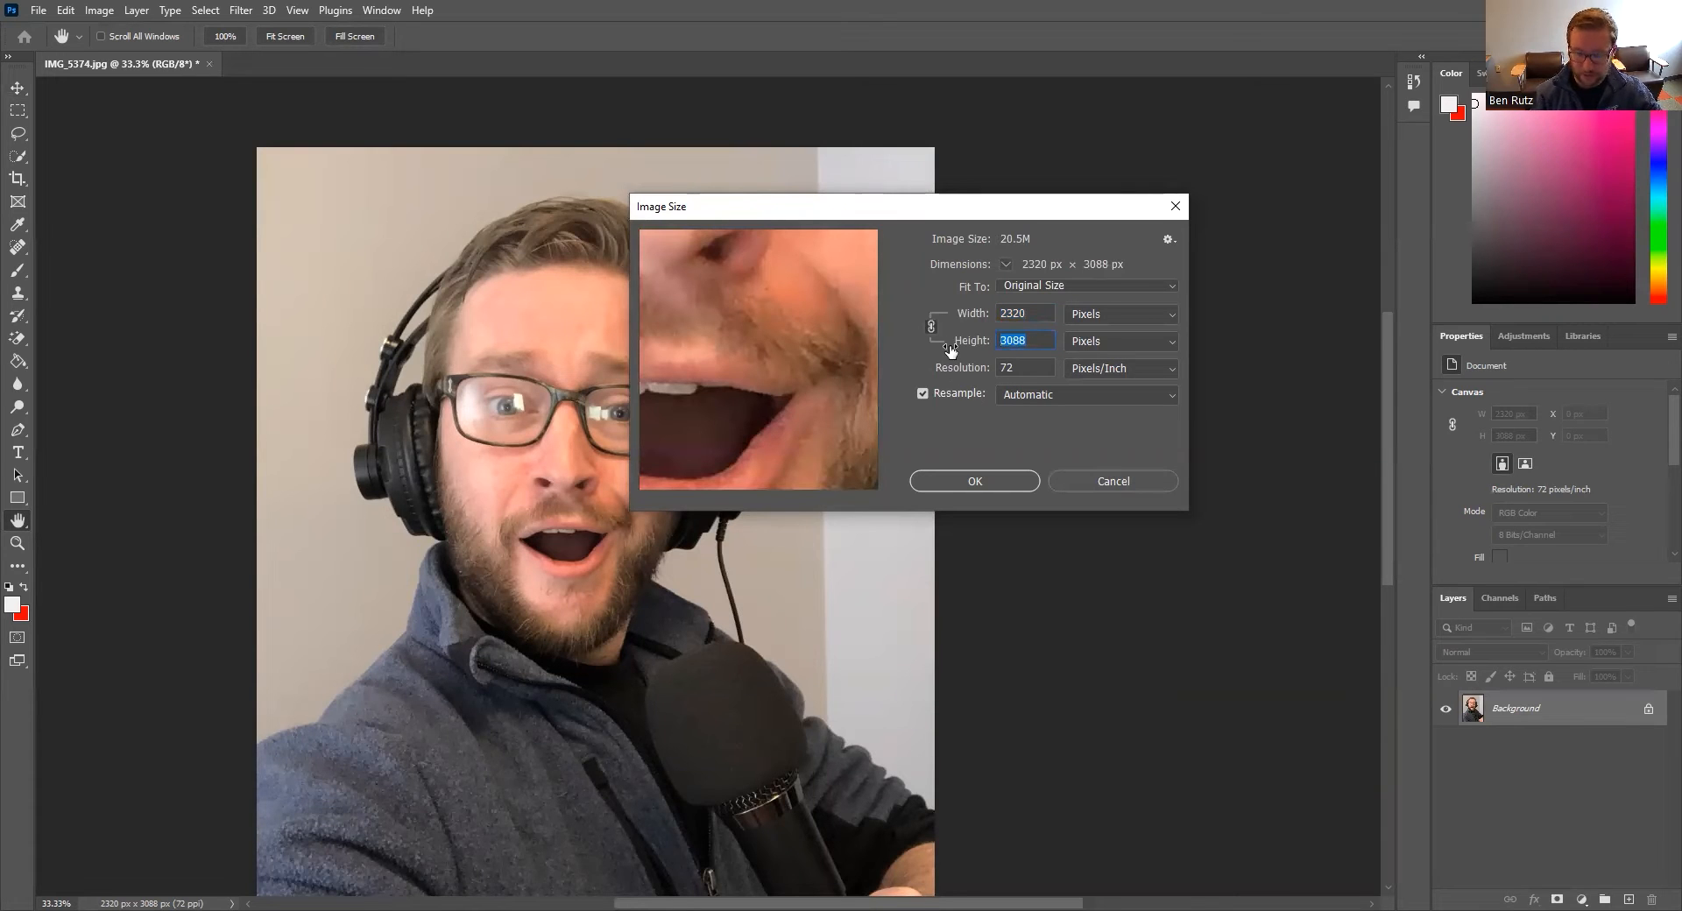
type("2000")
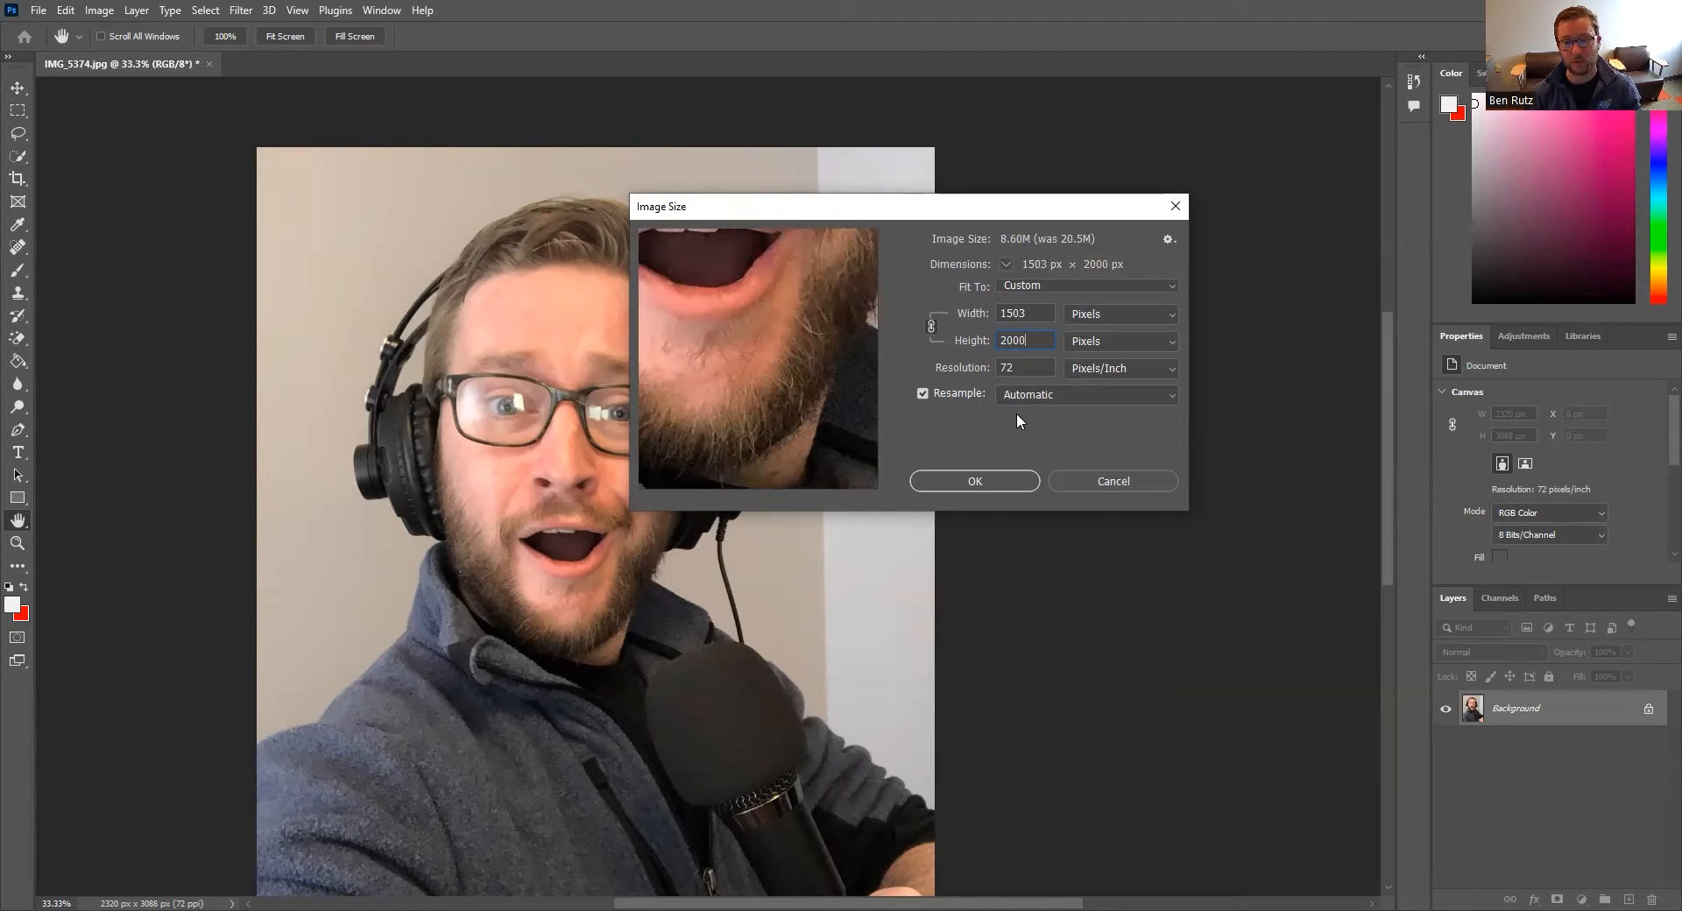
Set the resolution to 300 pixels/inch, keep the height at 2000 pixels, and apply the new image size.
key("Tab")
type("300")
key("shift+Tab")
type("2000")
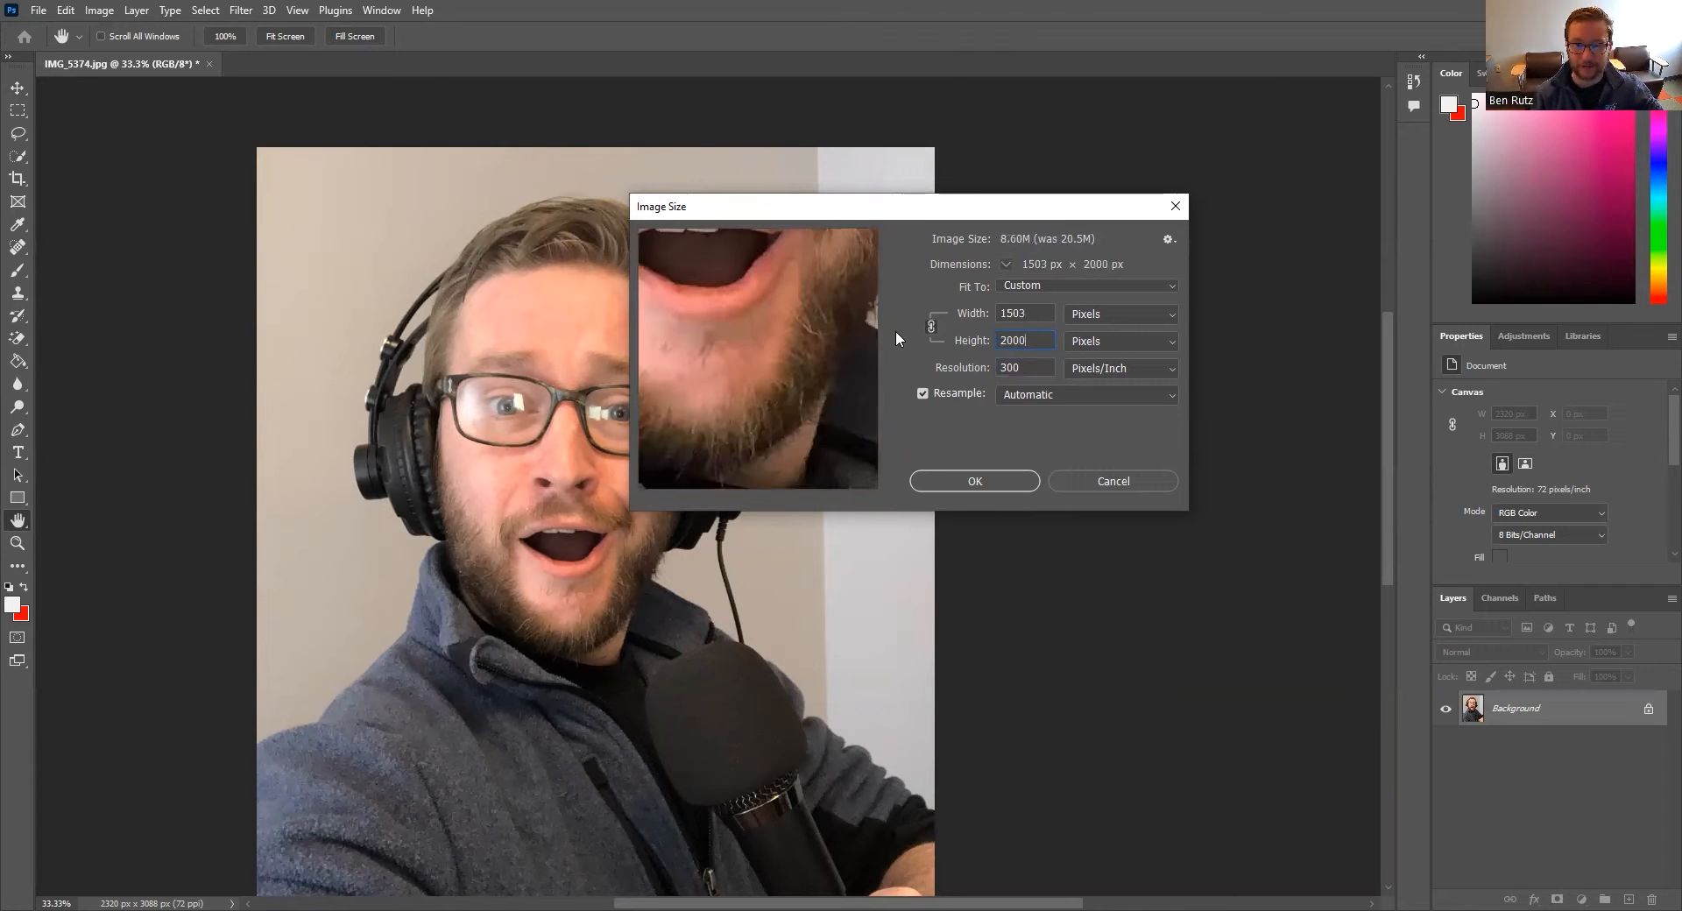
left_click(1025, 370)
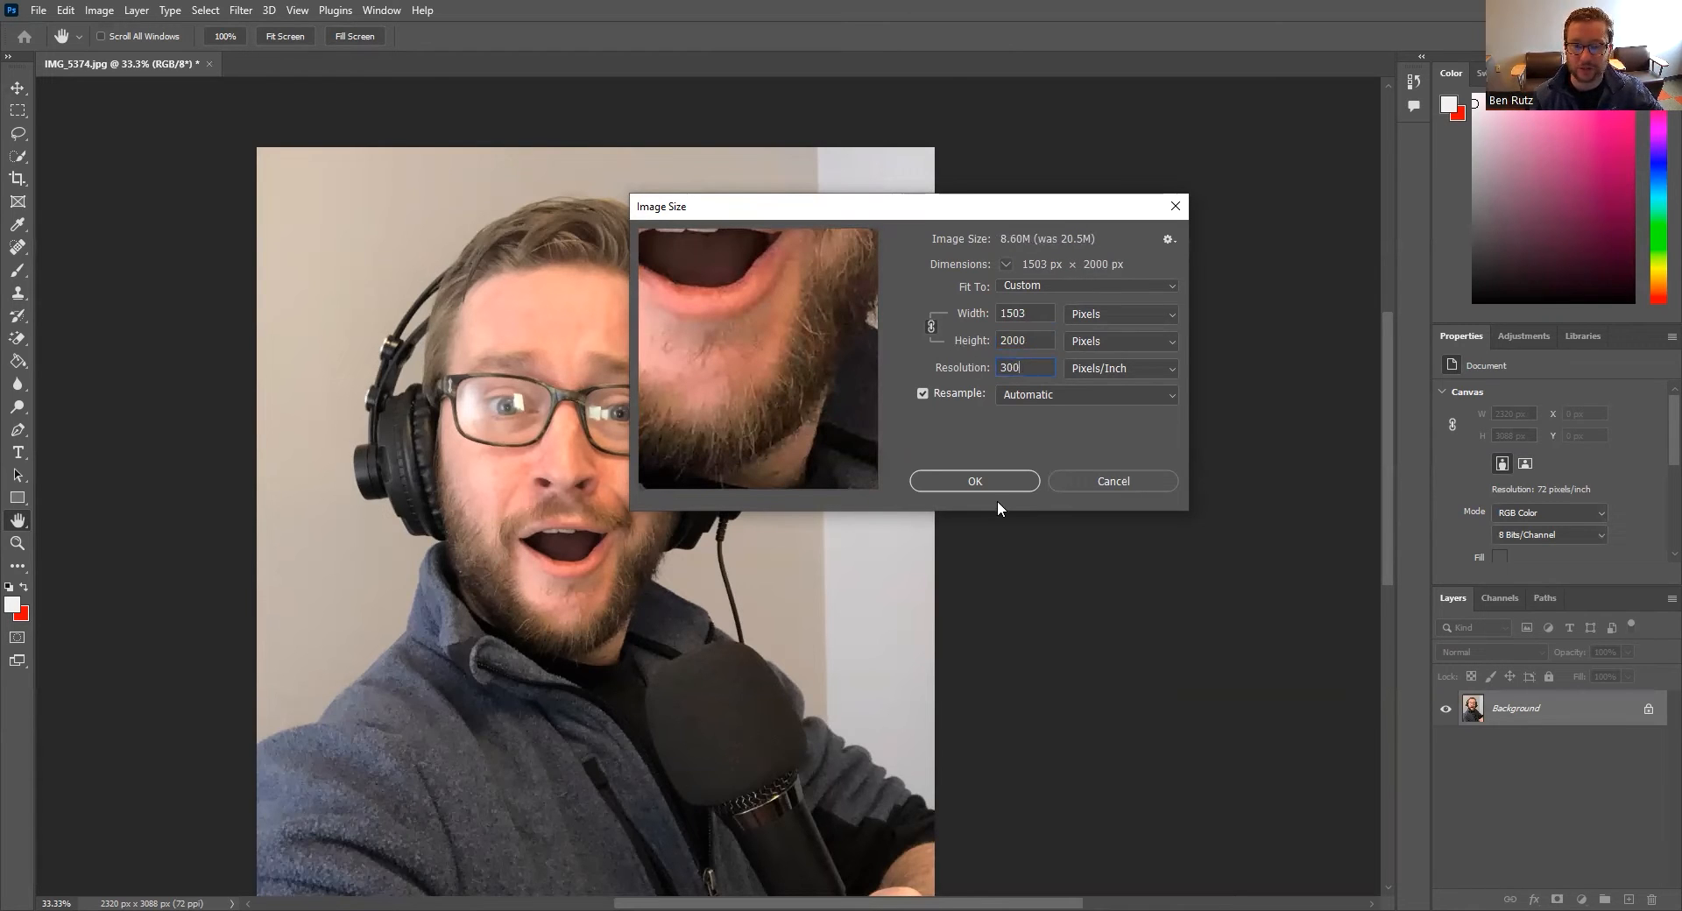
left_click(1031, 339)
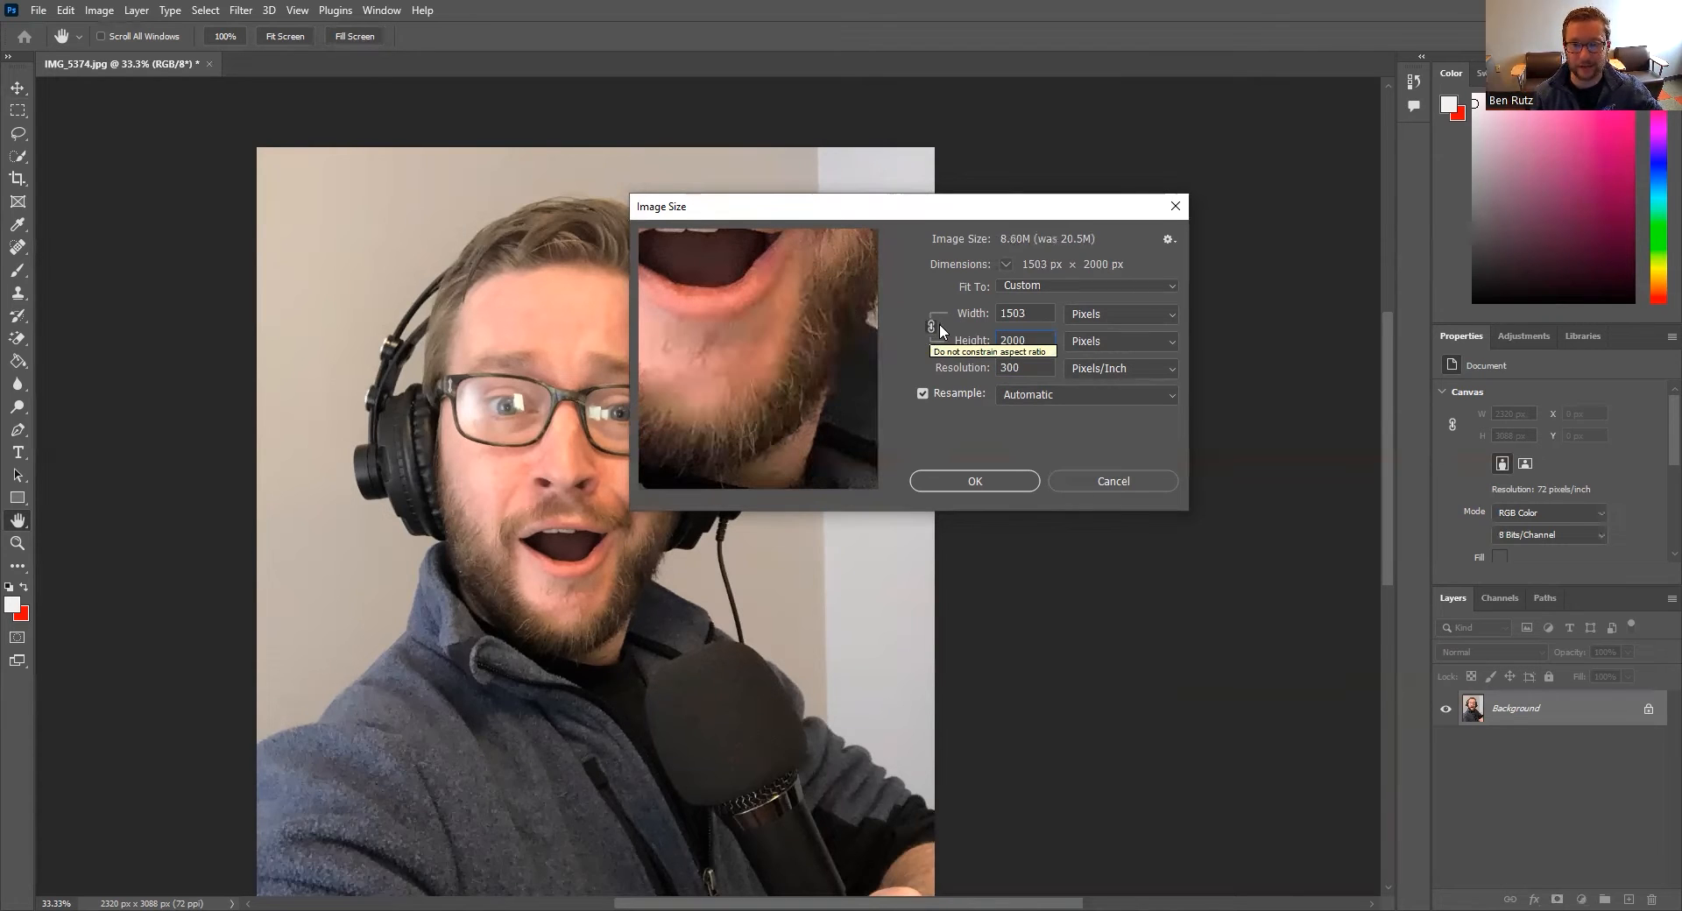
left_click(1020, 314)
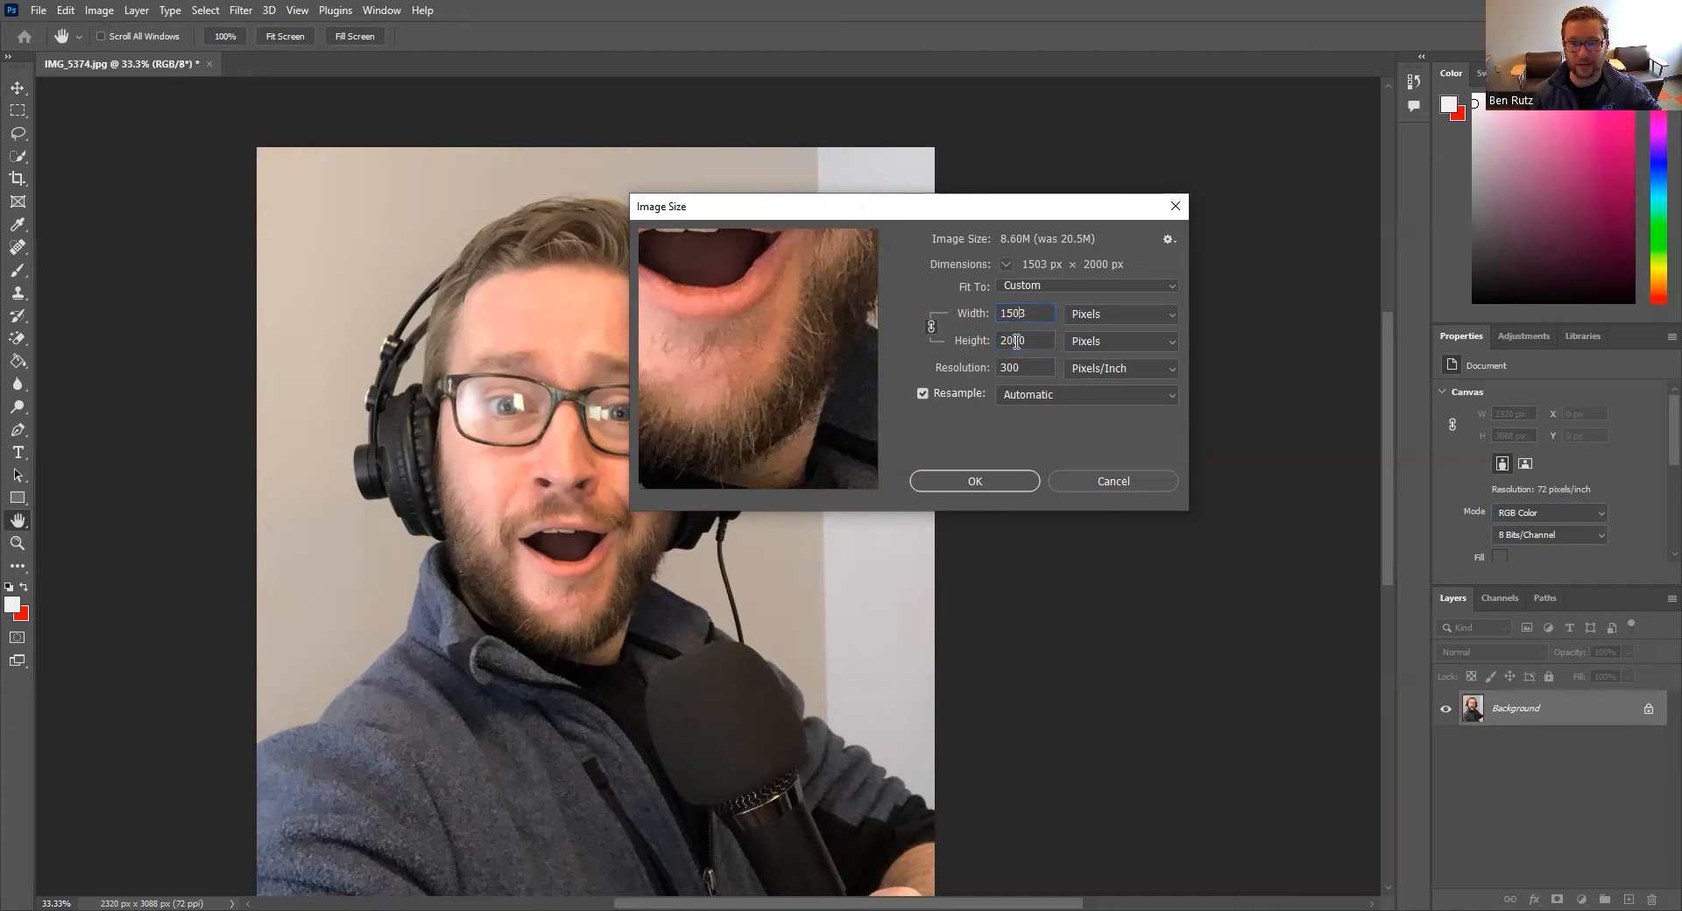
left_click(961, 481)
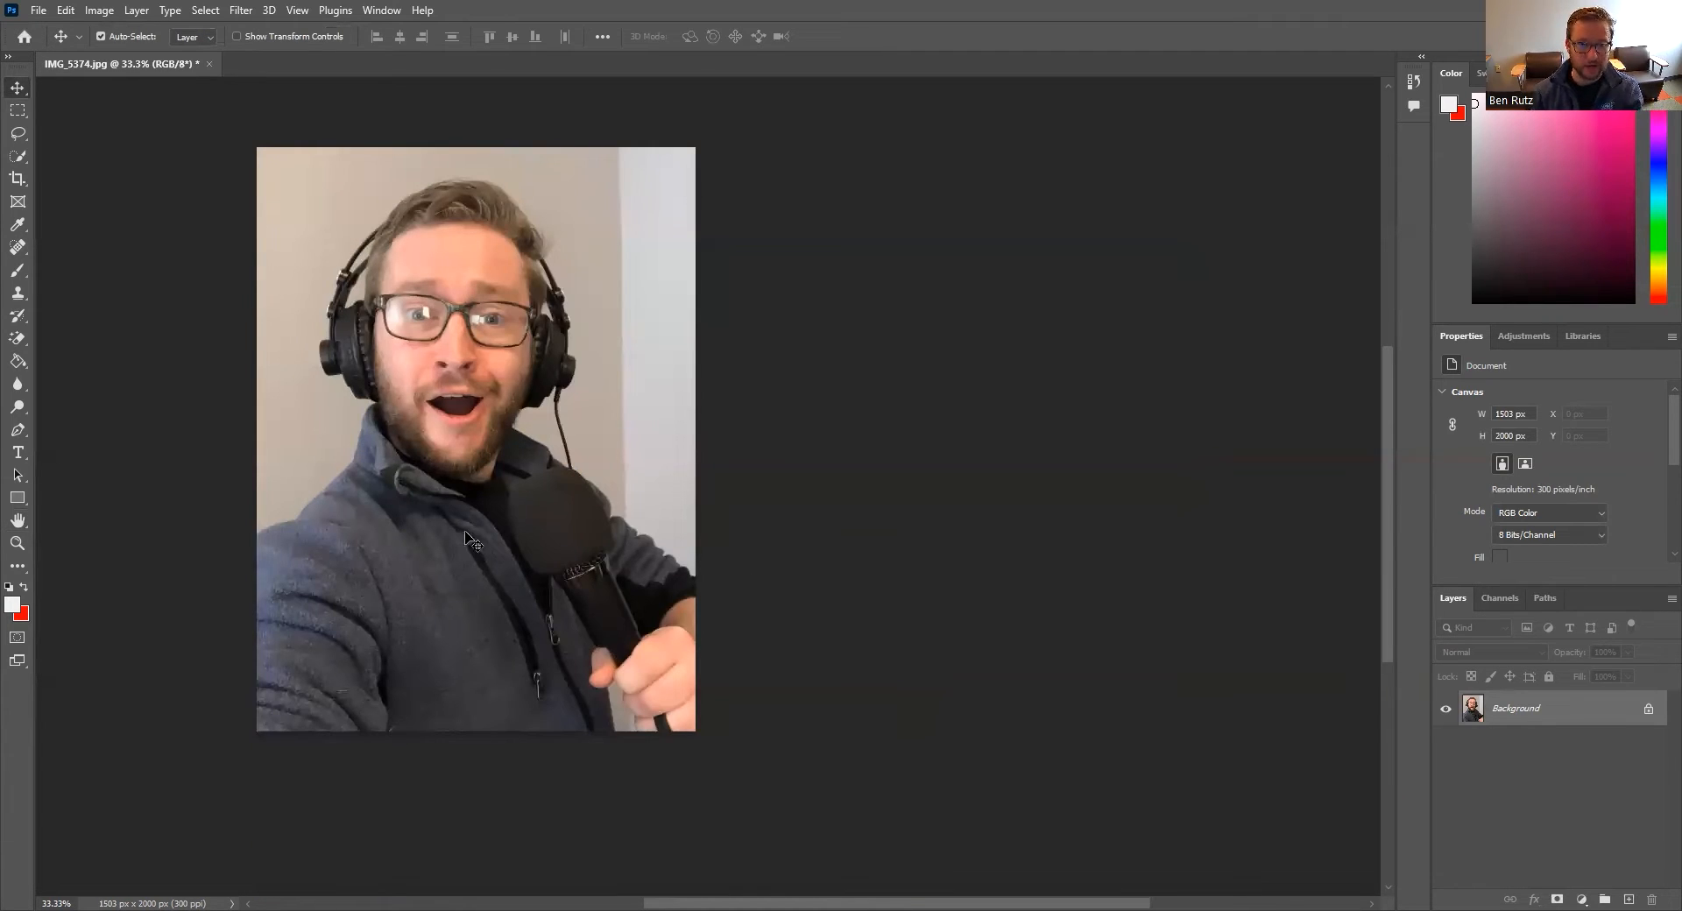
Turn the locked Background into a regular layer and convert it to a smart object.
scroll(294, 466, "up", 3)
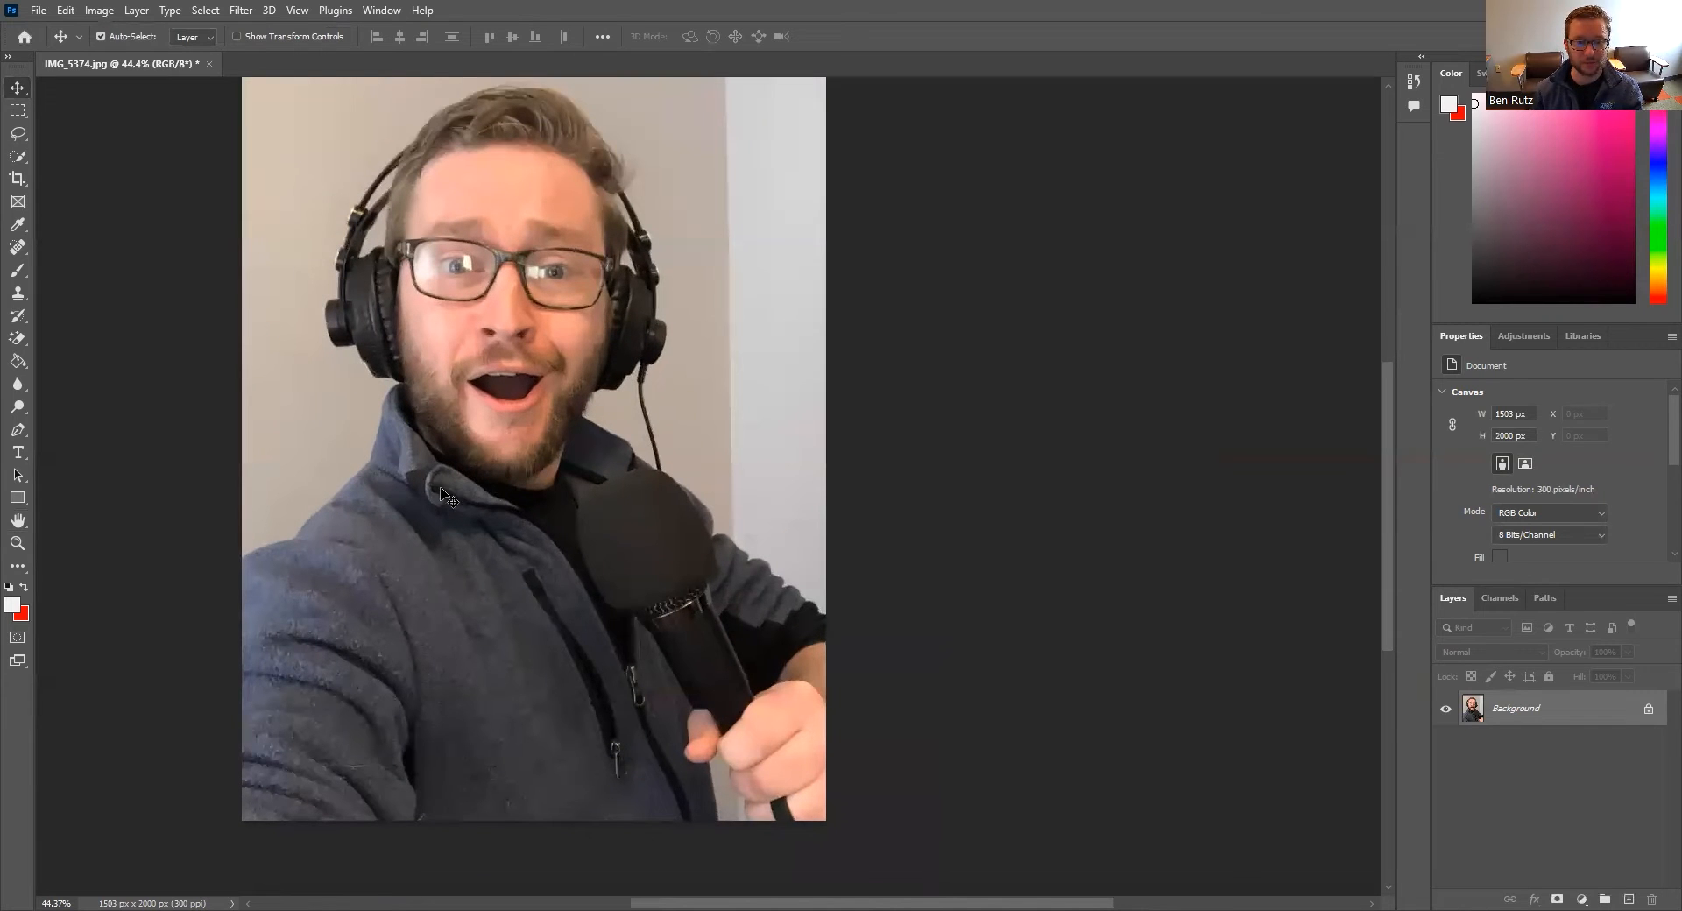
scroll(585, 538, "up", 2)
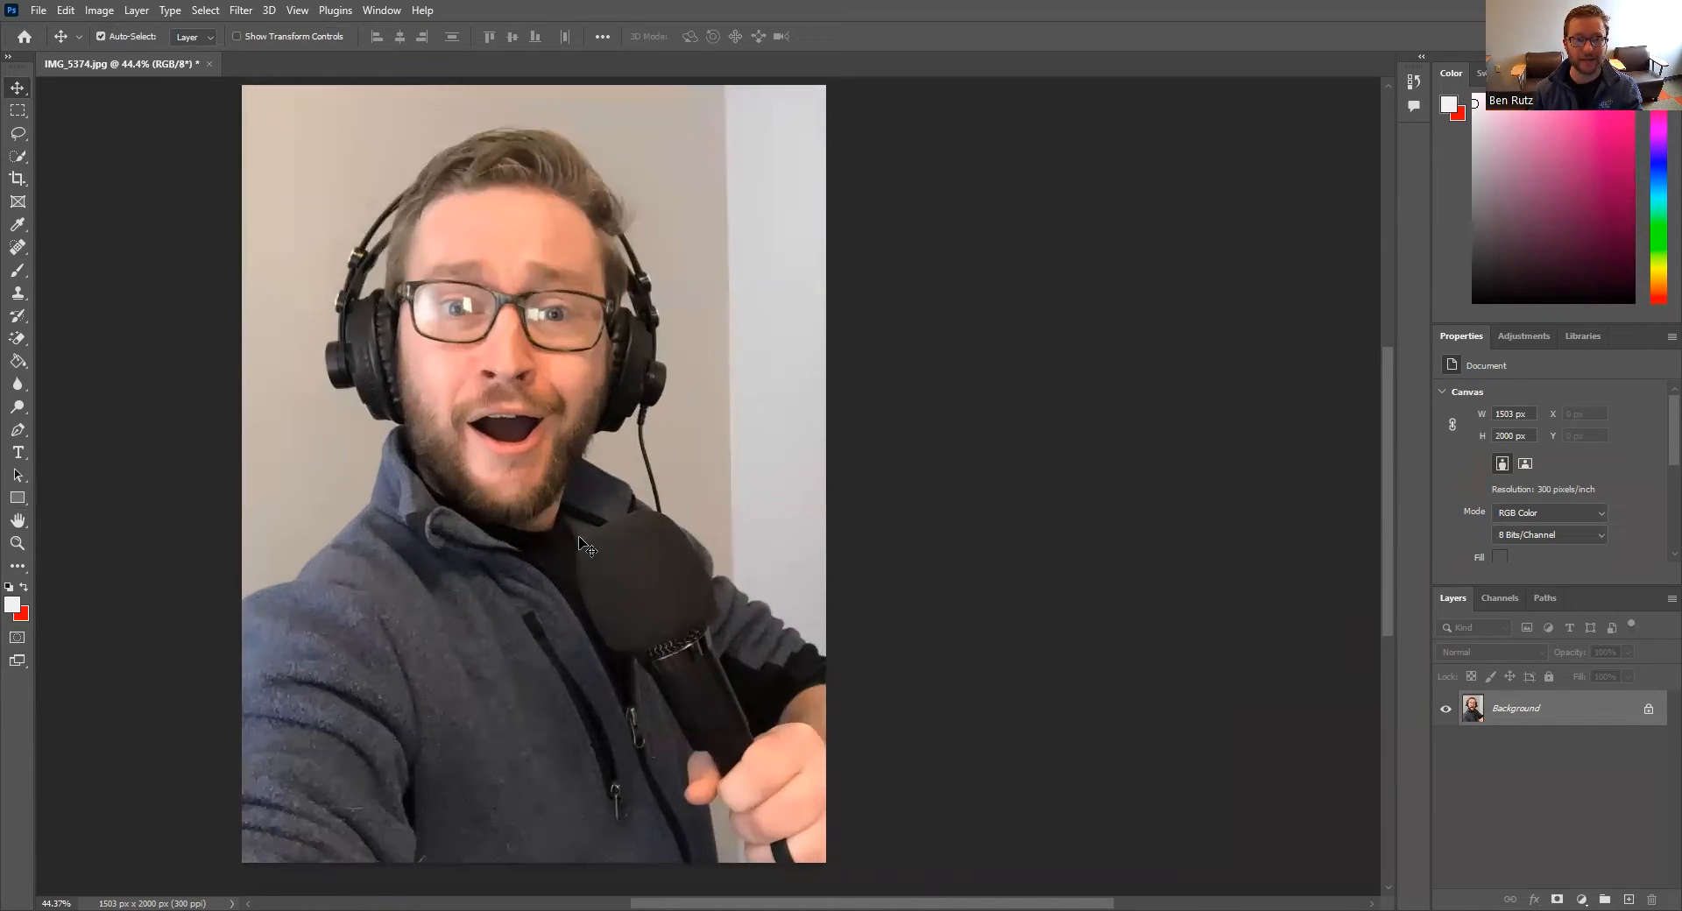
double_click(1555, 714)
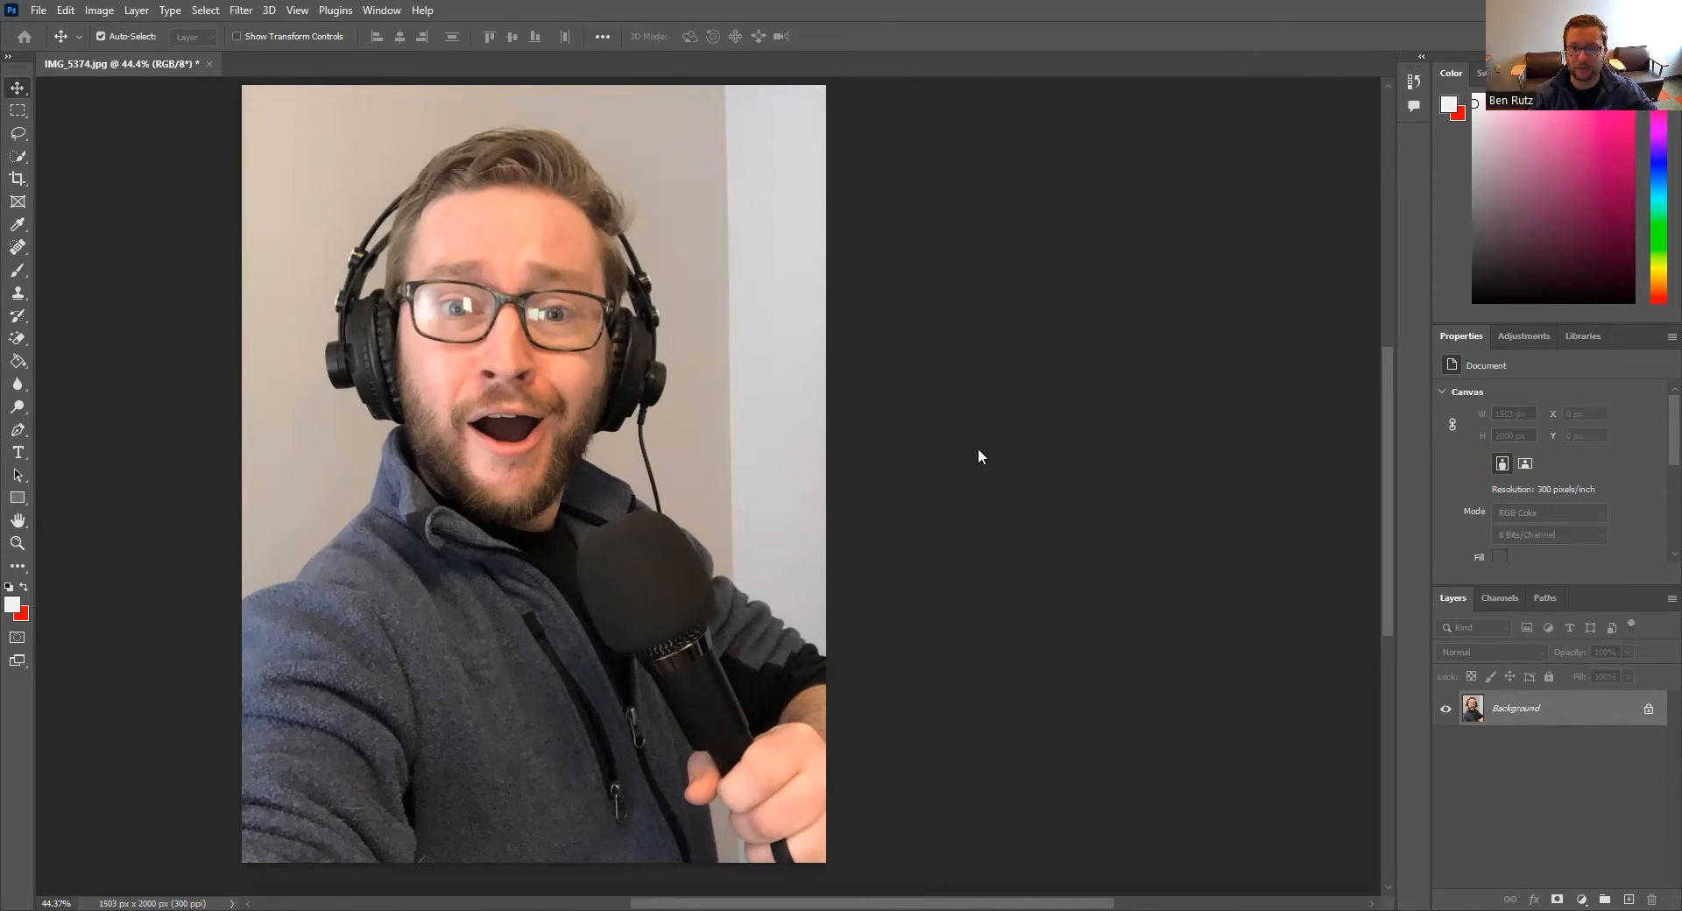
left_click(1090, 387)
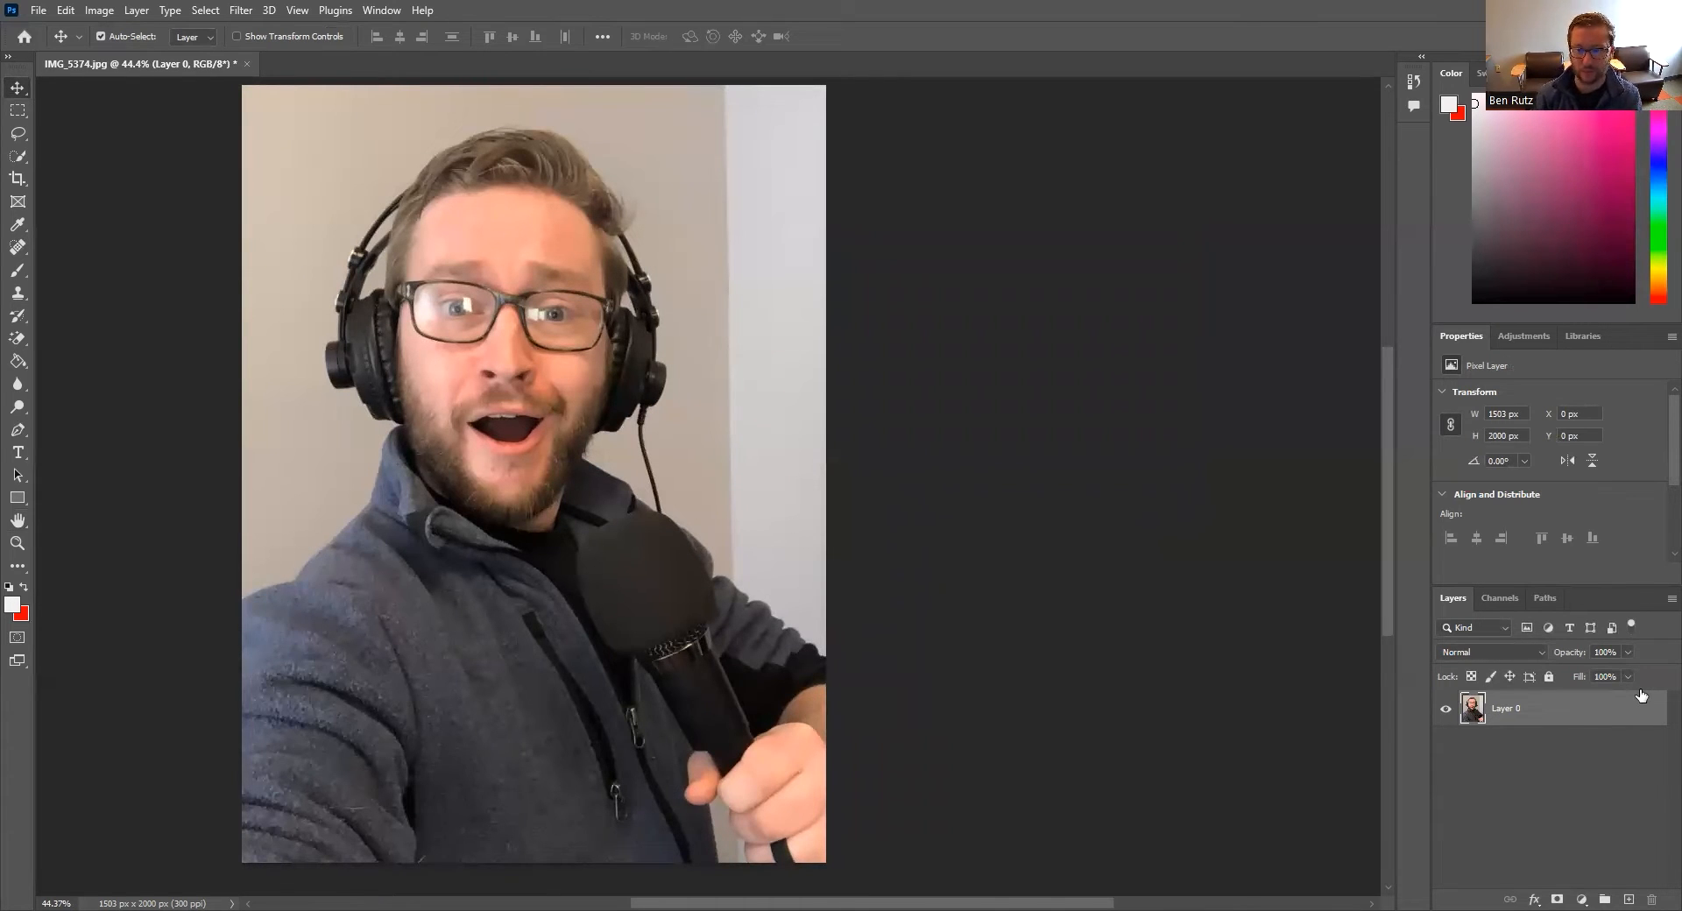
right_click(1549, 707)
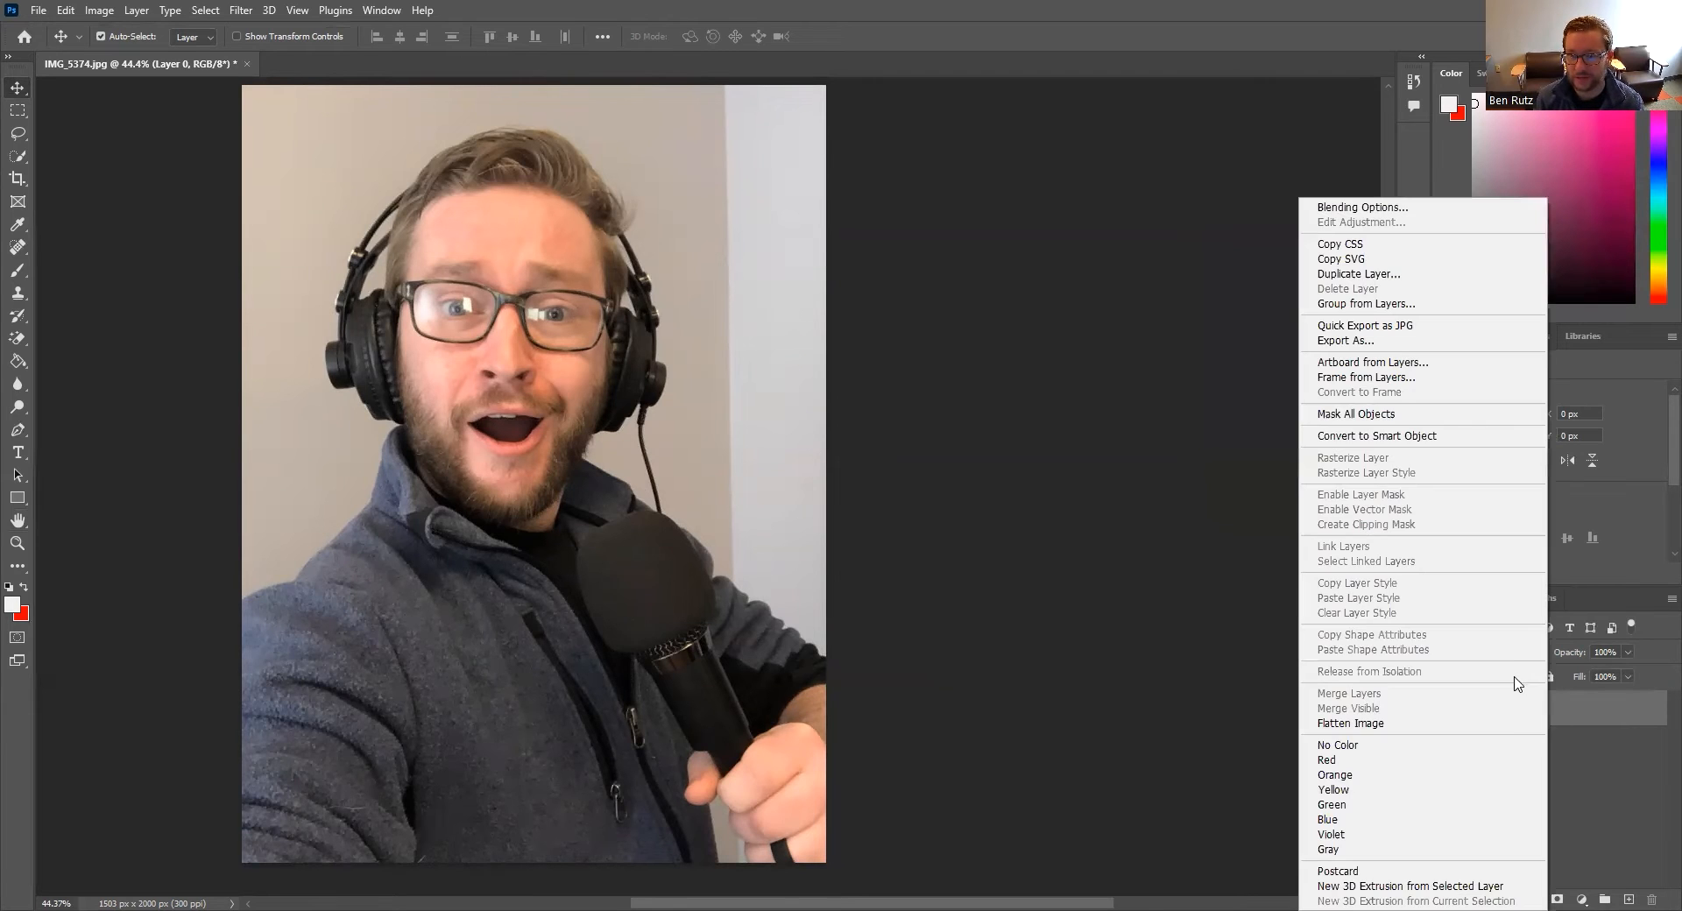
left_click(1350, 438)
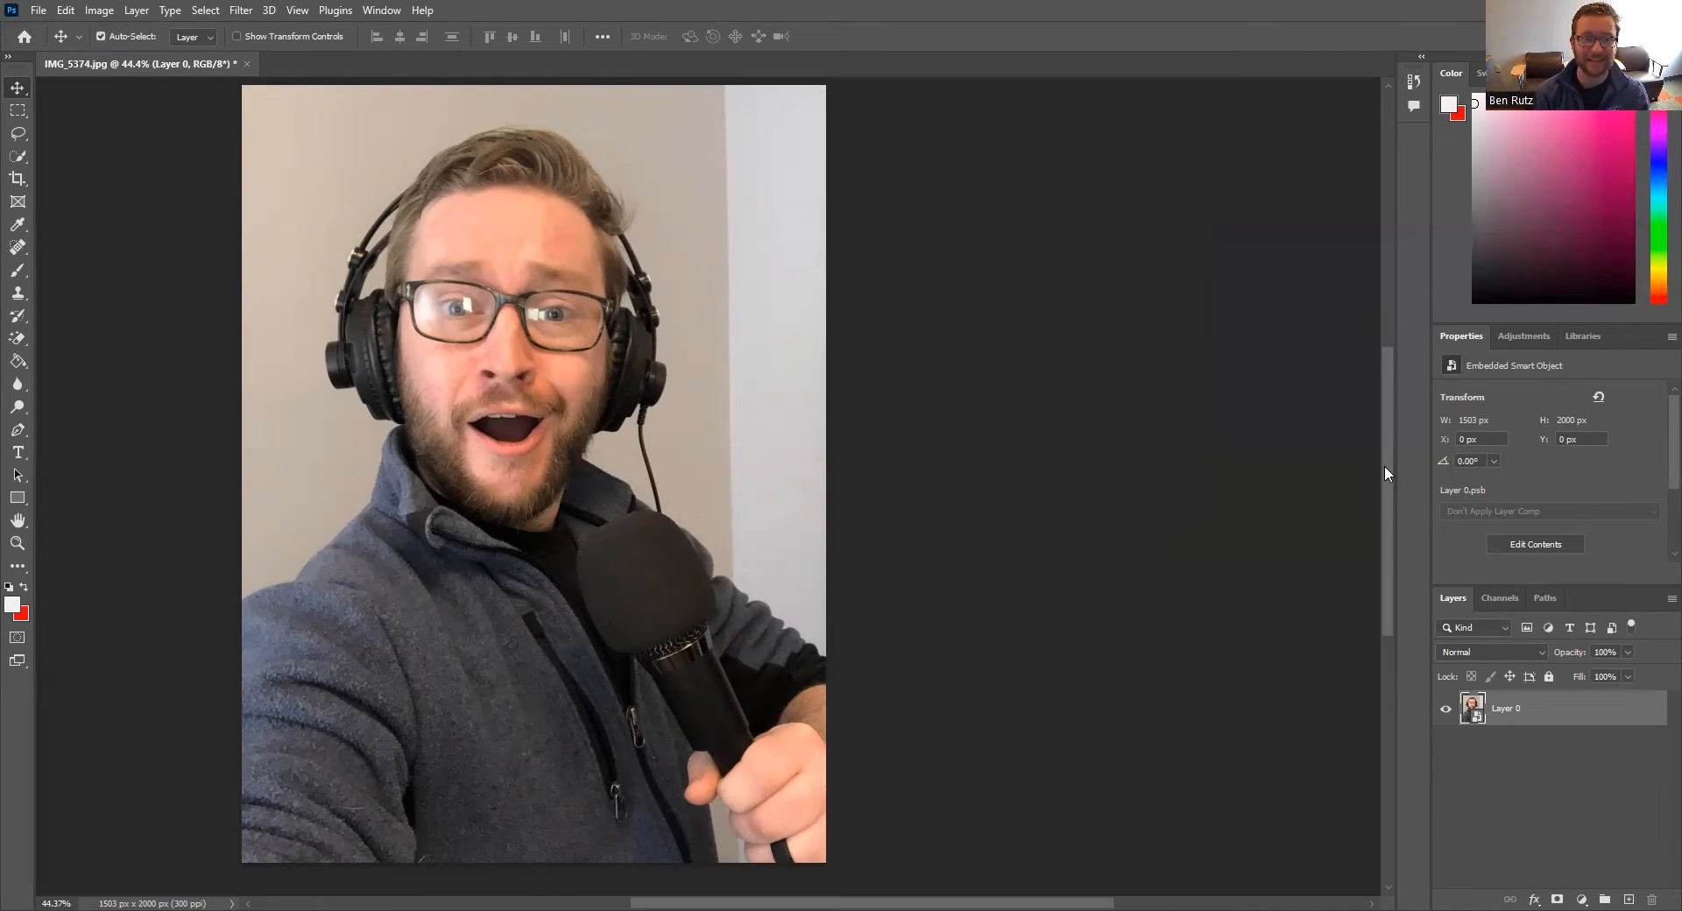
Rename the smart object layer as Before.
double_click(1507, 709)
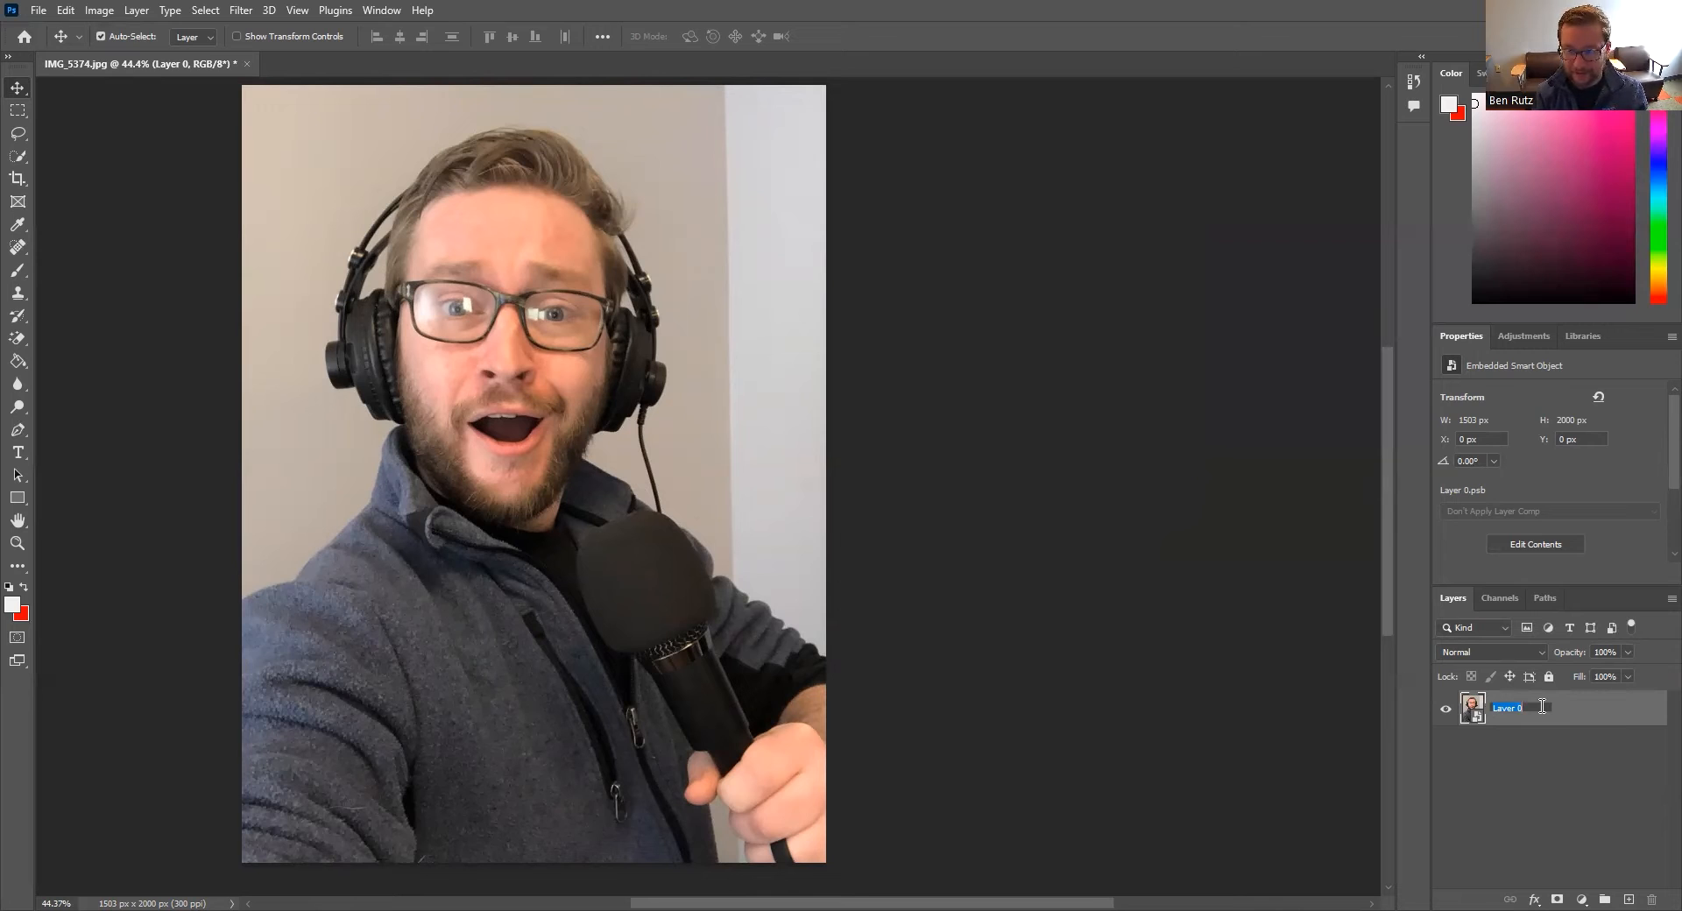
type("Before")
key("Return")
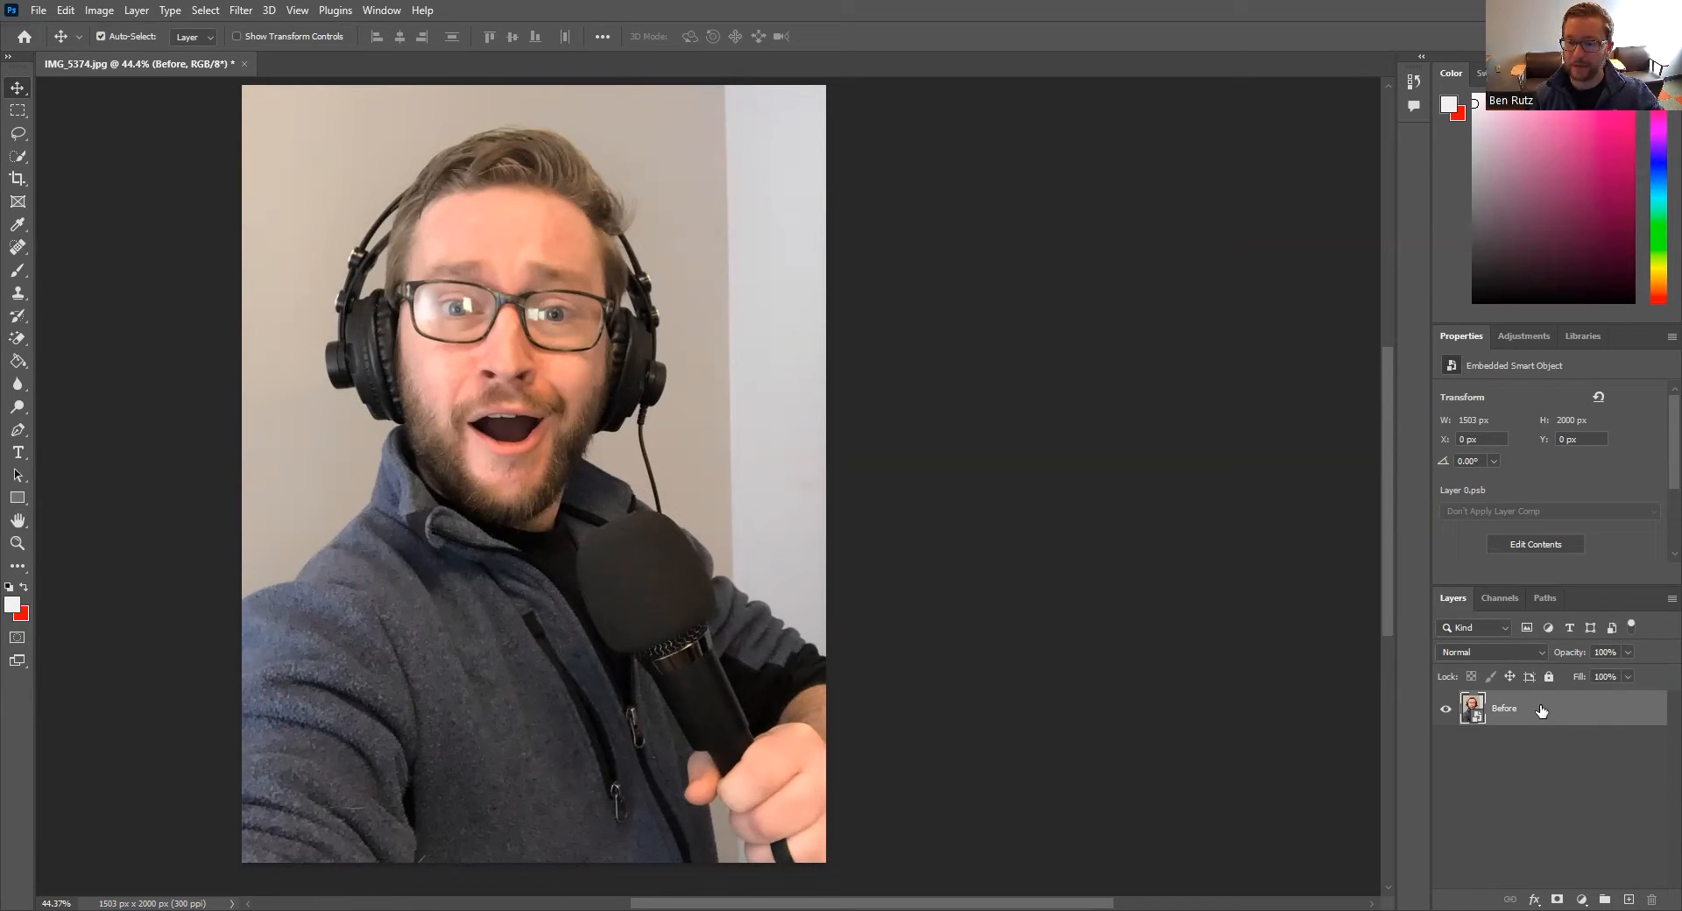
Duplicate the Before layer within the same document under the name Effects.
right_click(1540, 707)
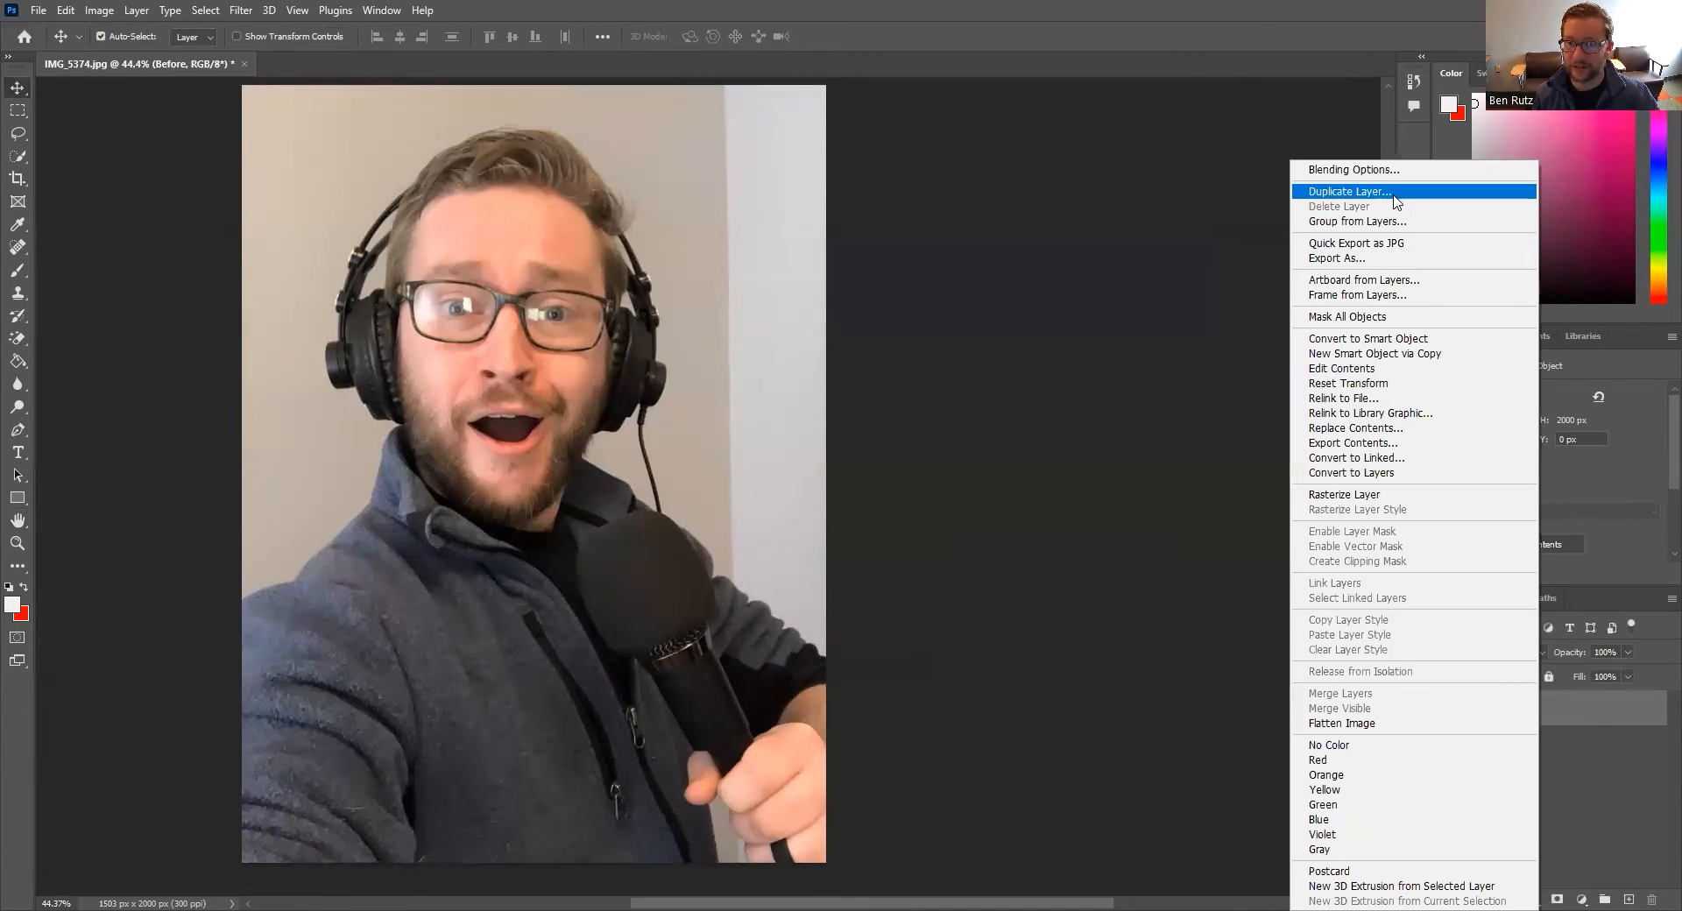
left_click(1396, 201)
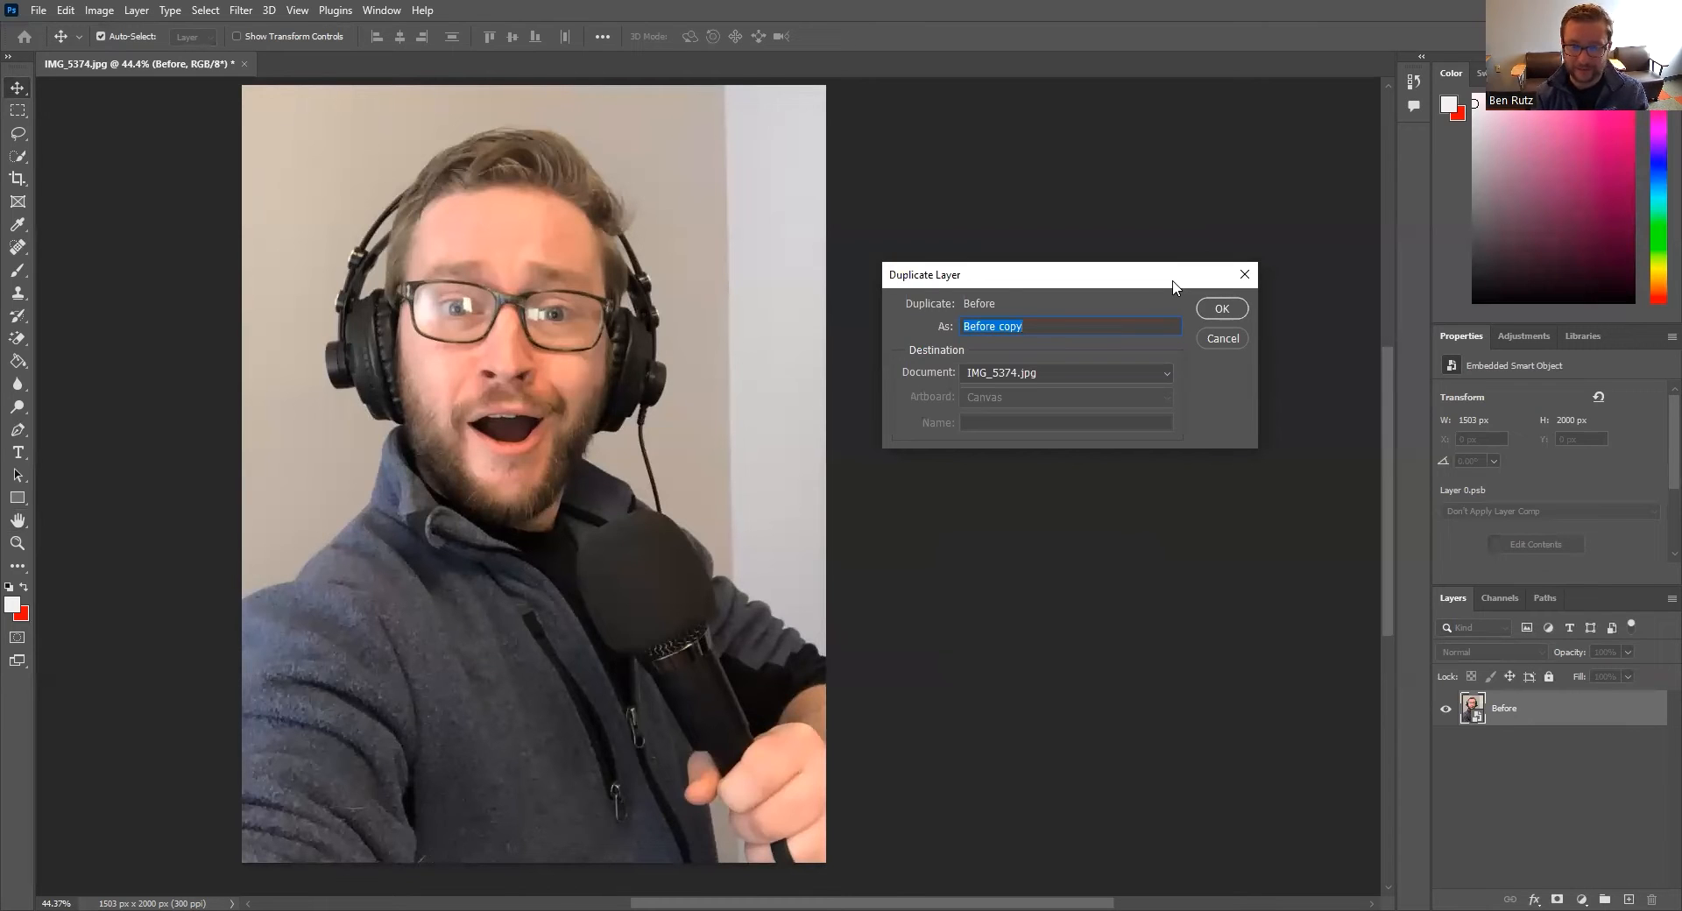
type("Effects")
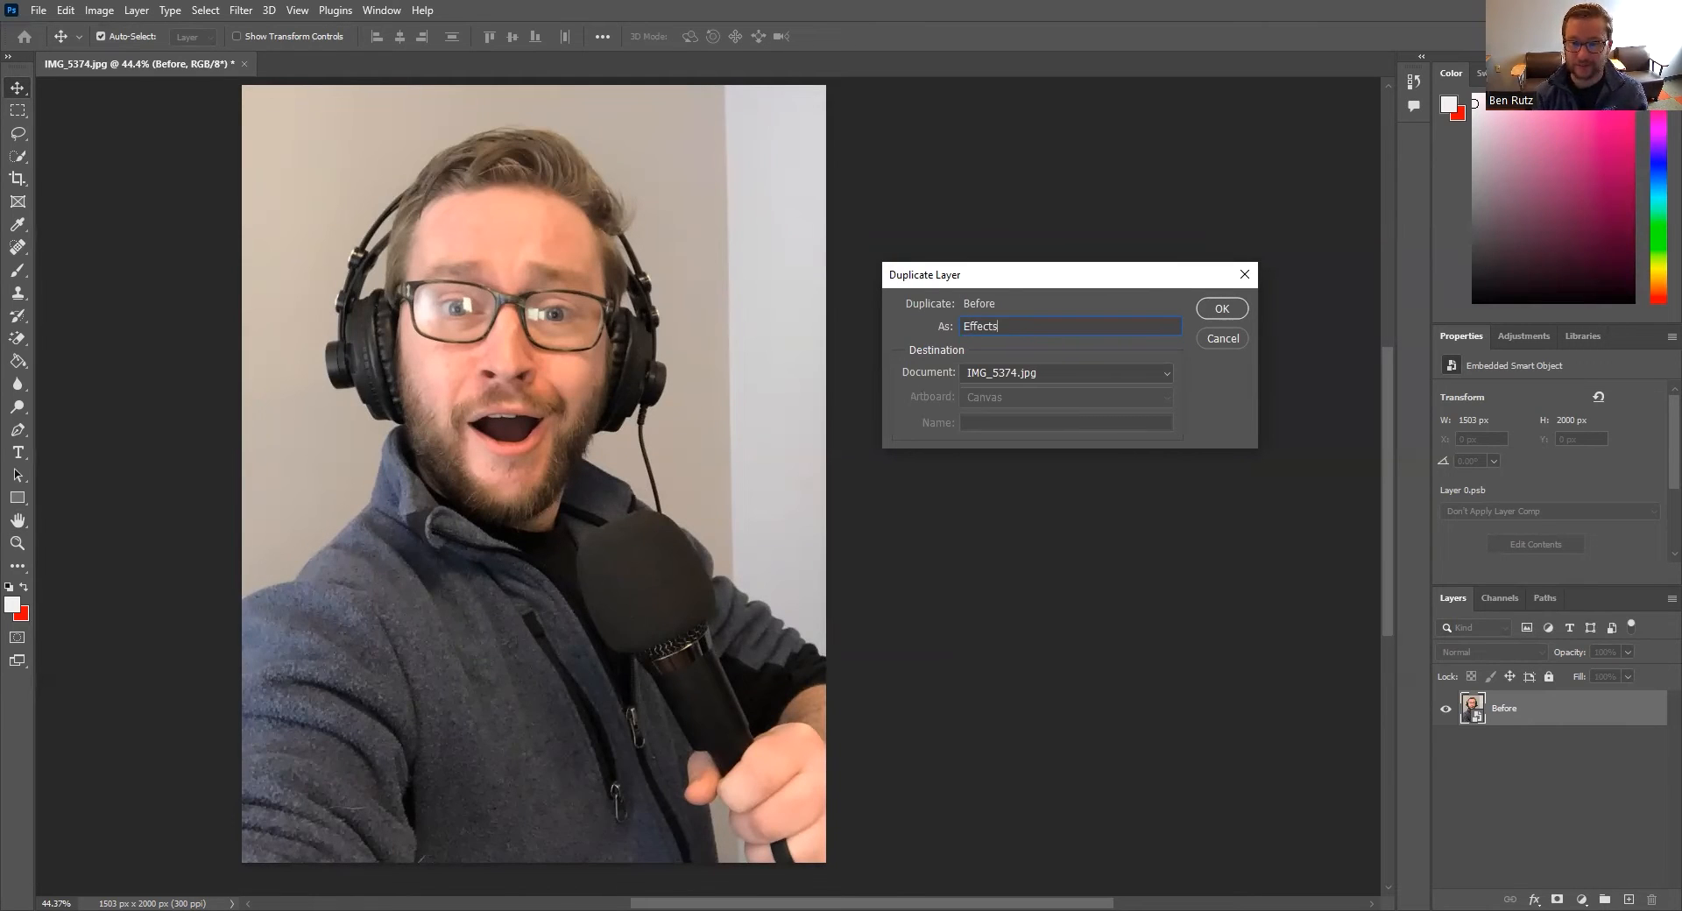
key("Return")
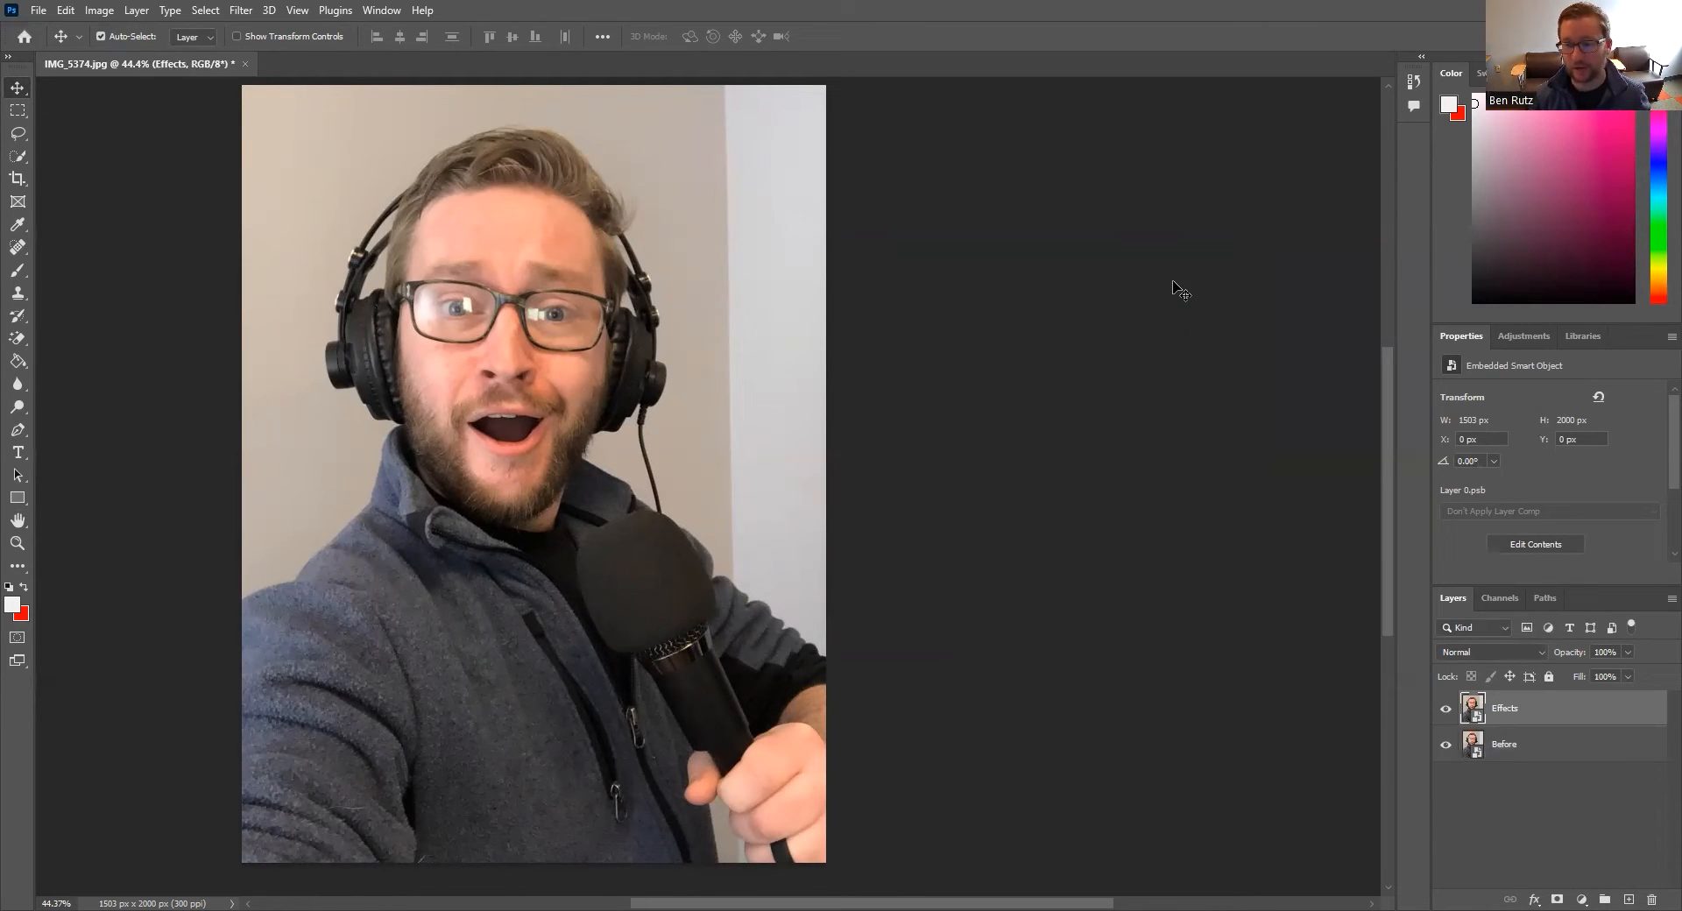
Open the Liquify filter on the Effects layer and link the eye size, height, width and tilt settings of both eyes.
left_click(1518, 747)
left_click(1535, 719)
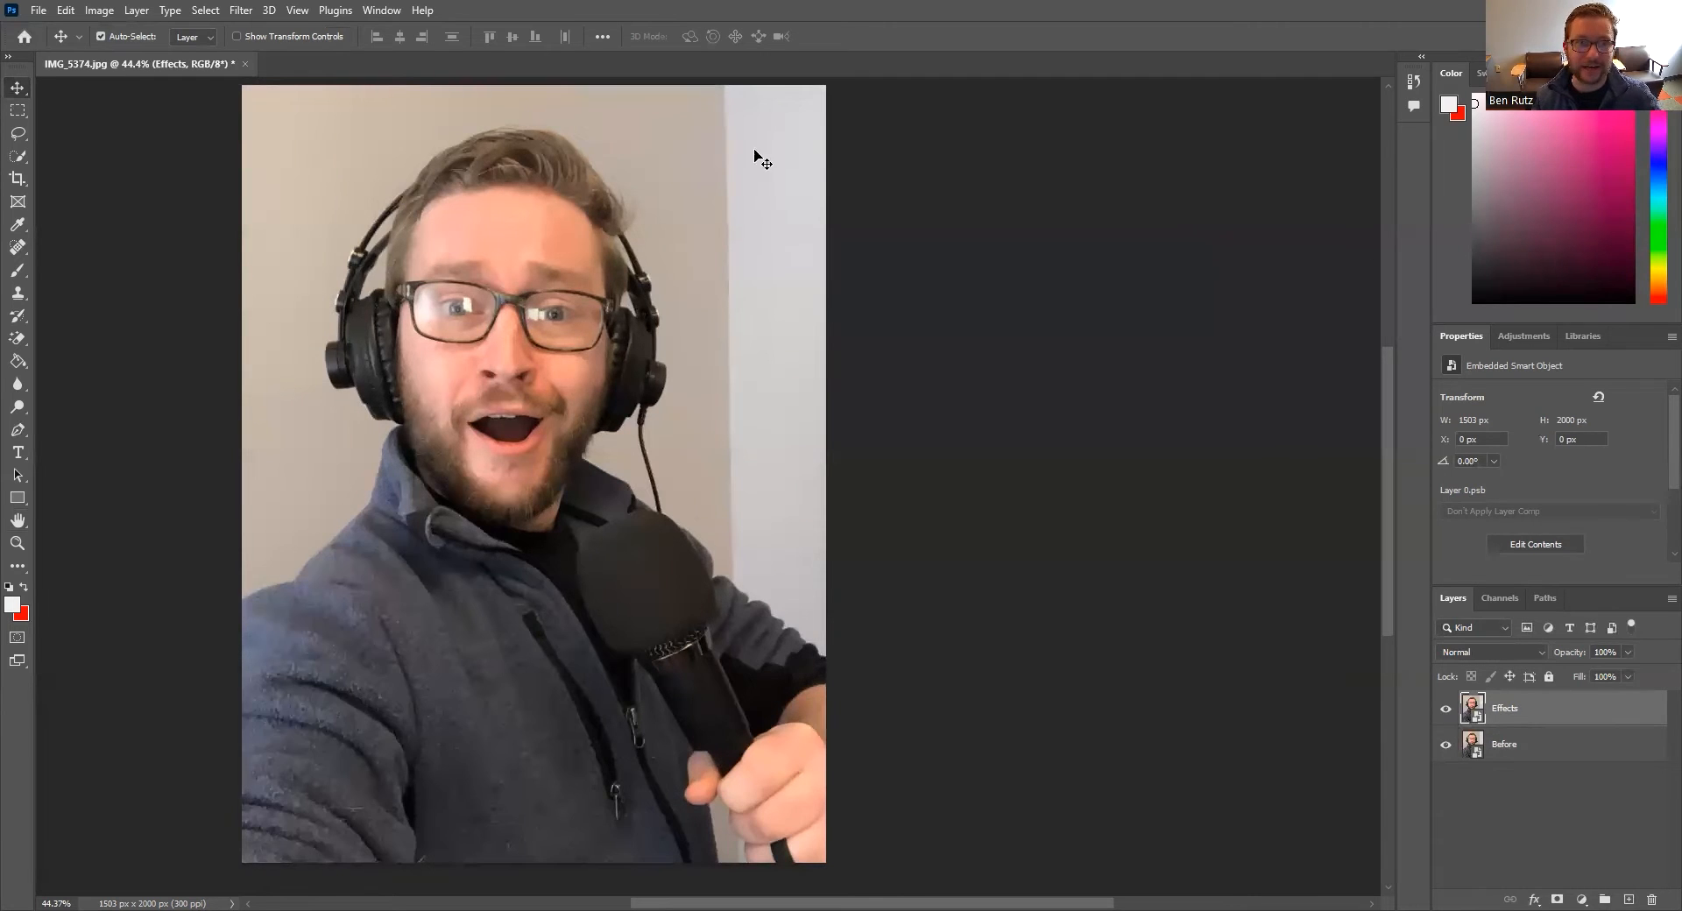
left_click(242, 11)
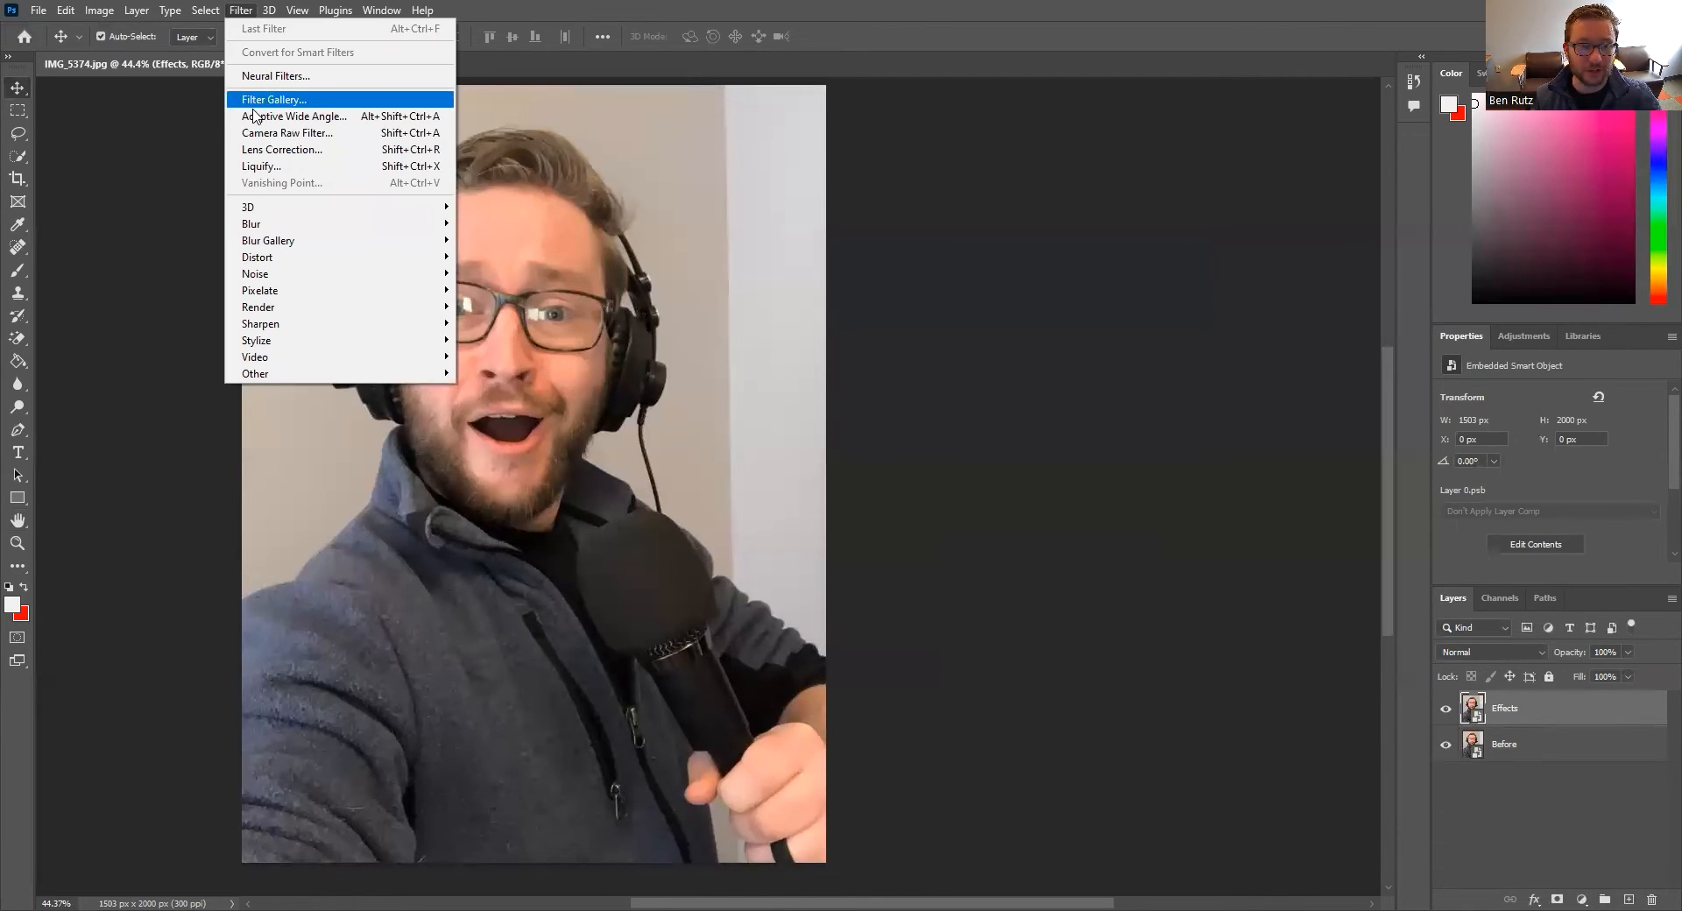
left_click(254, 168)
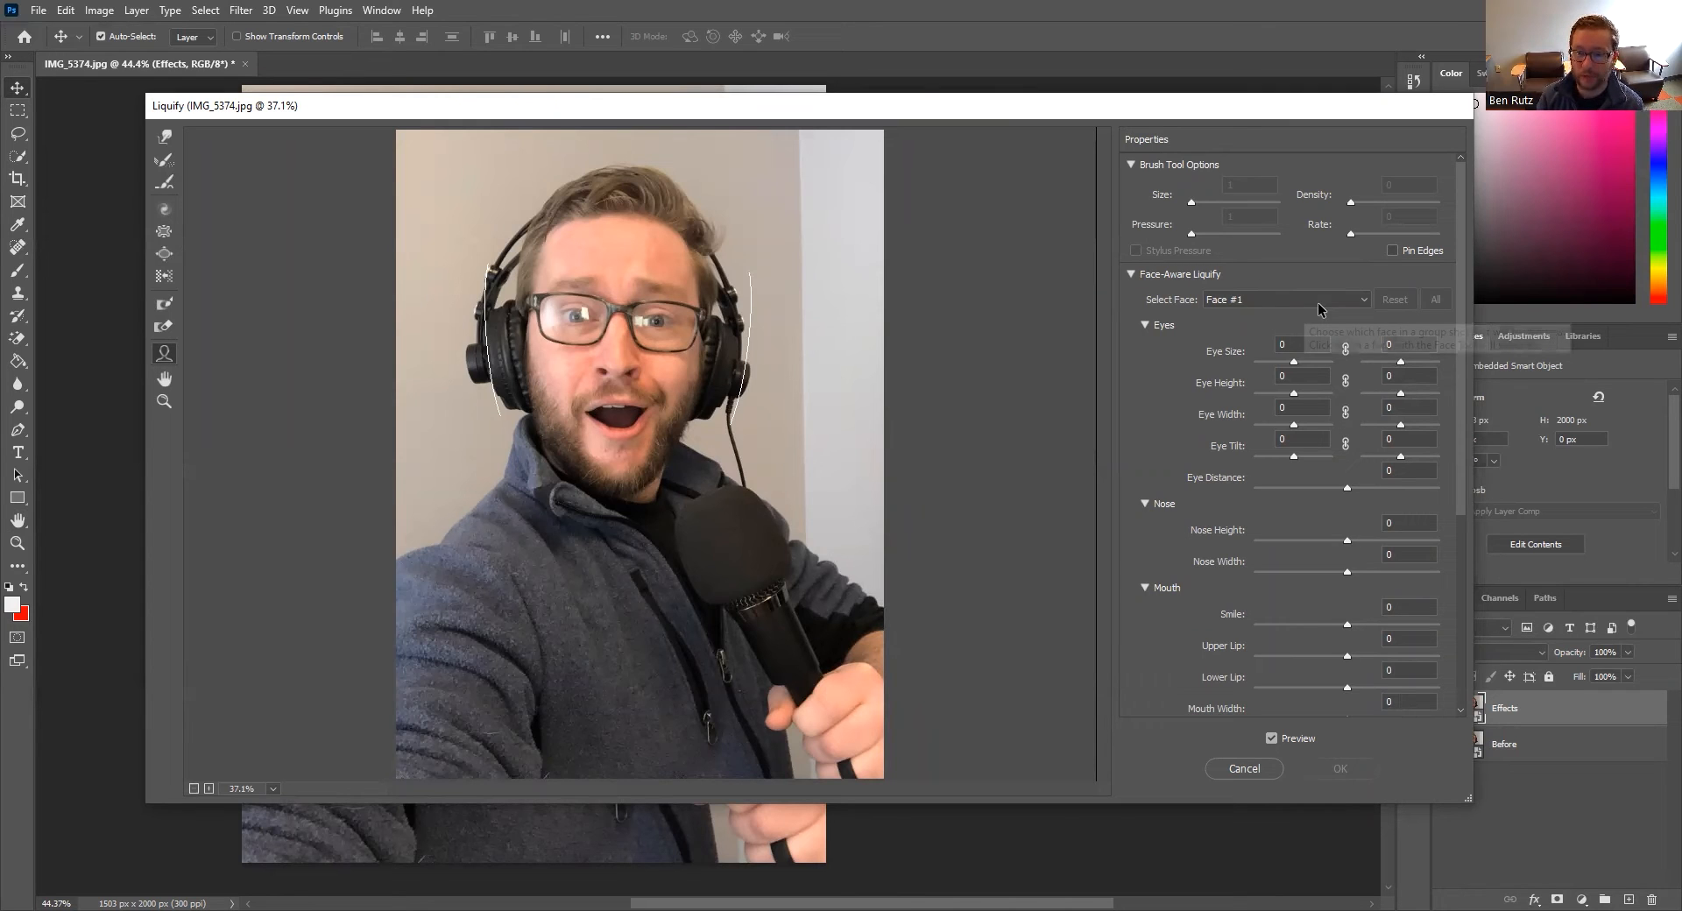
left_click(1346, 350)
left_click(1346, 381)
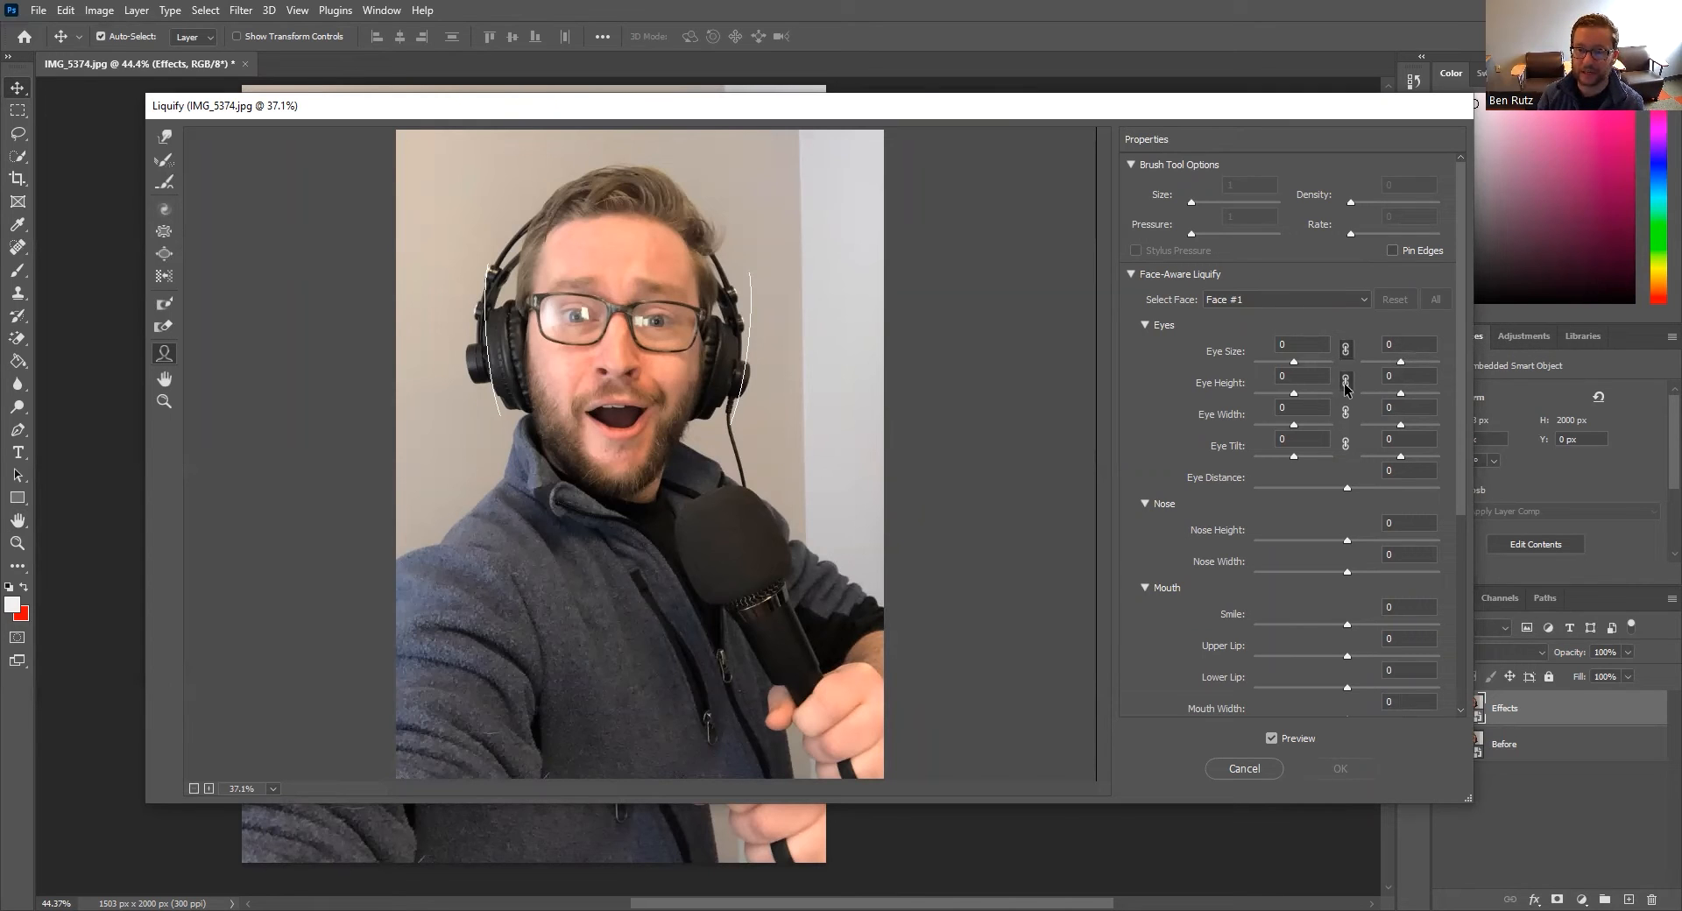
left_click(1346, 413)
left_click(1346, 445)
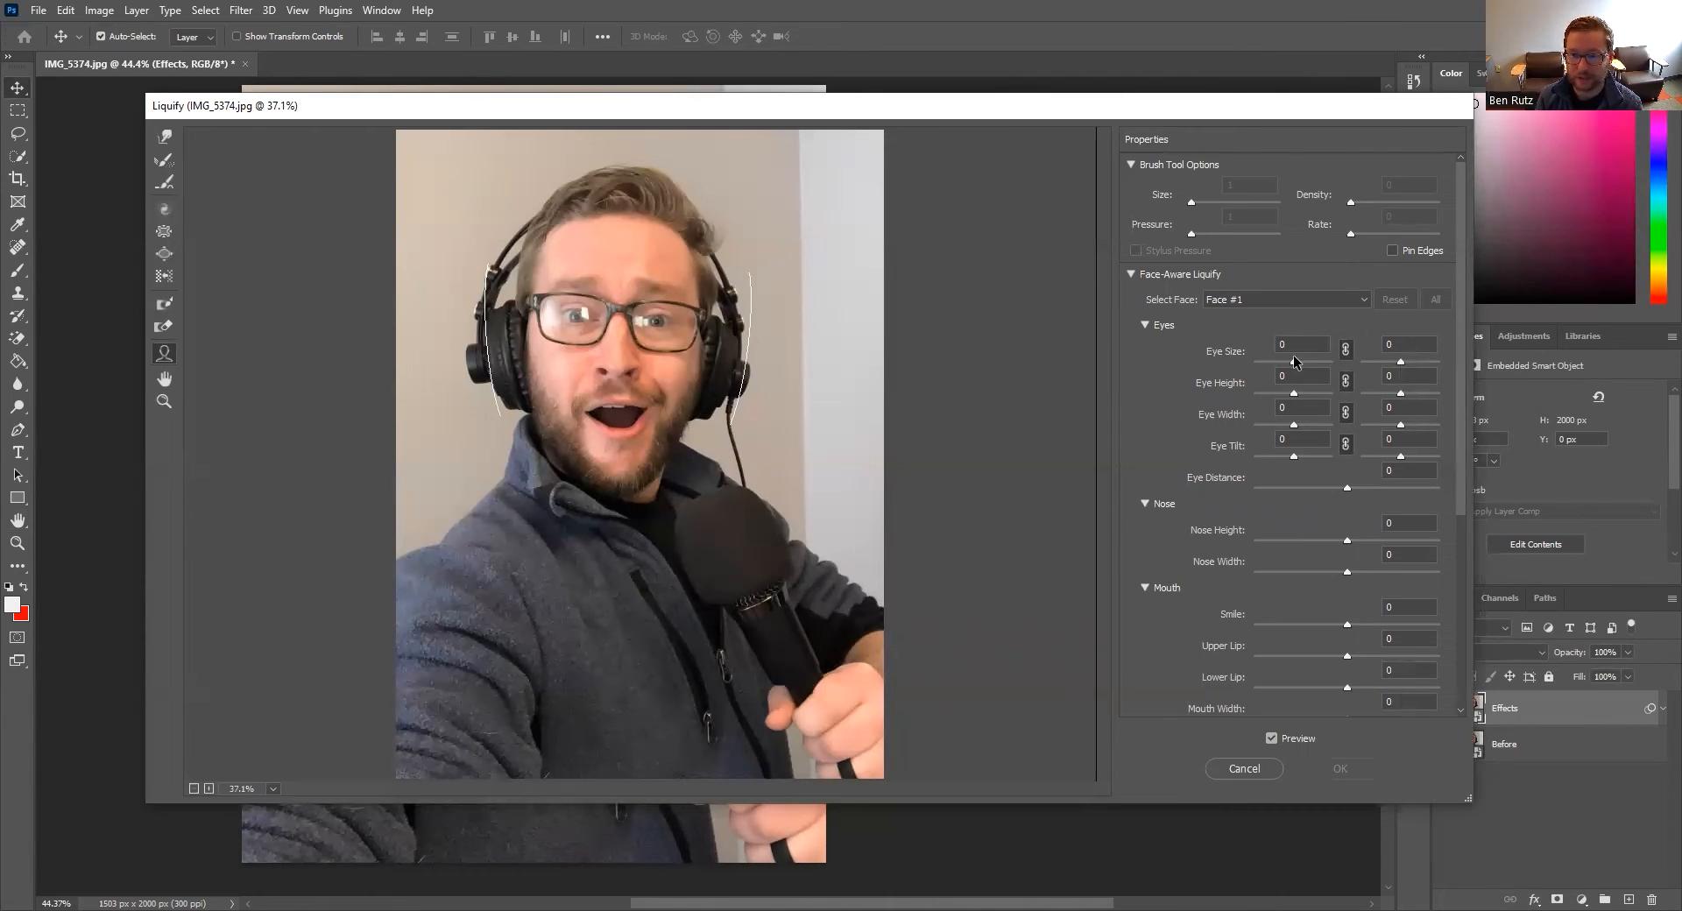
Set the Eye Size to 100 for both eyes, trying -100 on one eye before returning it to 100.
left_click_drag(1296, 362, 1356, 368)
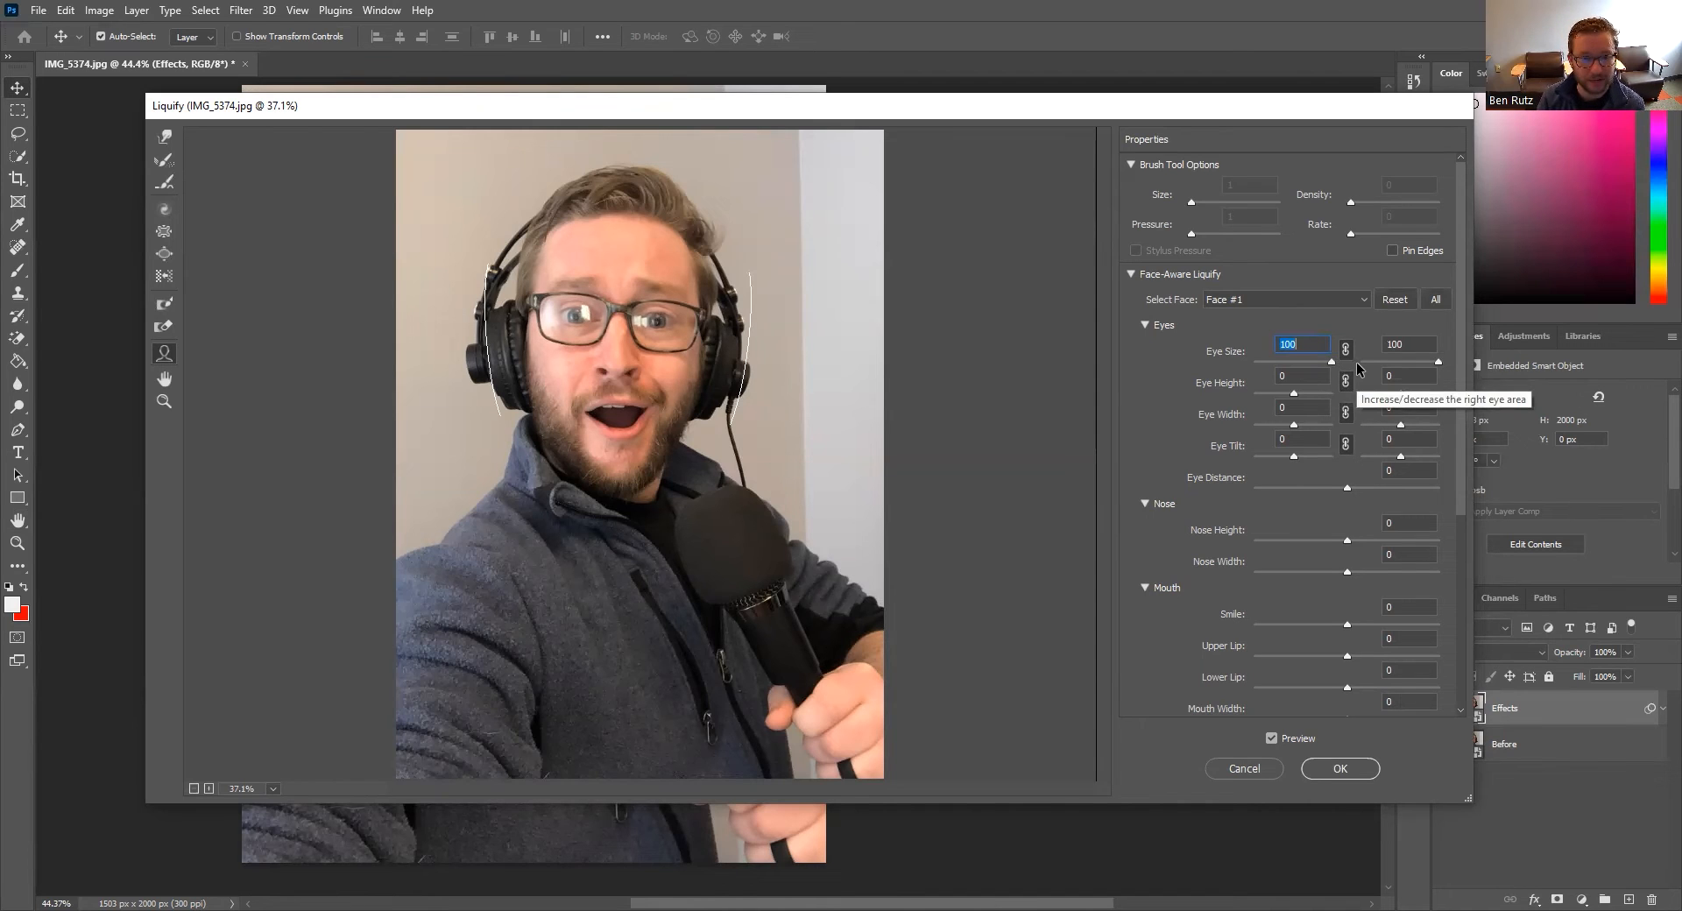
mouse_move(1333, 363)
left_mouse_down()
mouse_move(1282, 362)
mouse_move(1352, 361)
left_mouse_up()
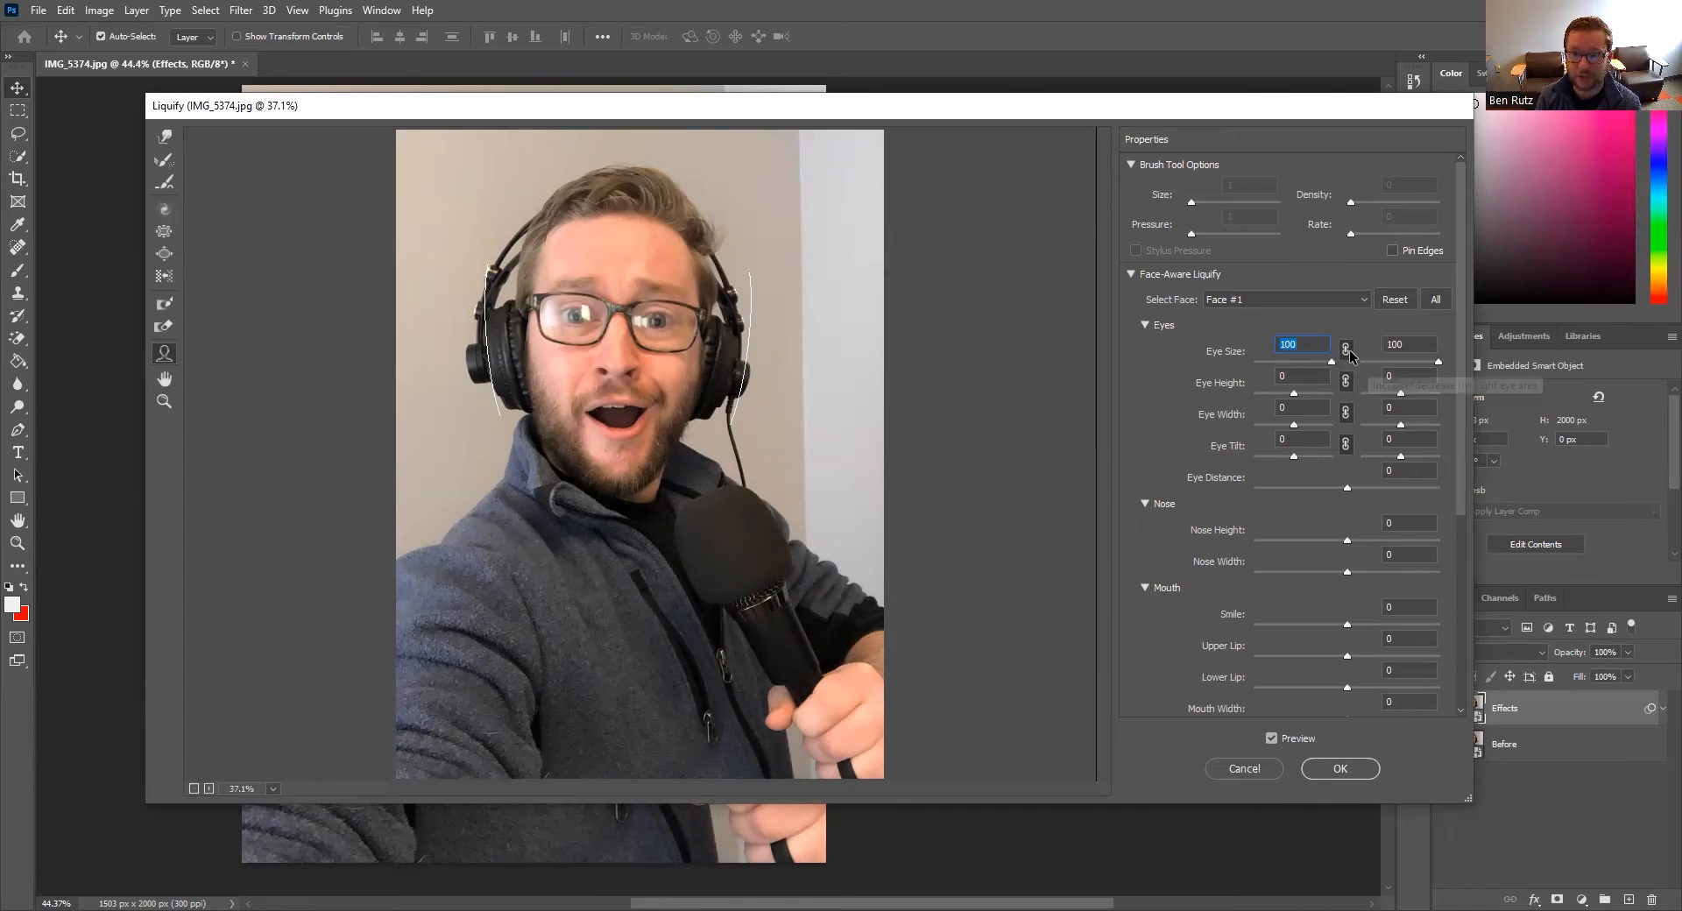
left_click_drag(1329, 363, 1218, 359)
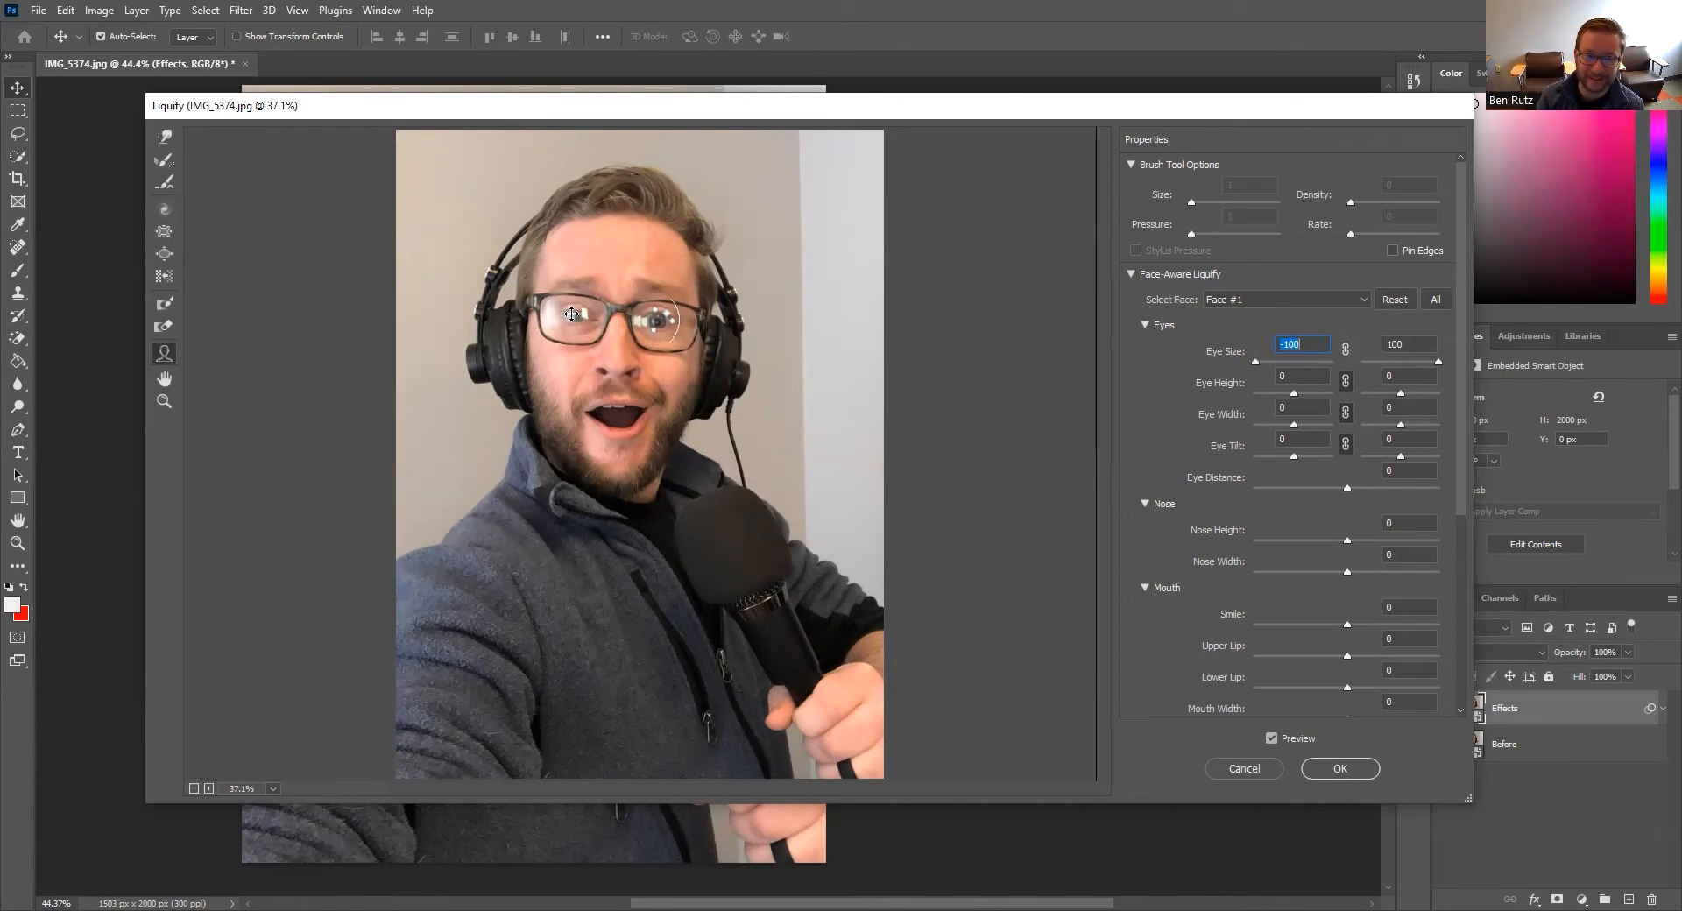
left_click_drag(1255, 361, 1340, 363)
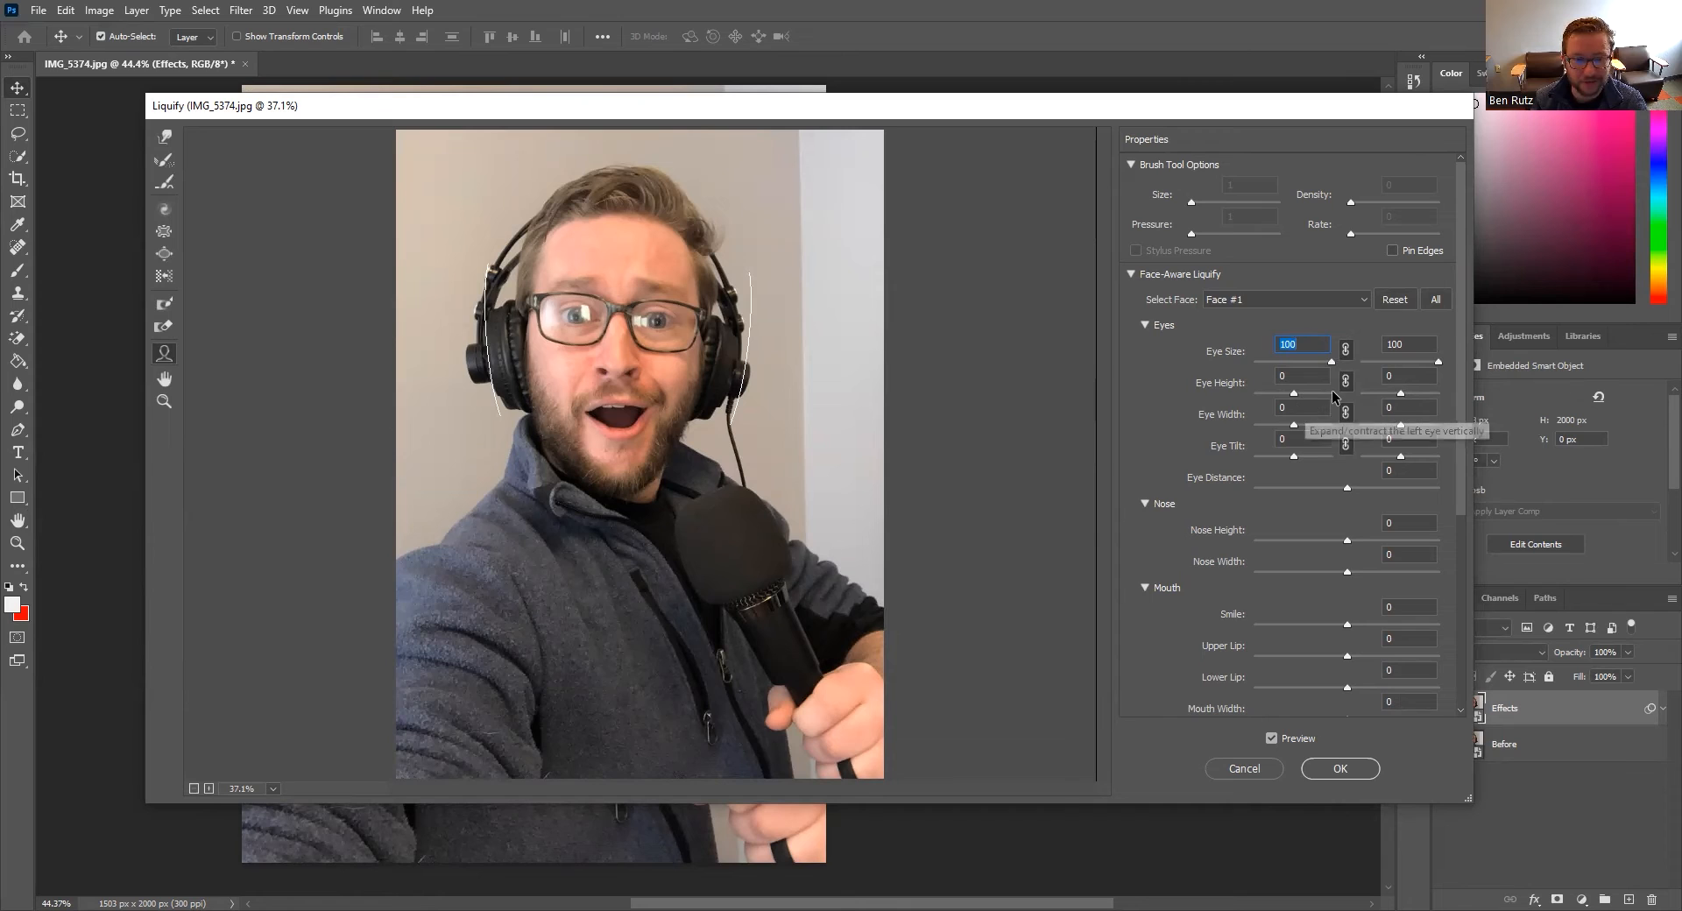
Set the Eye Height and Eye Width of both eyes to 100 and the Eye Distance to 100.
left_click_drag(1296, 392, 1381, 419)
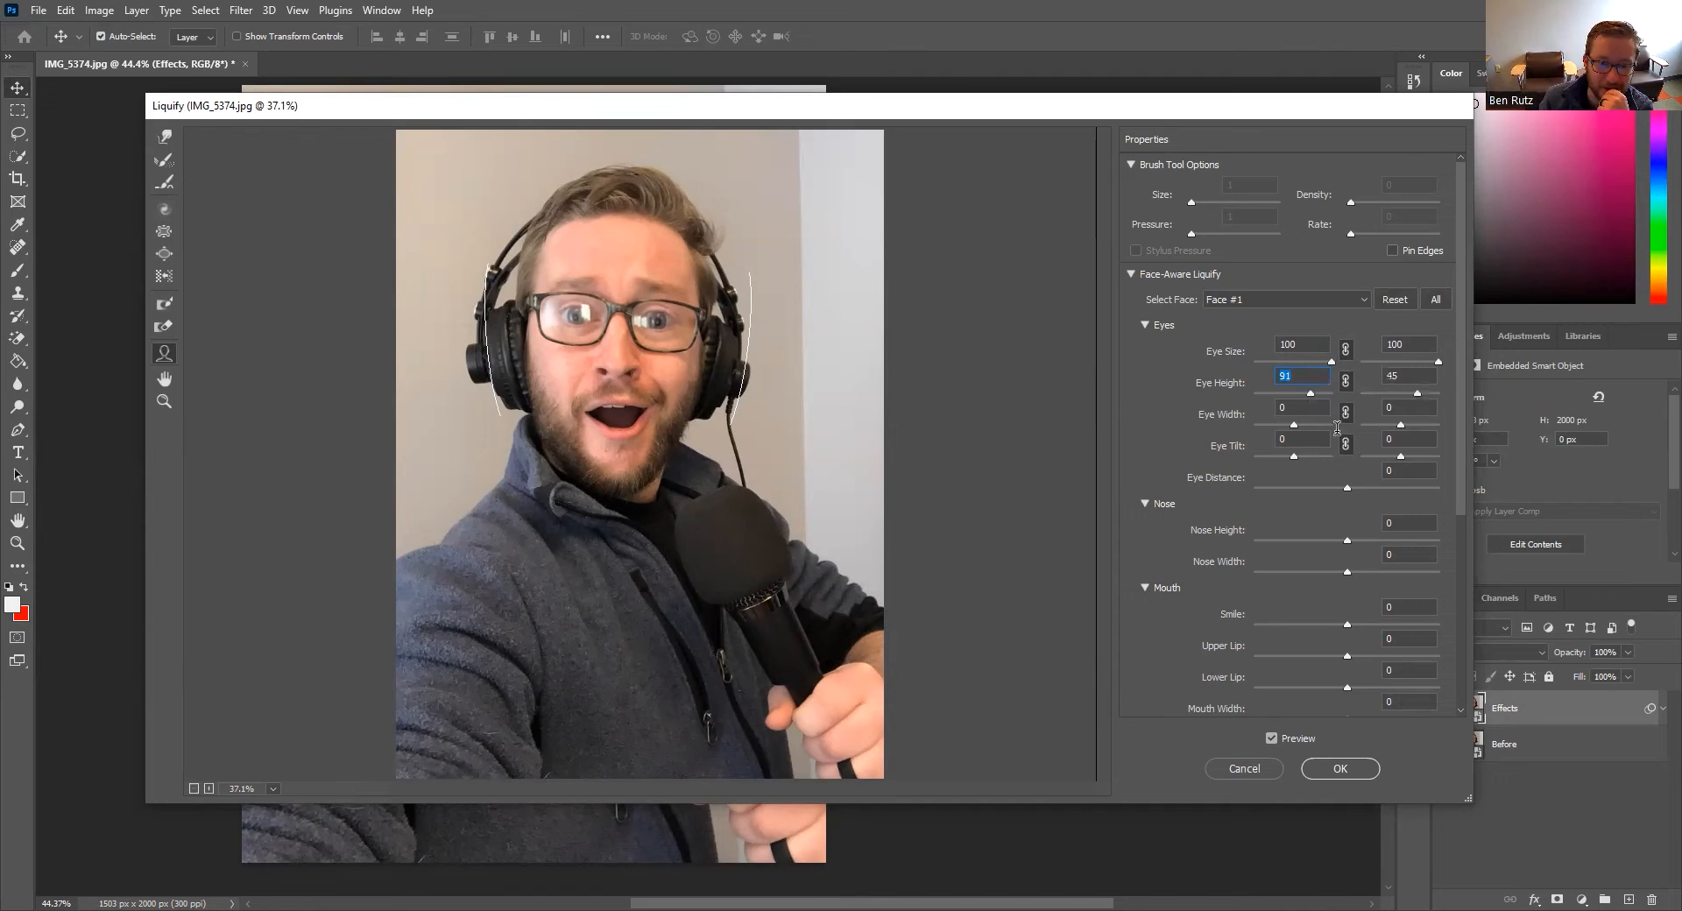
left_click_drag(1291, 425, 1348, 424)
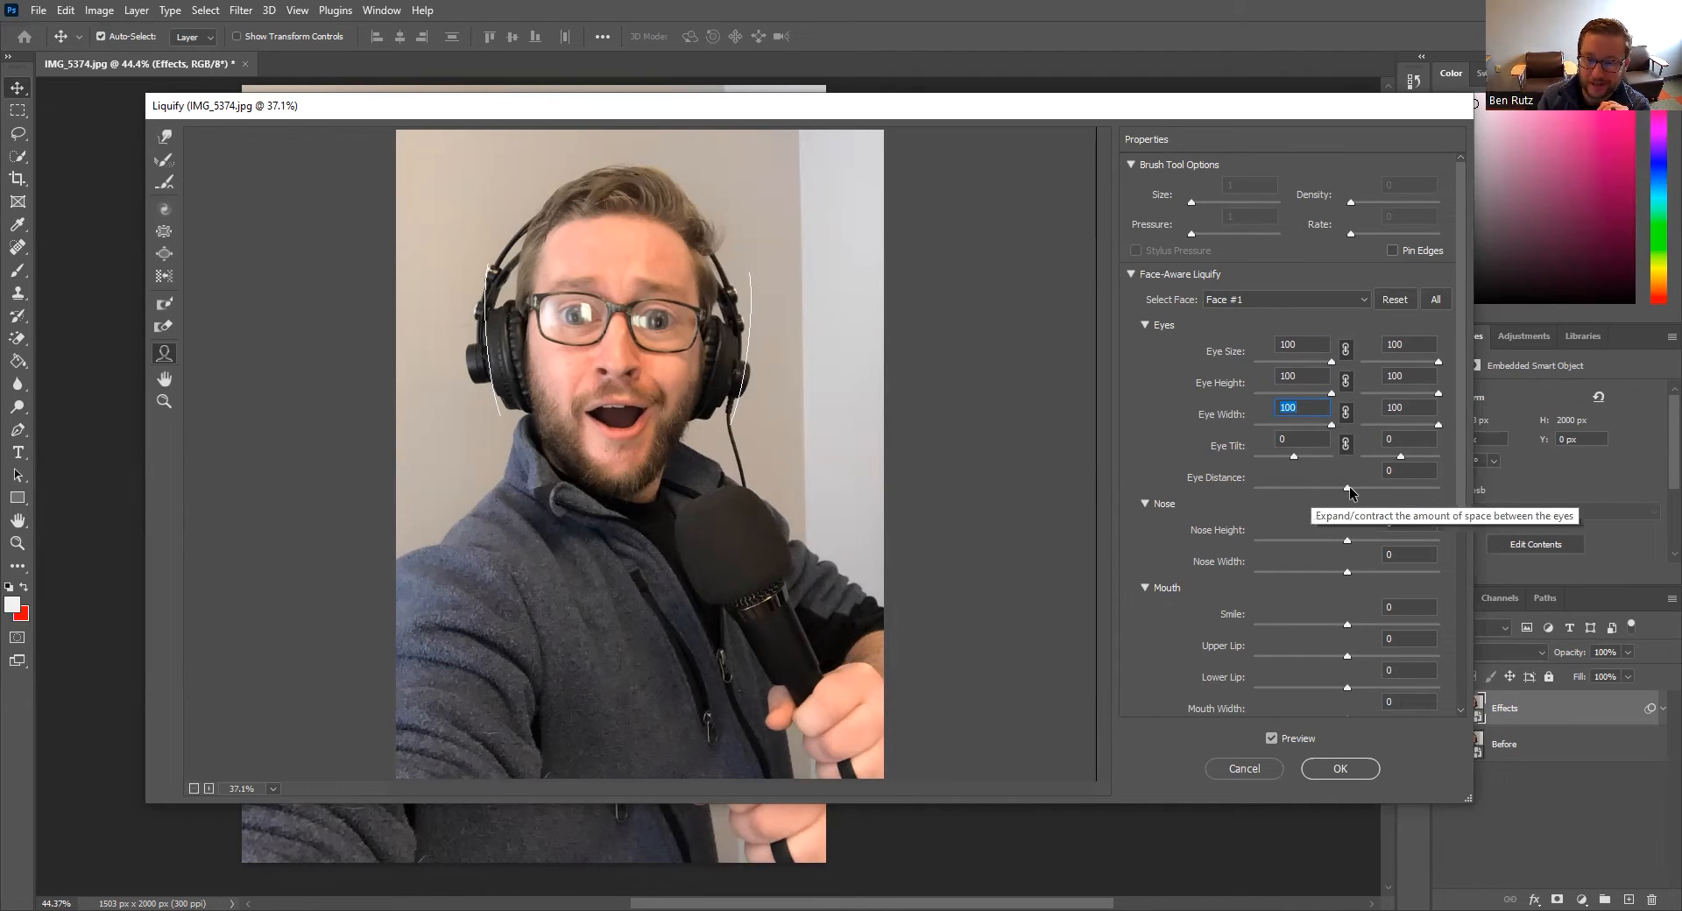
left_click_drag(1350, 490, 1509, 501)
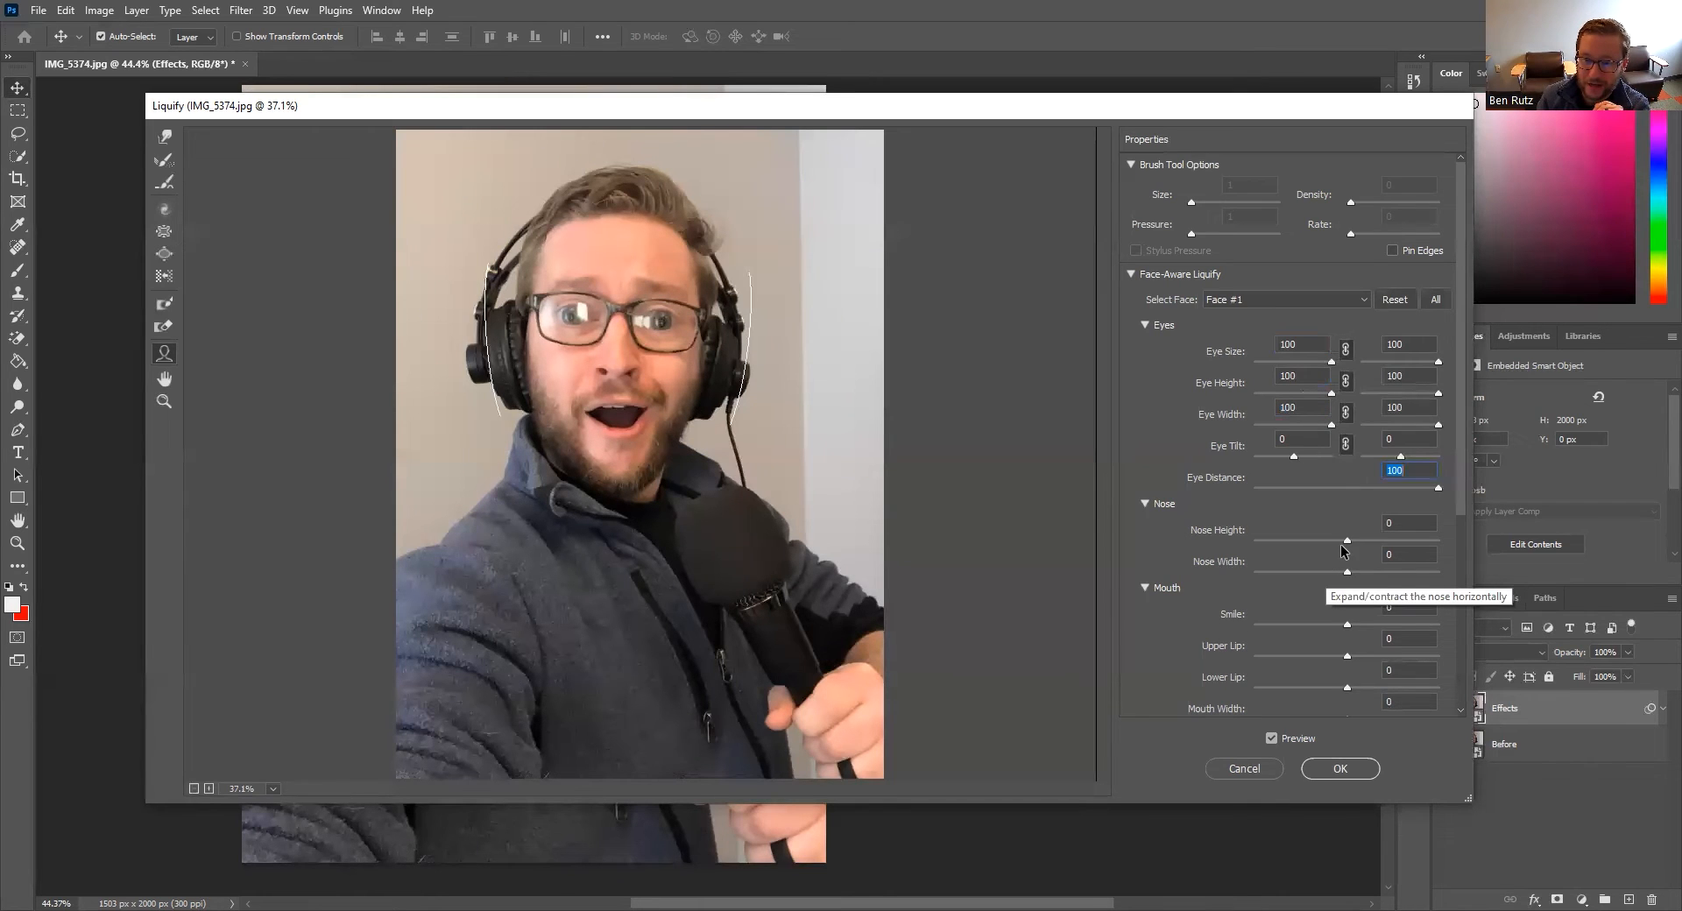
Set the Nose Height to -100 and the Nose Width to 100.
left_click_drag(1348, 542, 1188, 486)
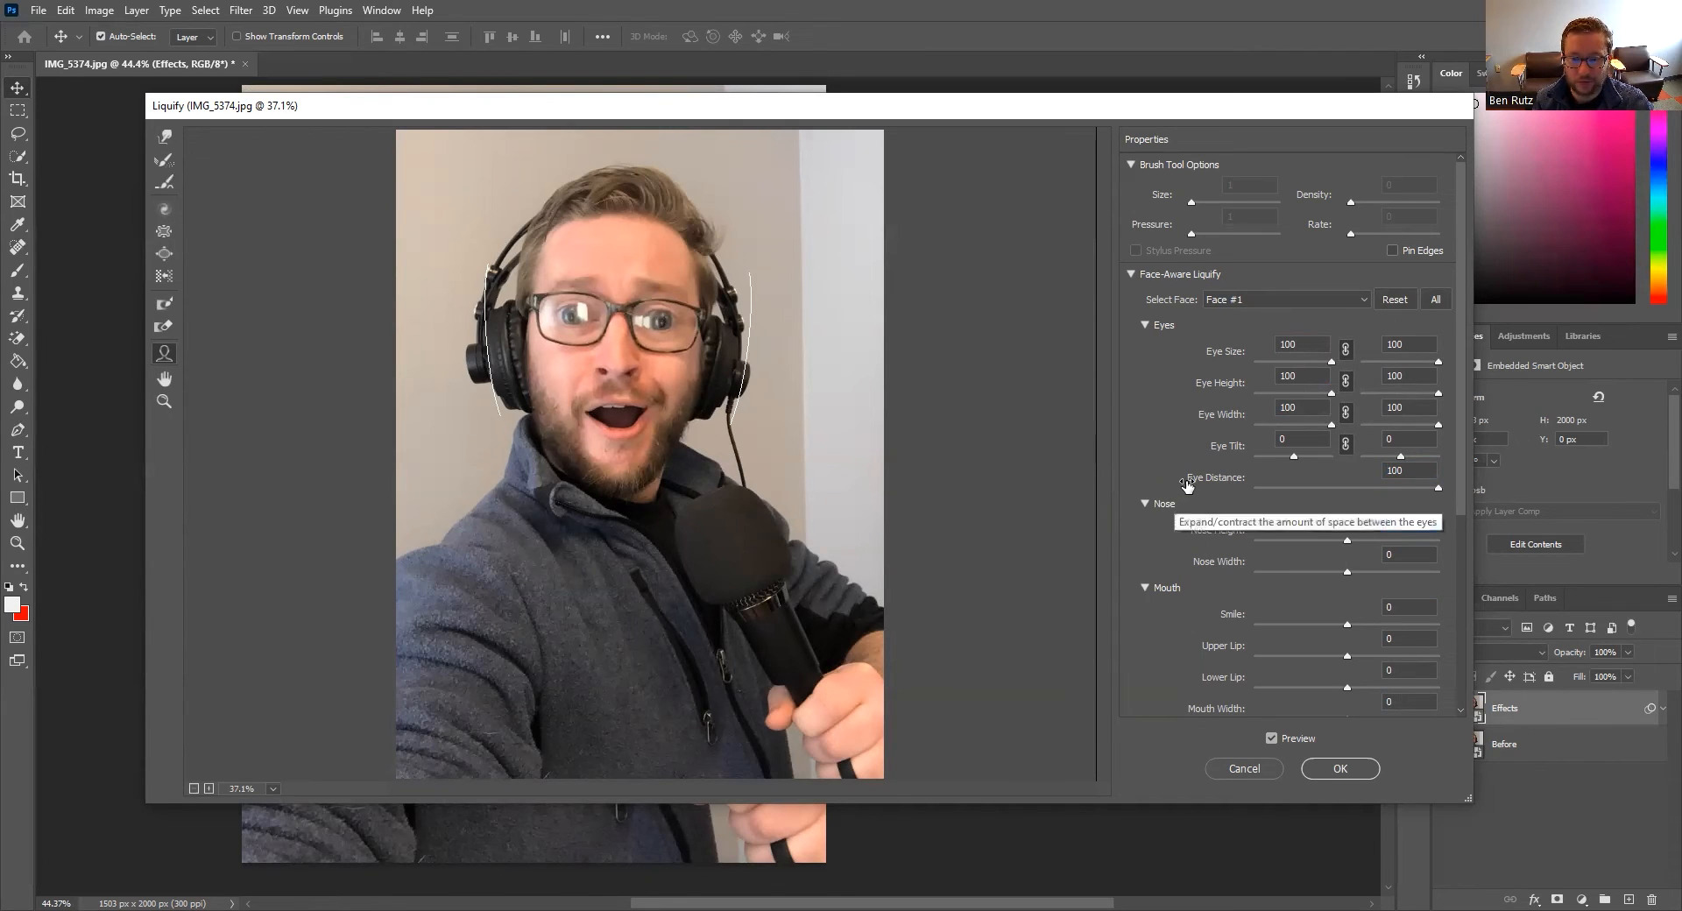
left_click(1255, 543)
left_click_drag(1254, 539, 1235, 542)
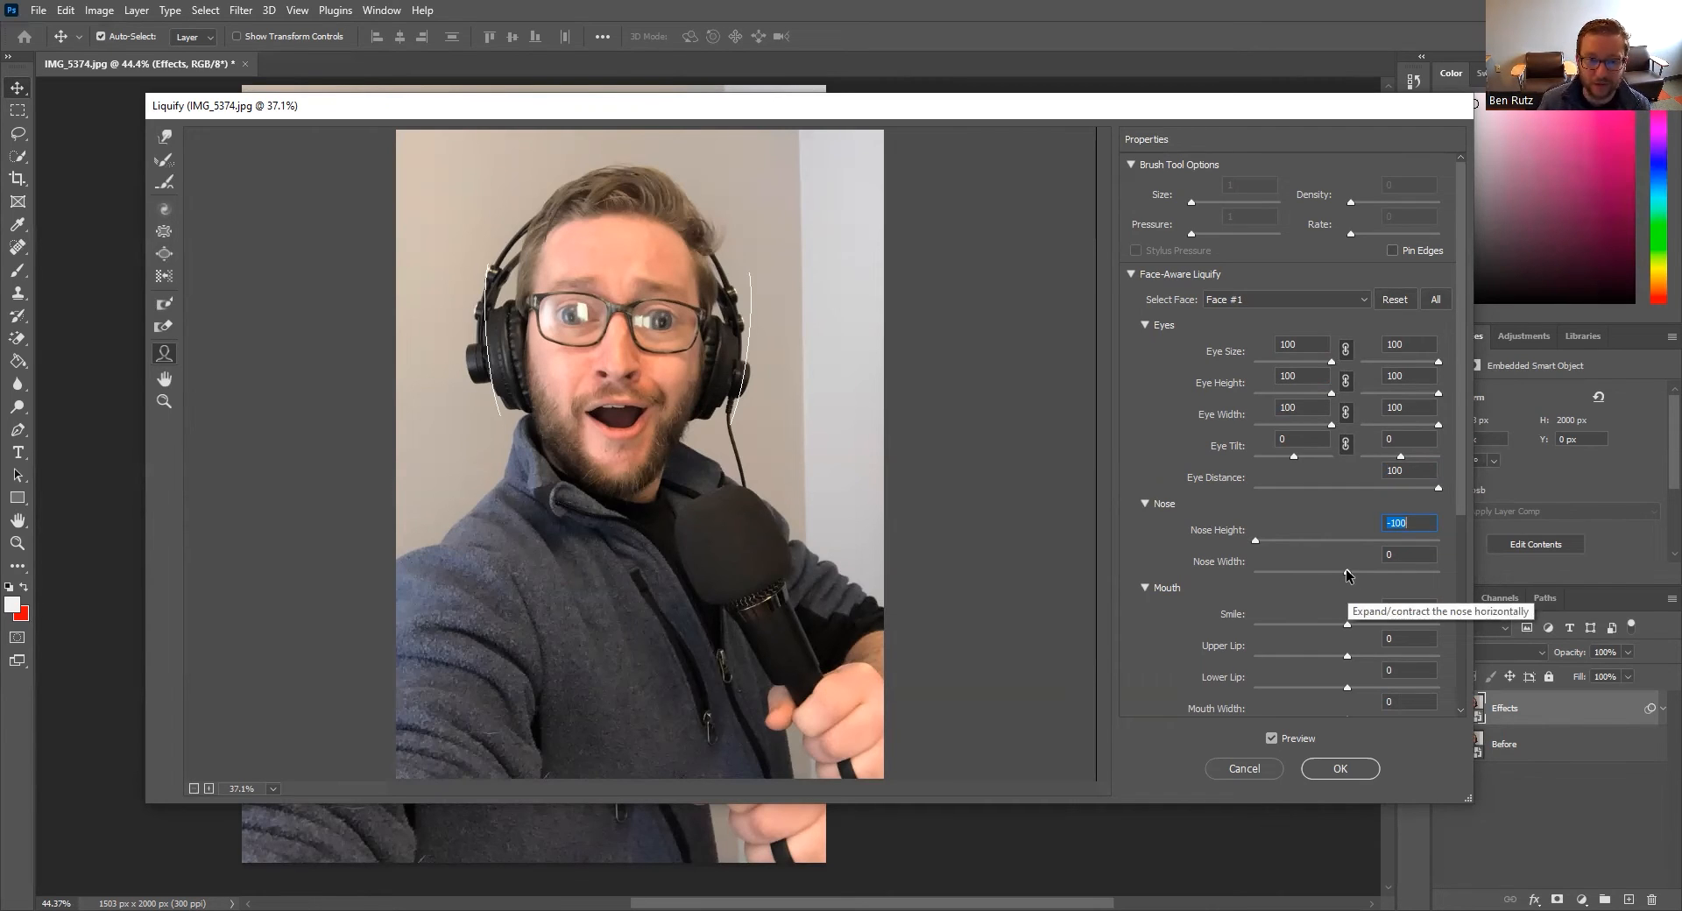
left_click_drag(1347, 574, 1537, 574)
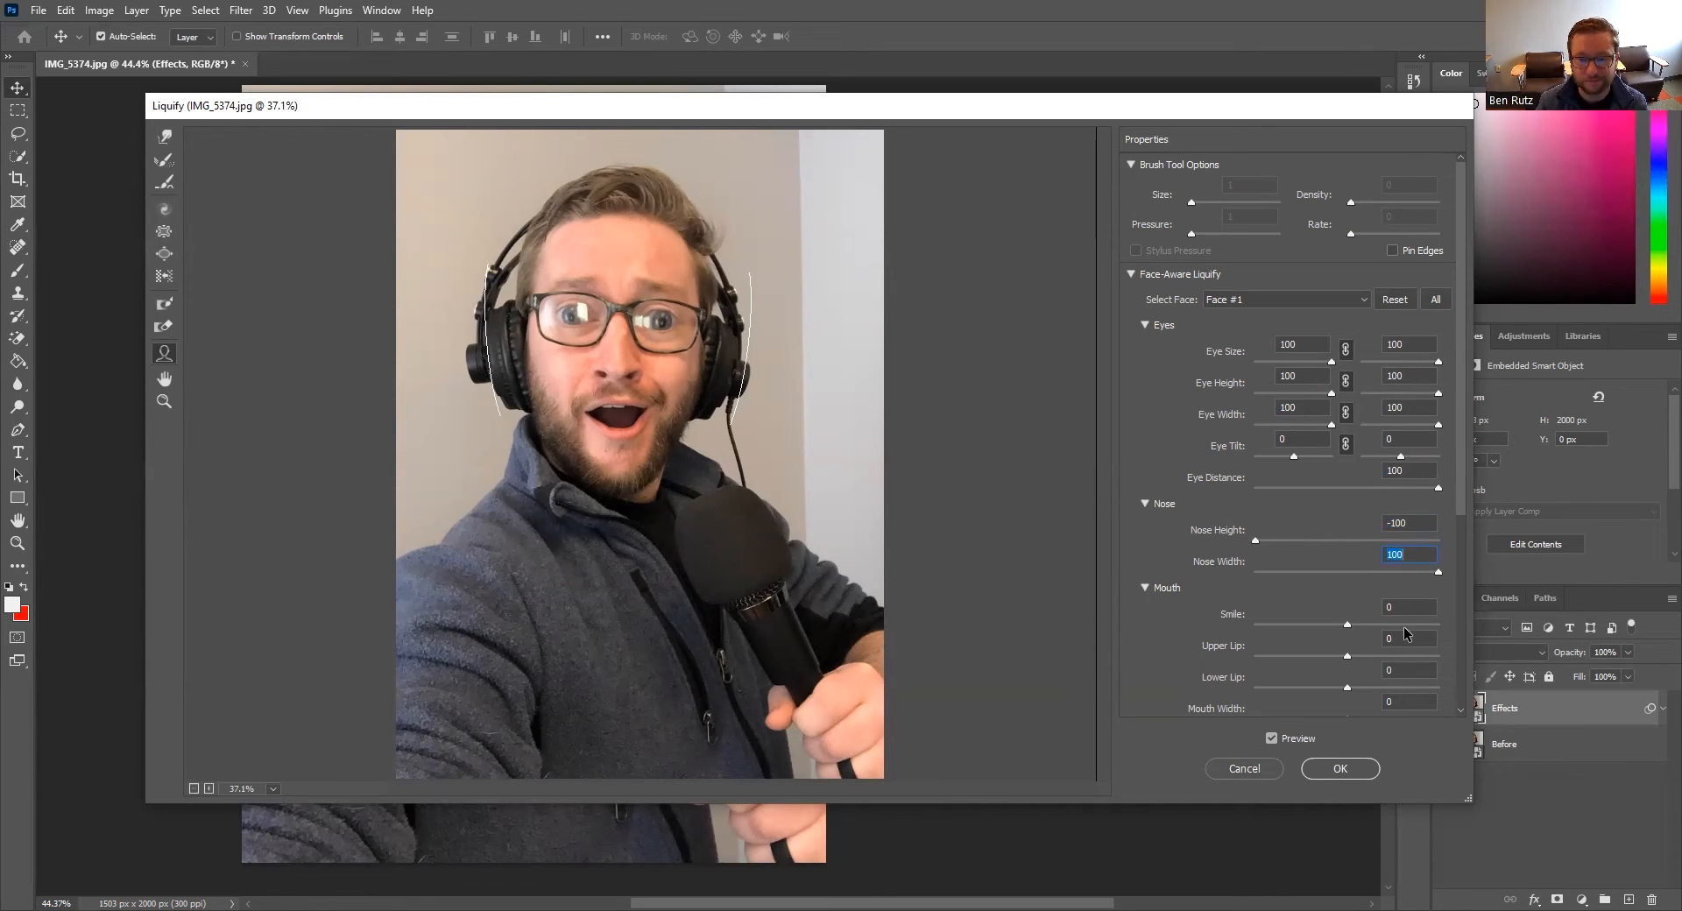
Set the mouth's Smile value to 100, trying -100 along the way.
scroll(1338, 704, "down", 2)
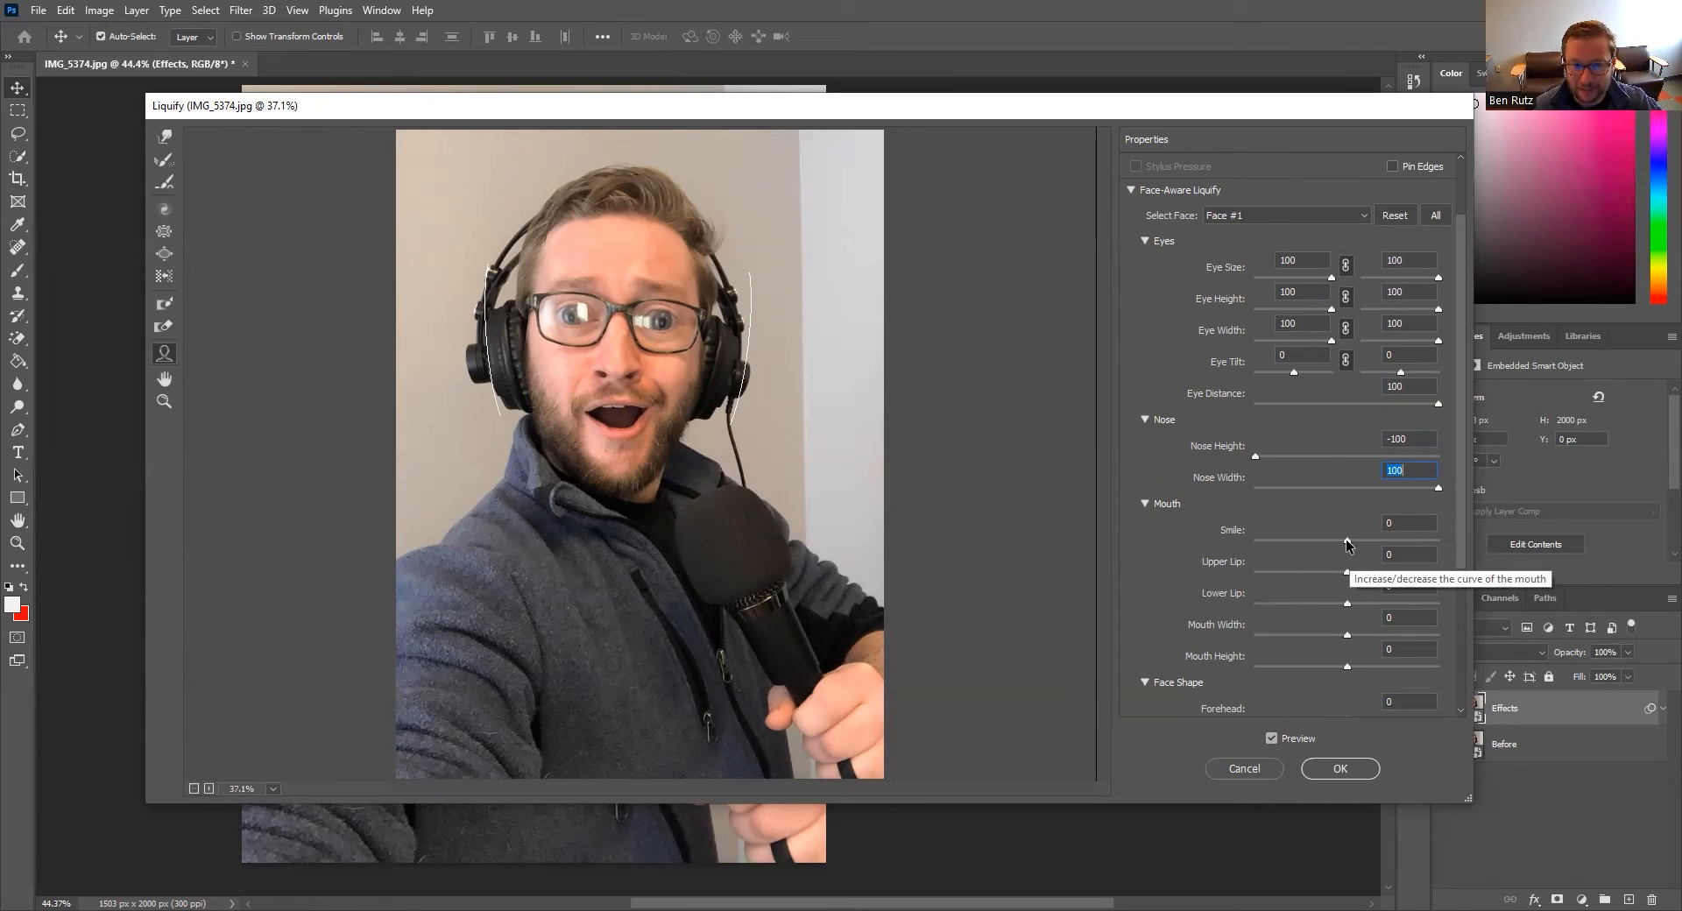
left_click_drag(1346, 541, 1458, 544)
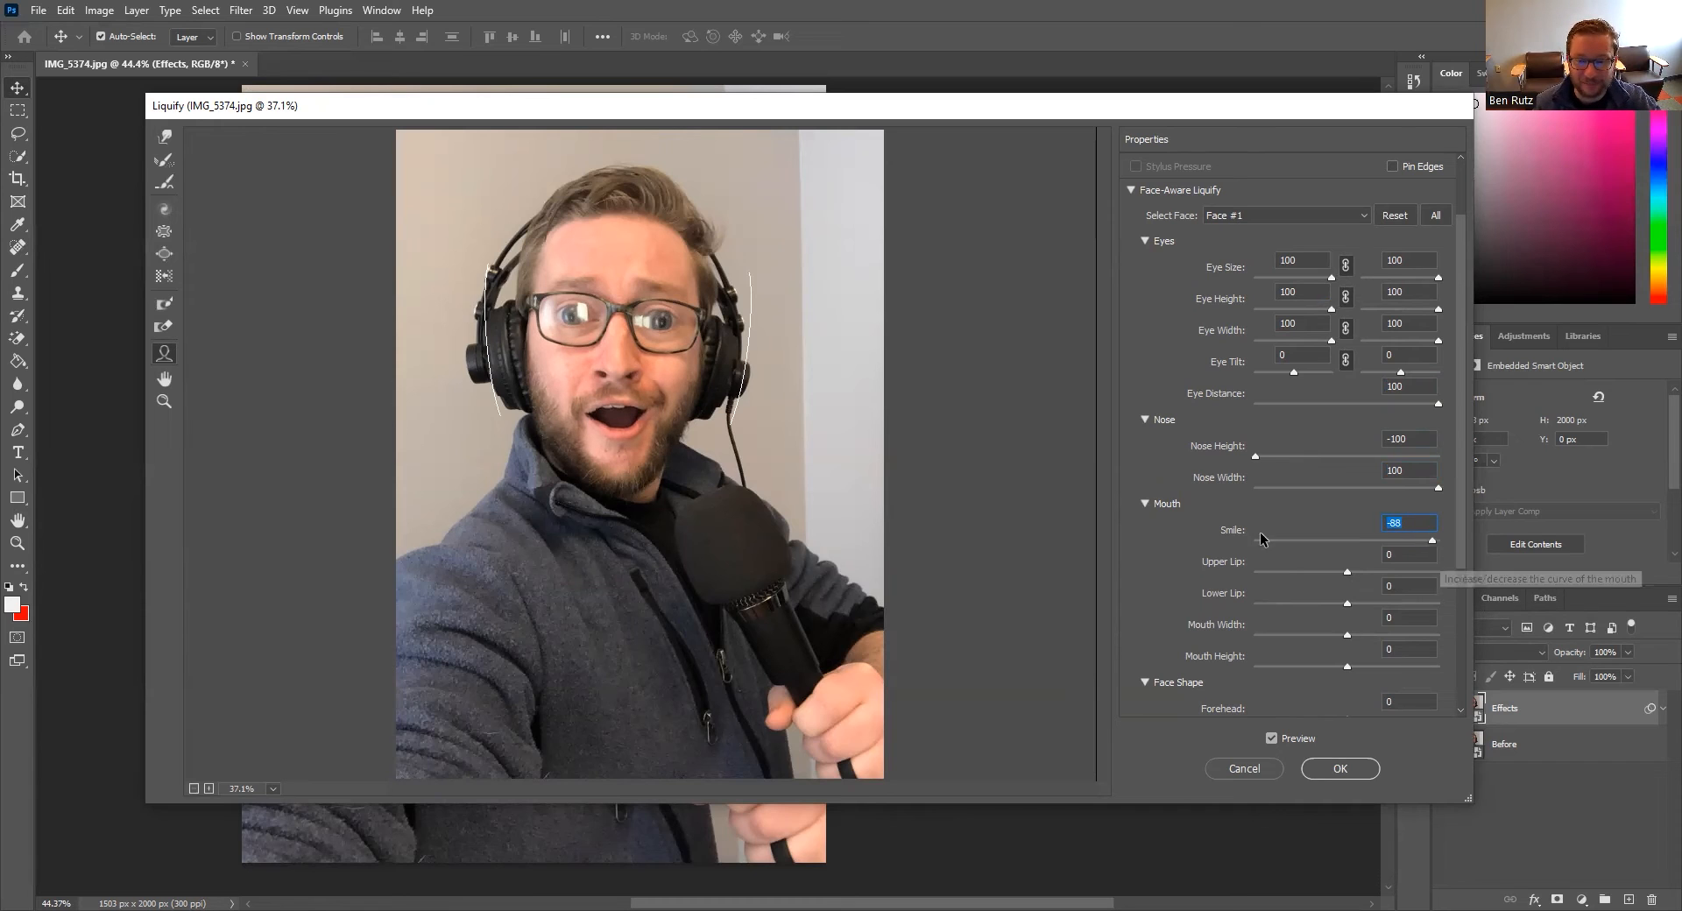
left_click_drag(1527, 544, 1206, 548)
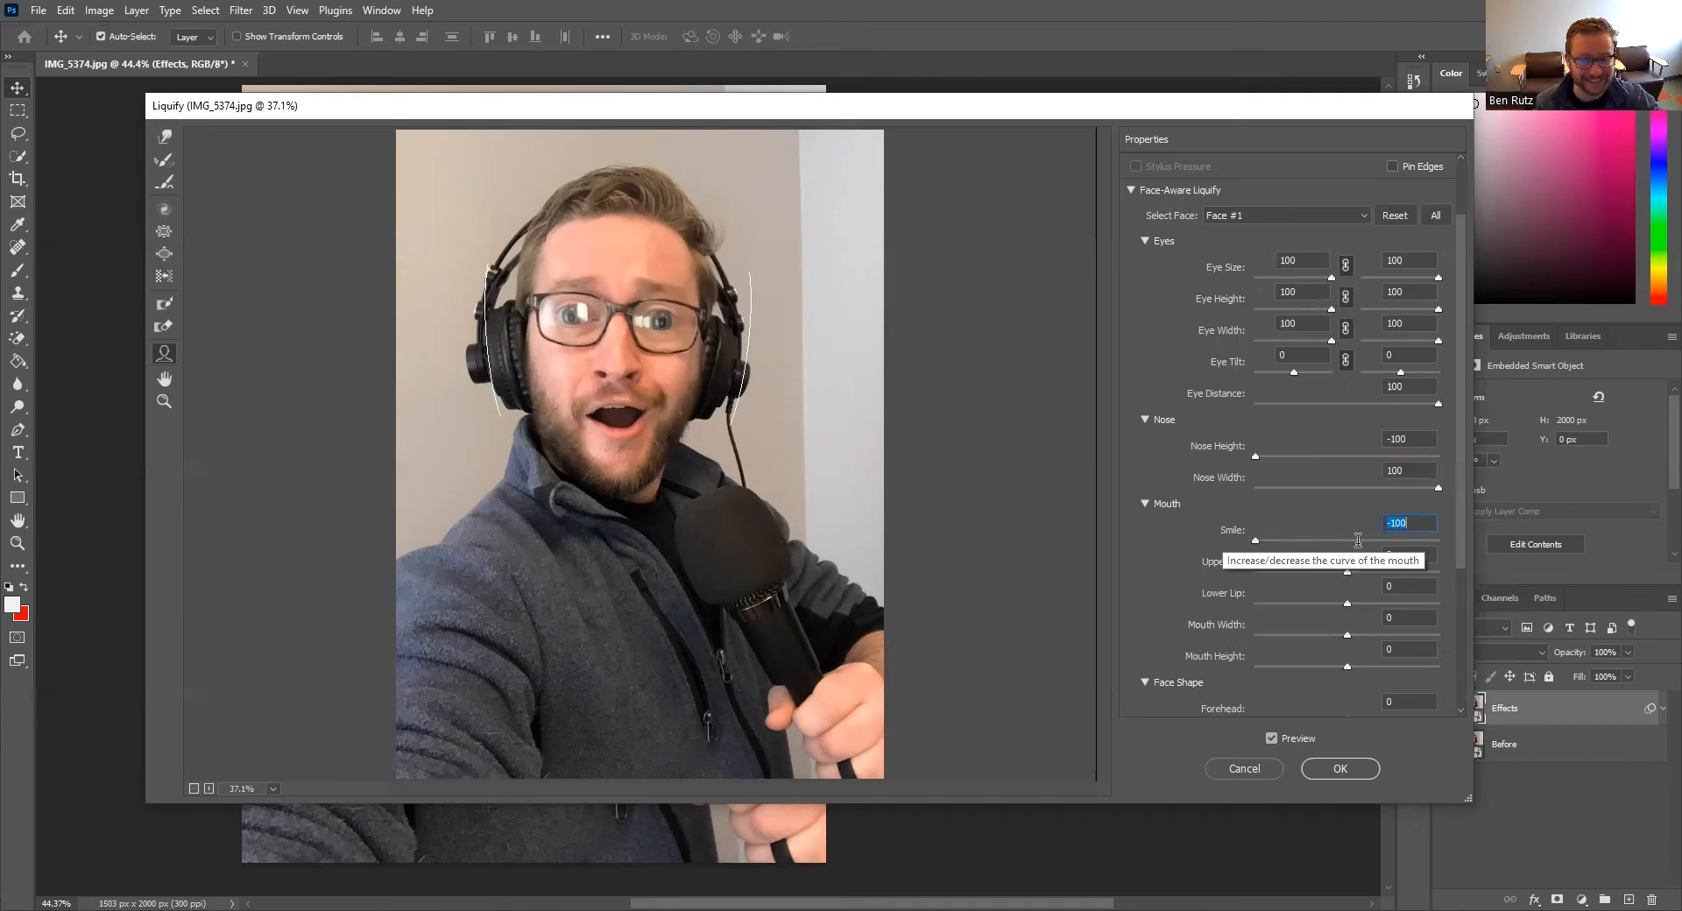
left_click_drag(1358, 540, 1445, 541)
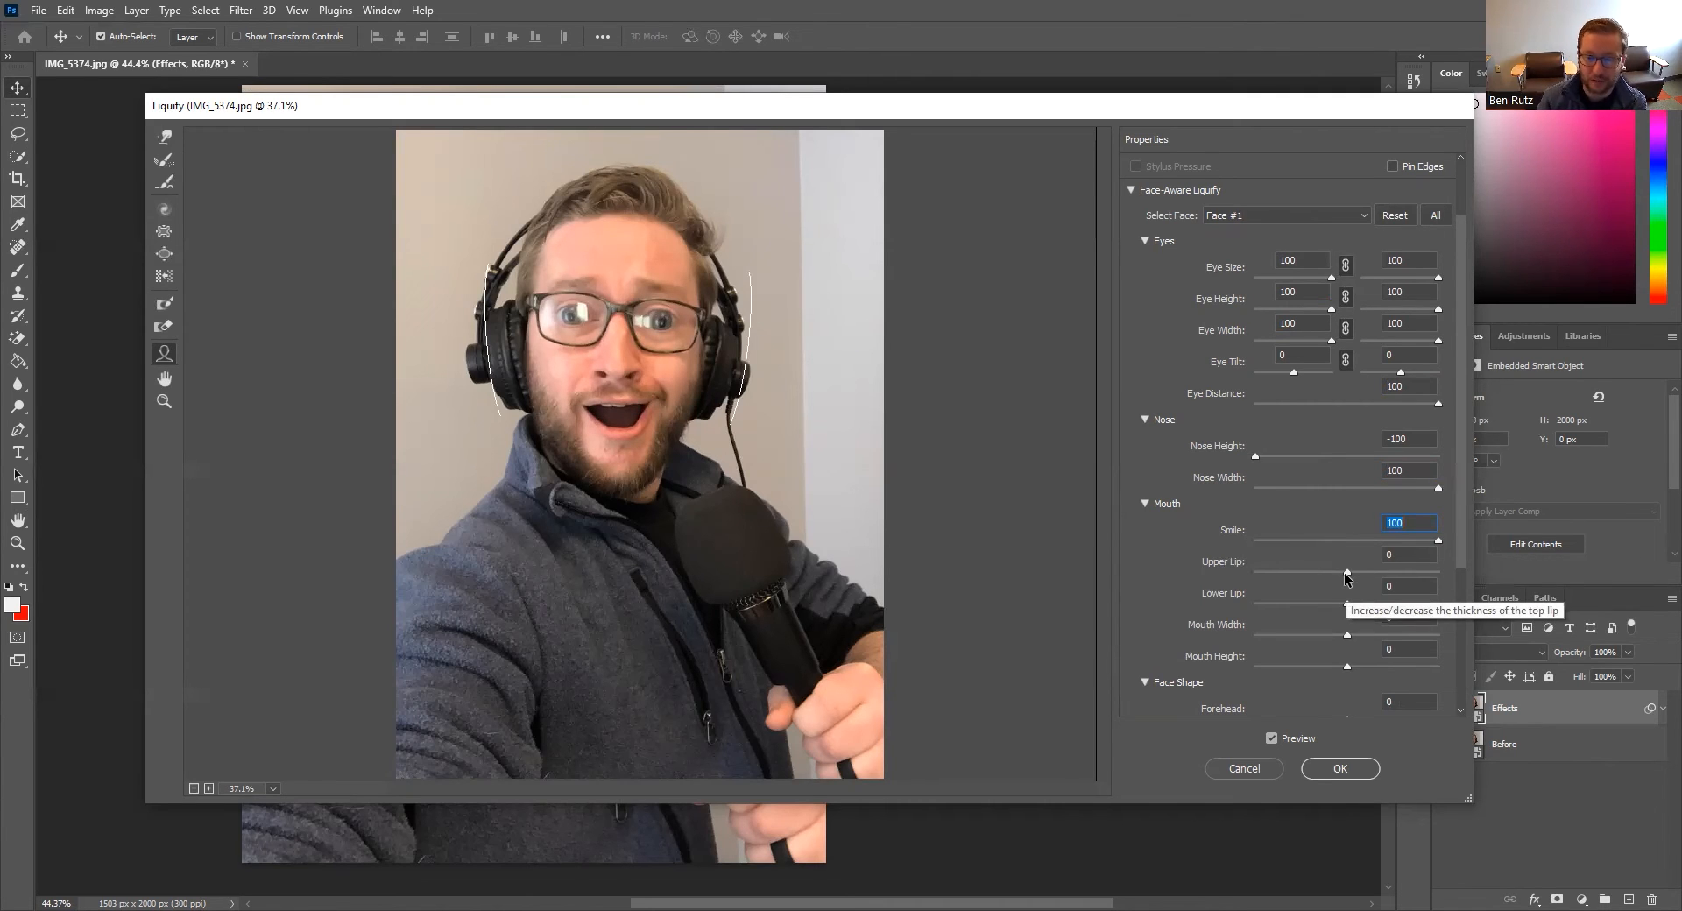
Set the Upper Lip to 100, the Lower Lip to -100, and both Mouth Width and Mouth Height to 100.
left_click_drag(1346, 570, 1472, 572)
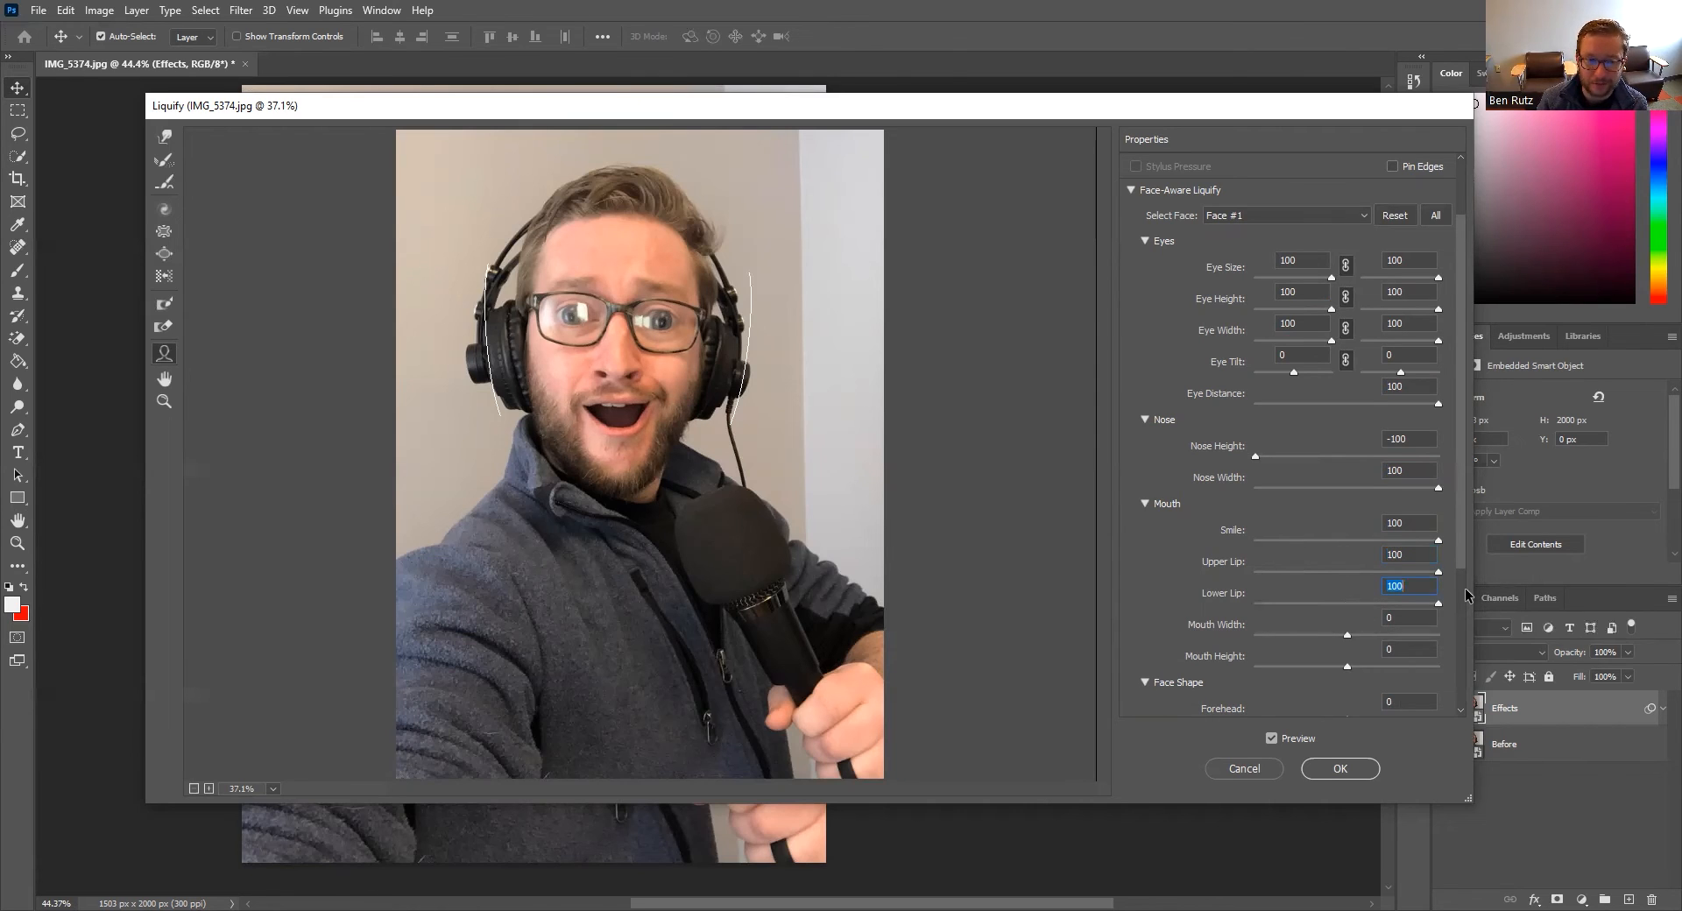
left_click_drag(1348, 606, 1131, 605)
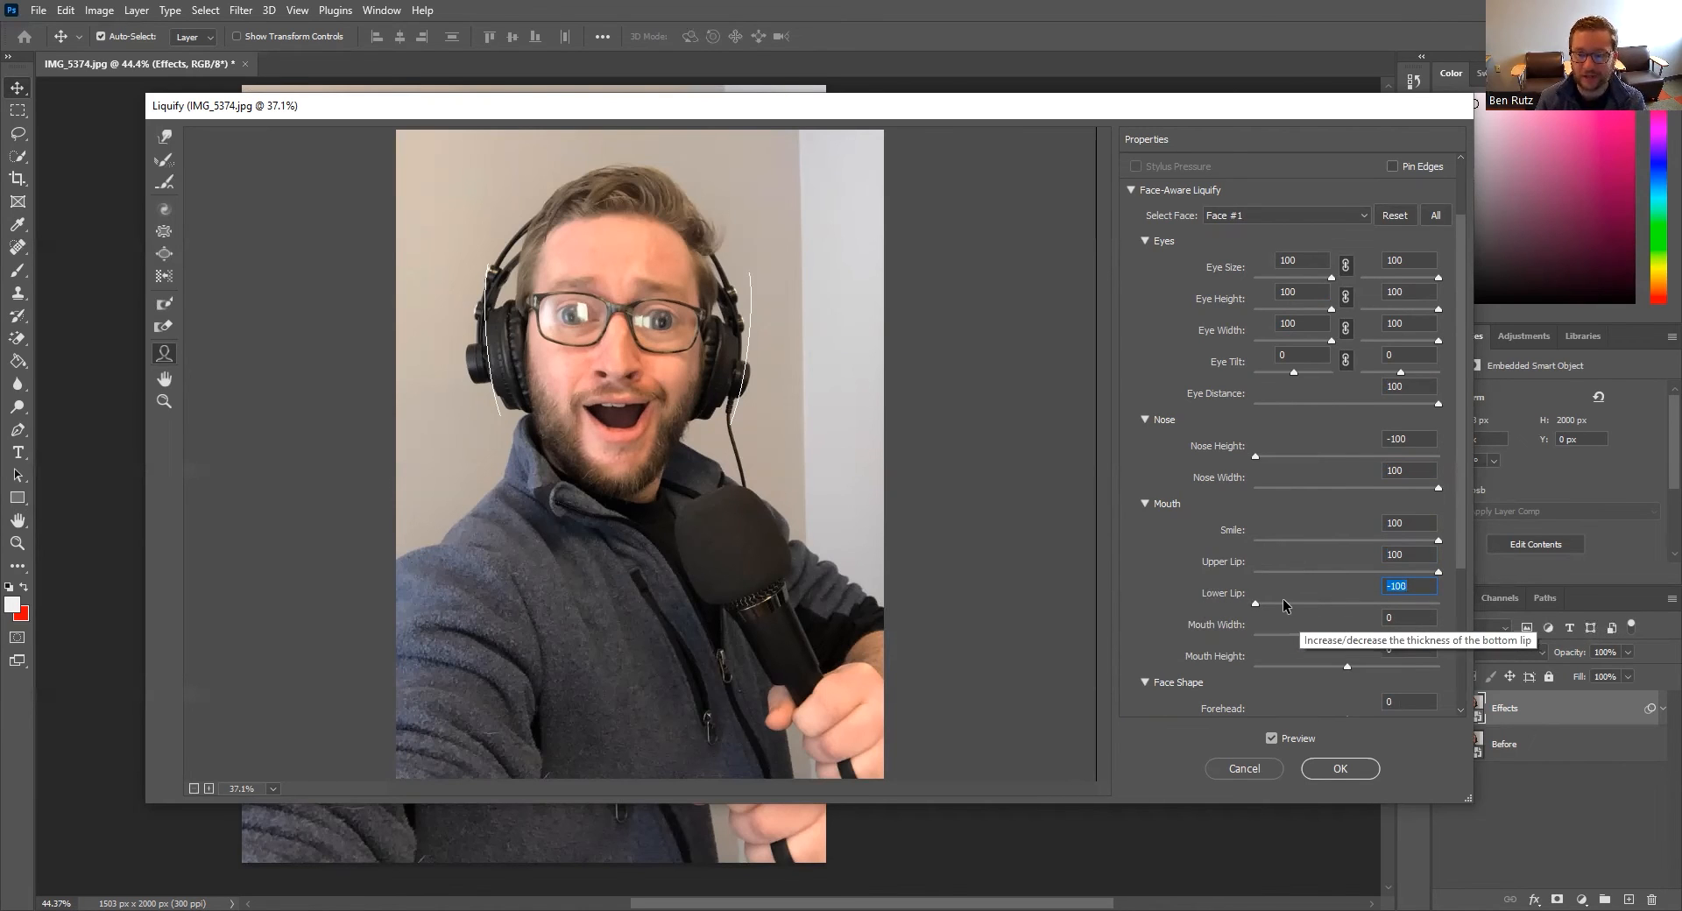
left_click(1439, 572)
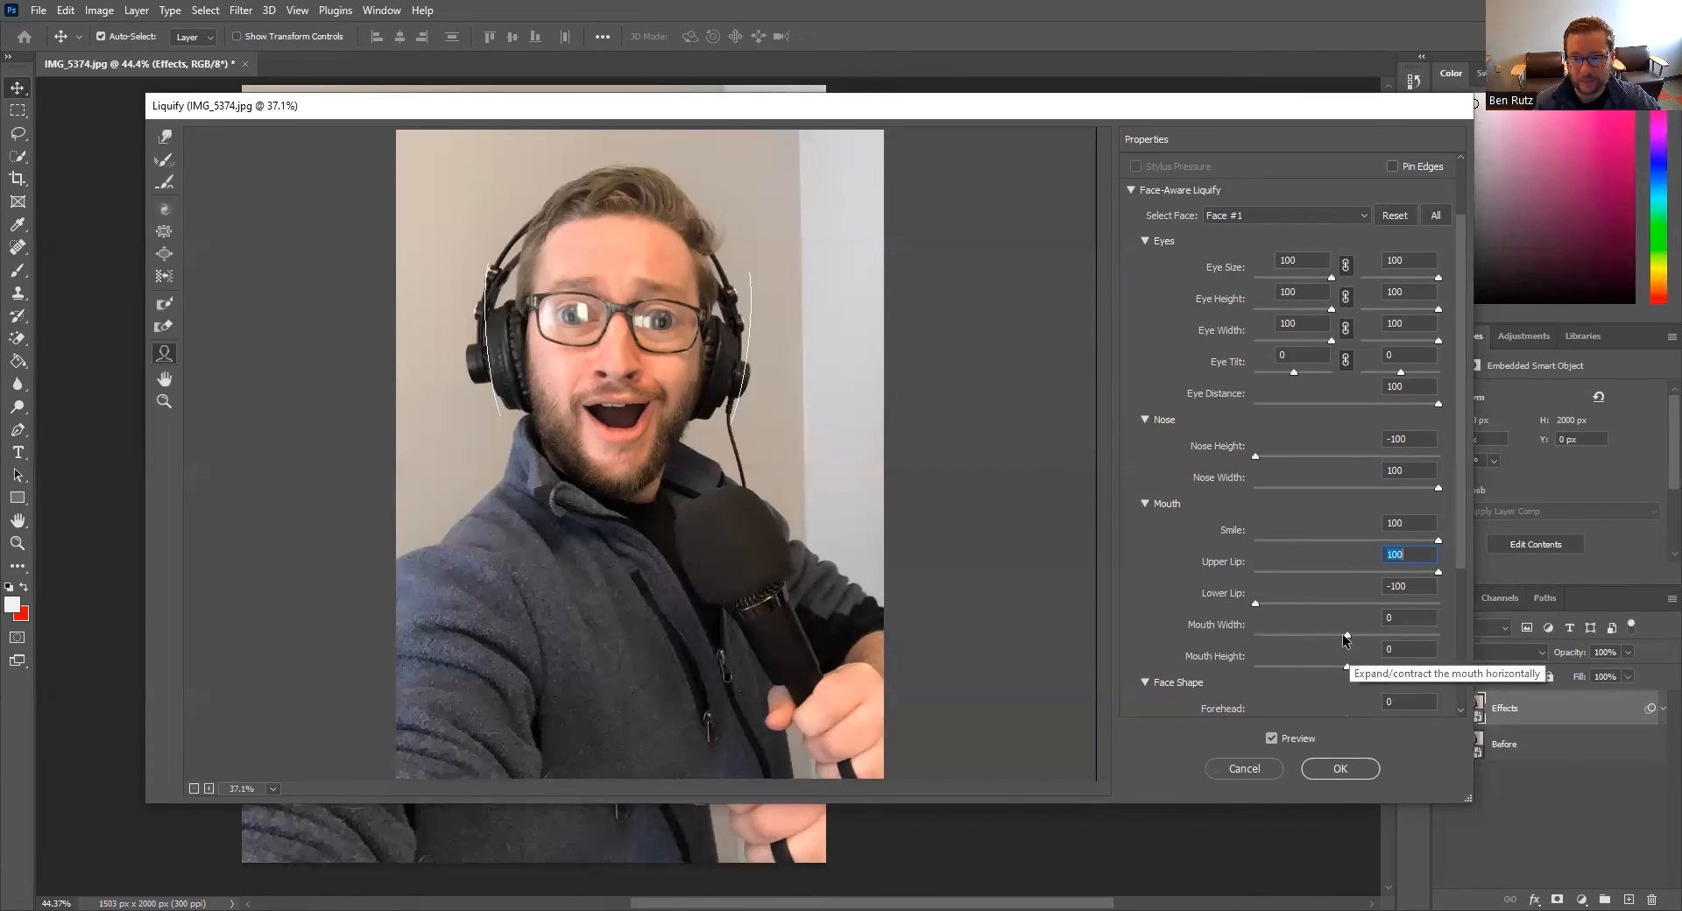
left_click_drag(1347, 635, 1472, 640)
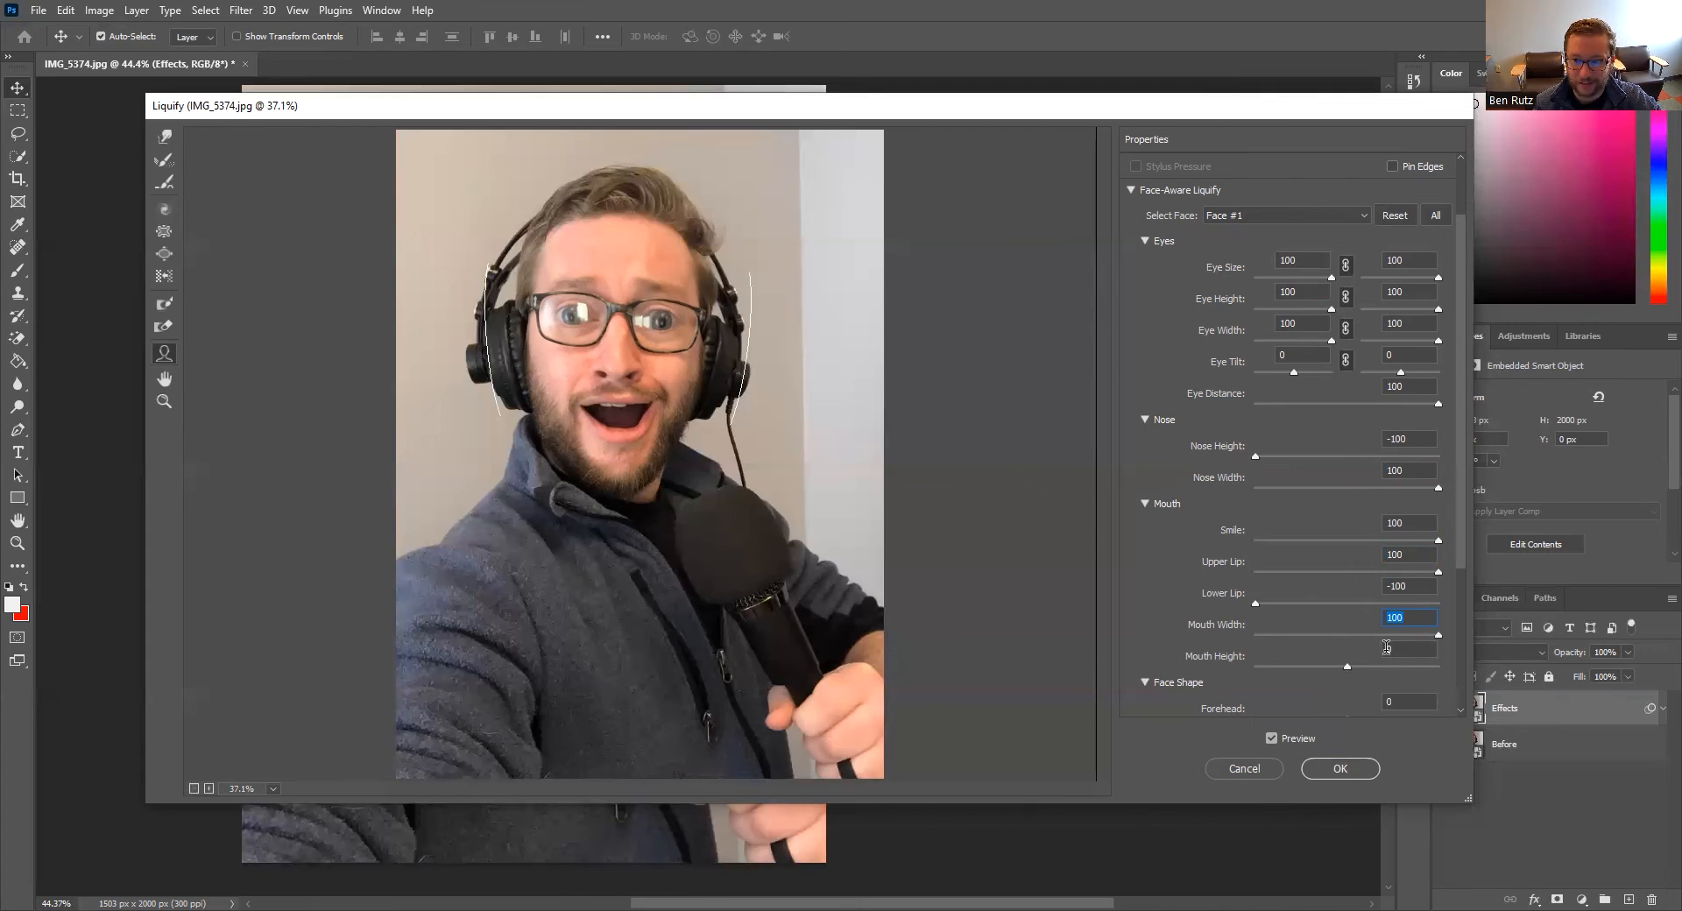
left_click_drag(1348, 666, 1468, 684)
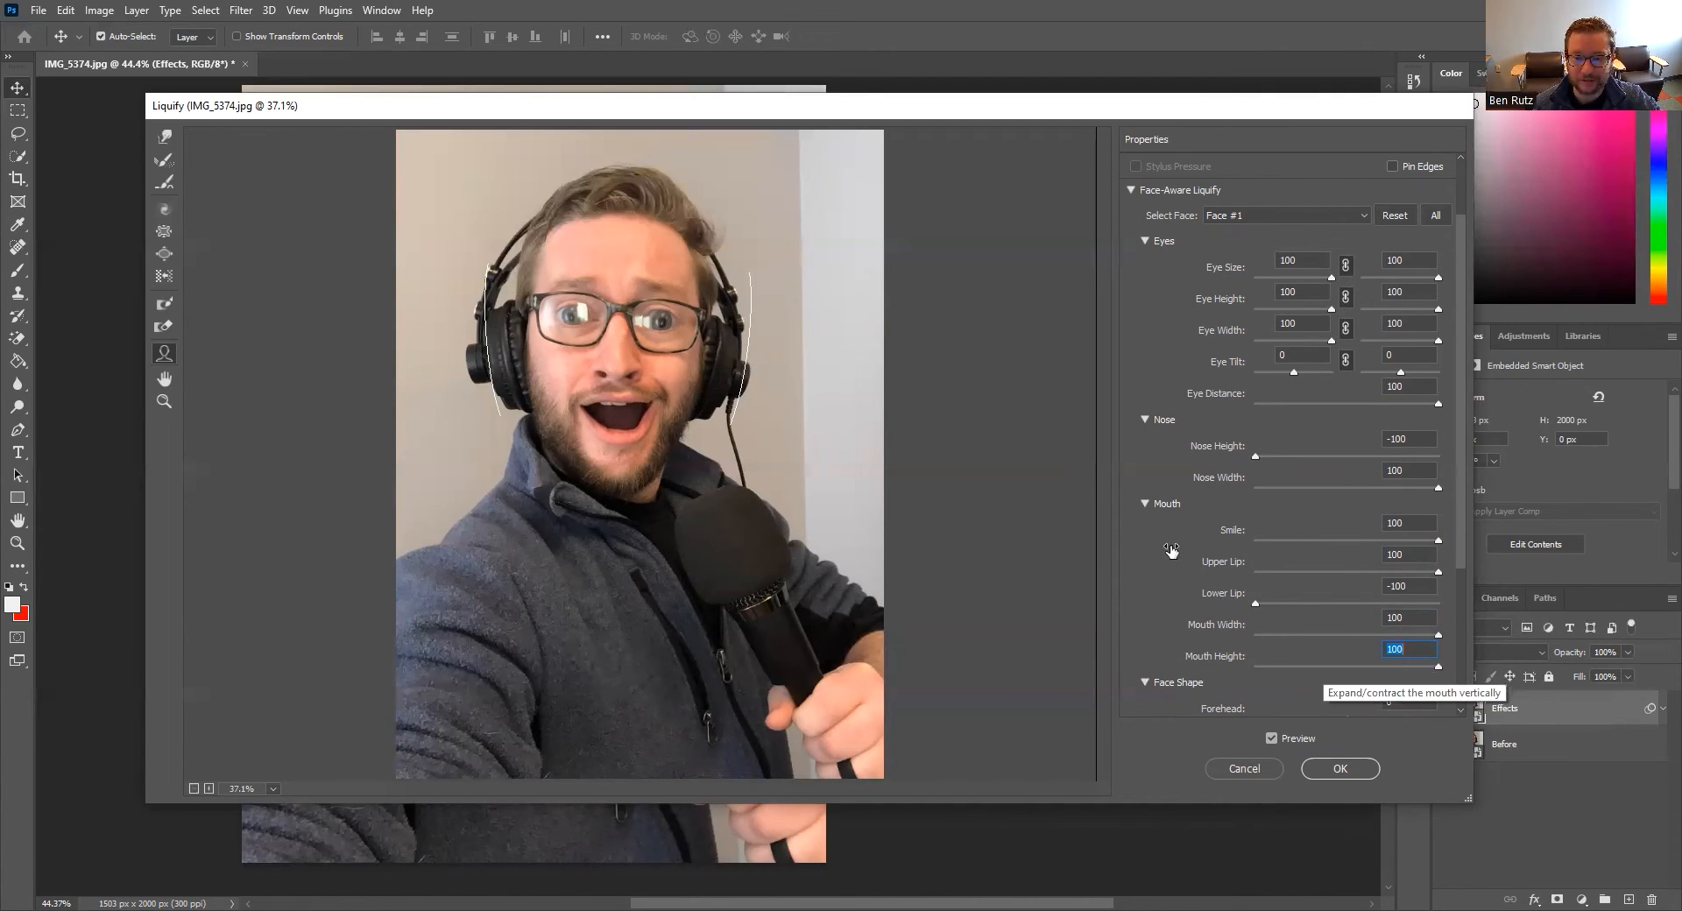
Set the Forehead value of the face shape to -100, trying a positive value first.
scroll(1171, 550, "down", 3)
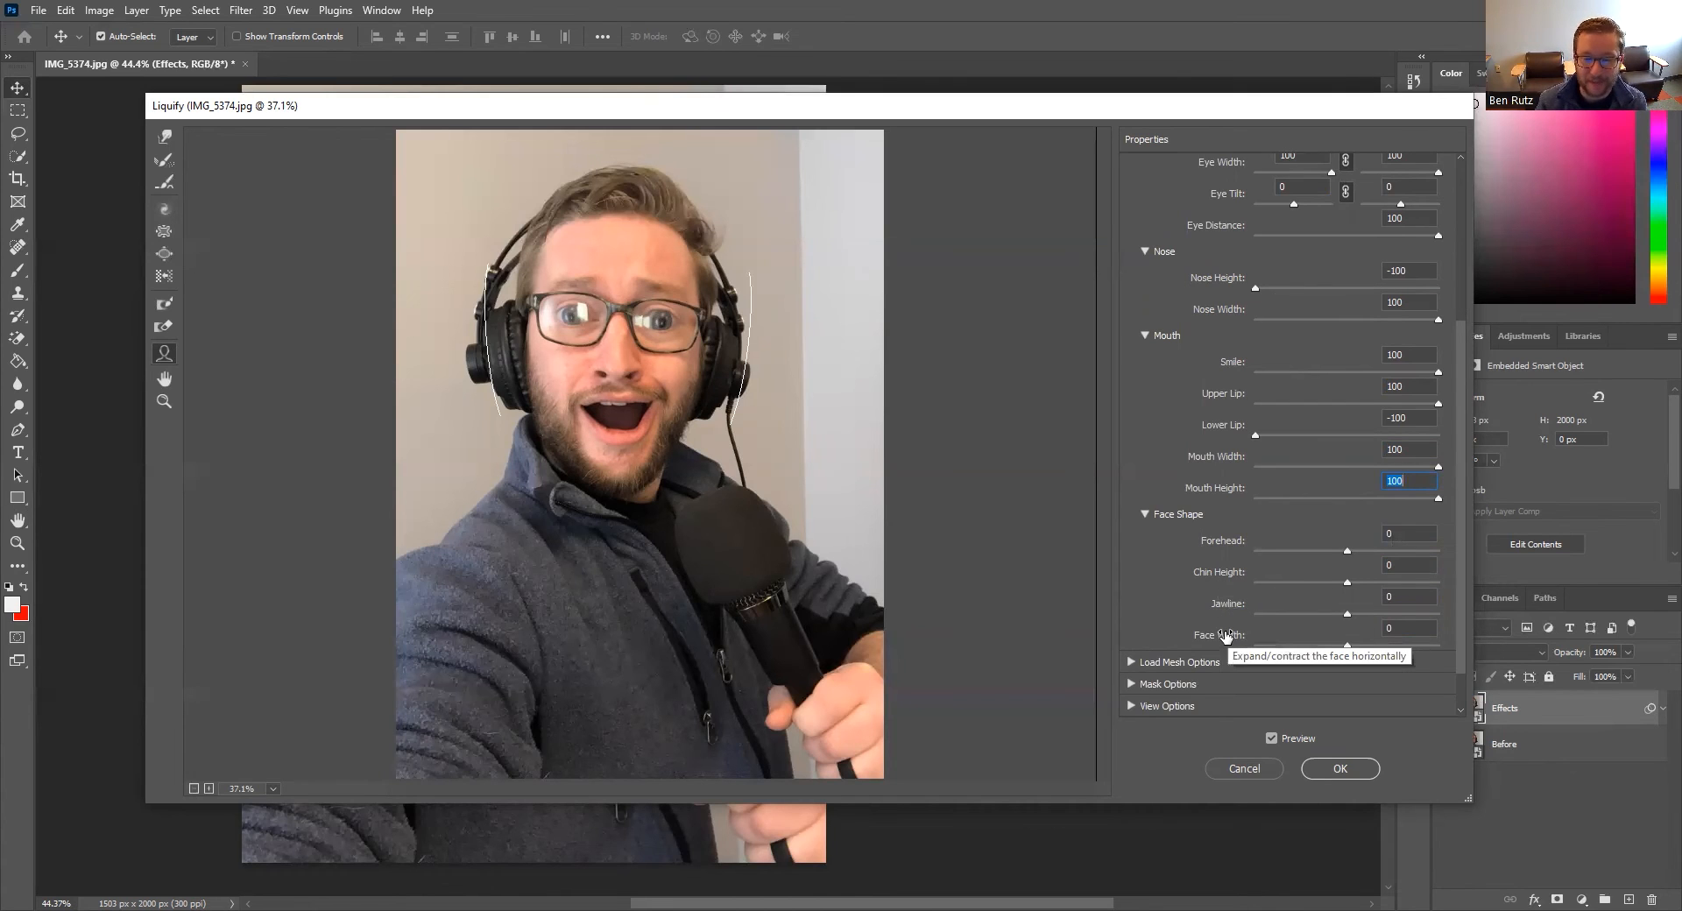
left_click_drag(1347, 552, 1447, 583)
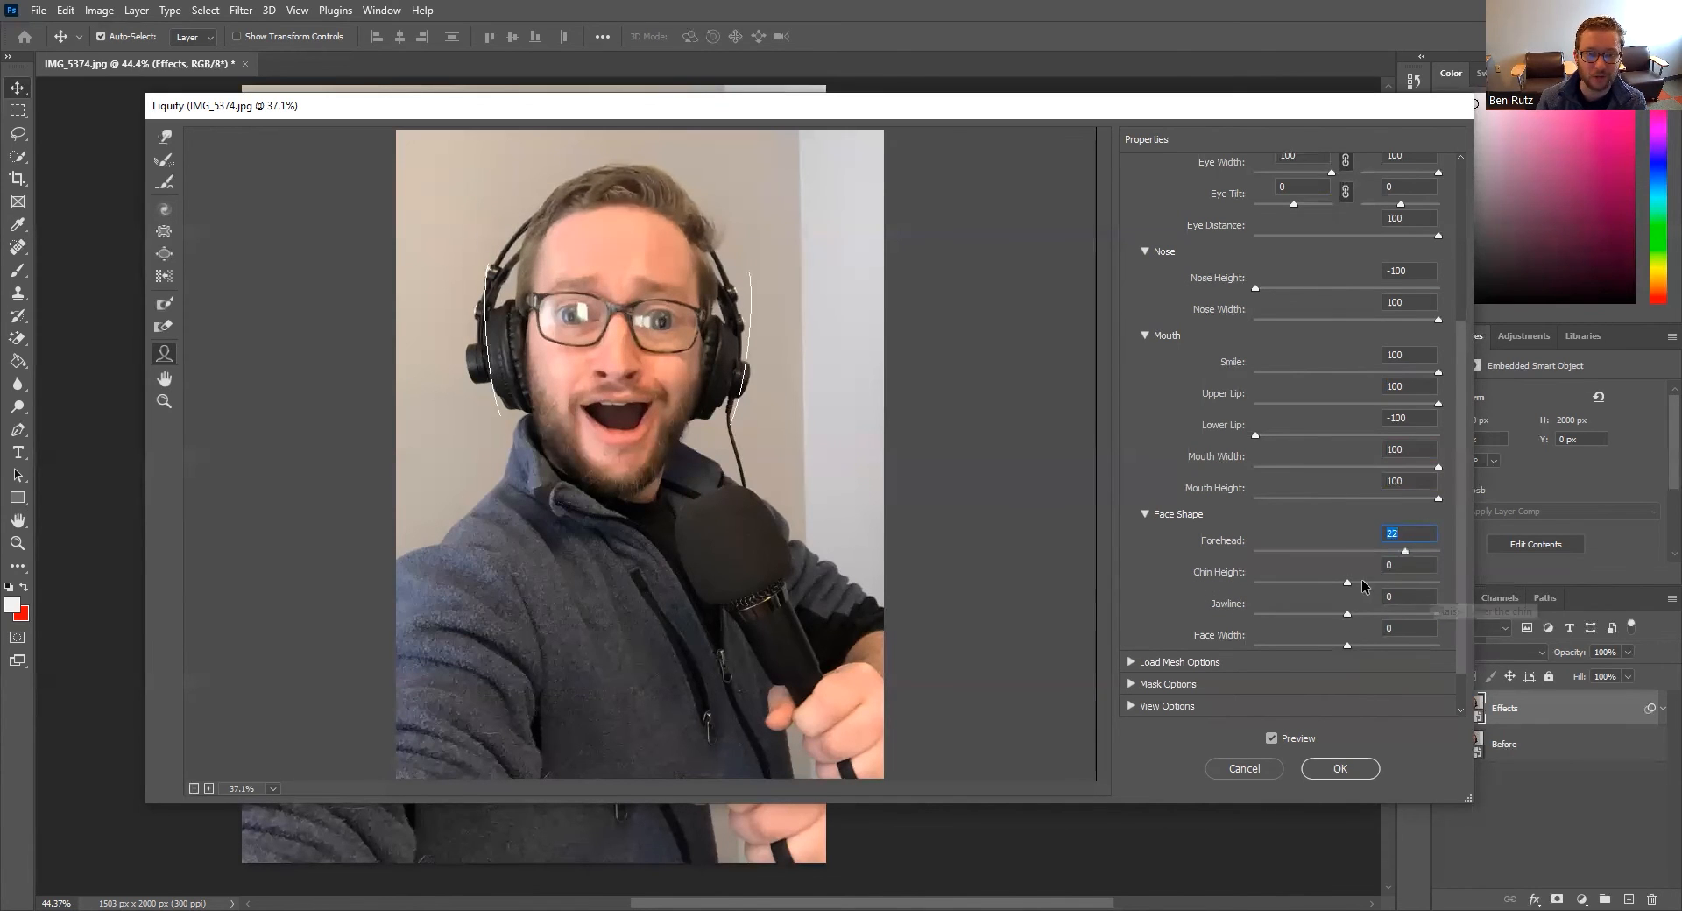
type("0")
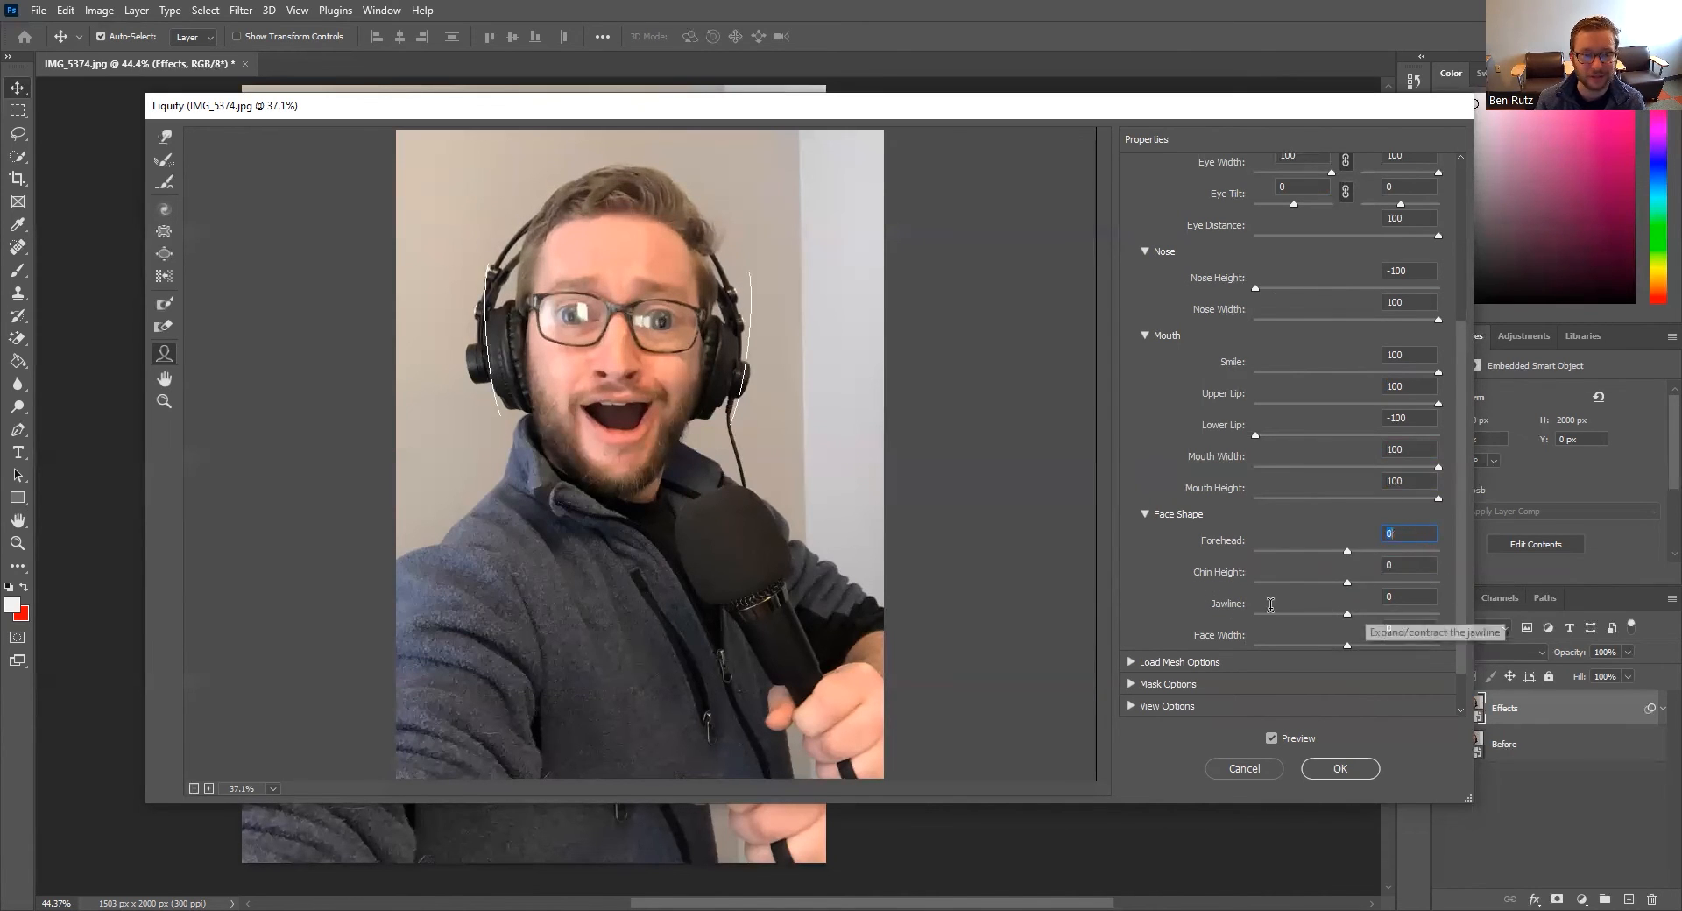
type("-100")
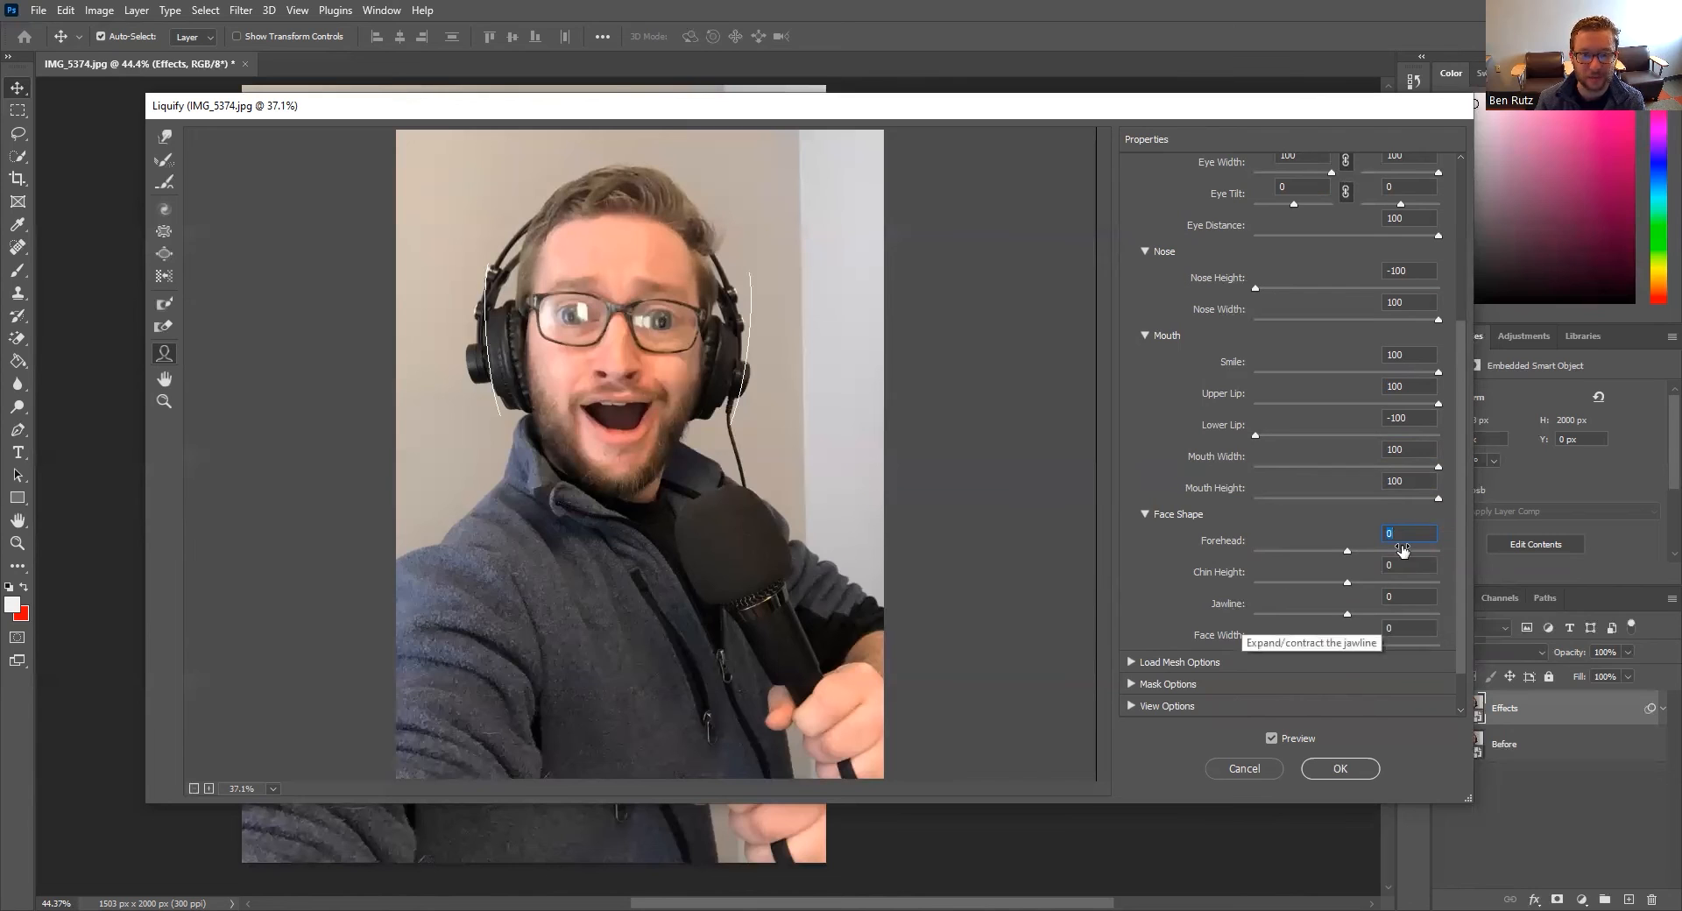
key("Return")
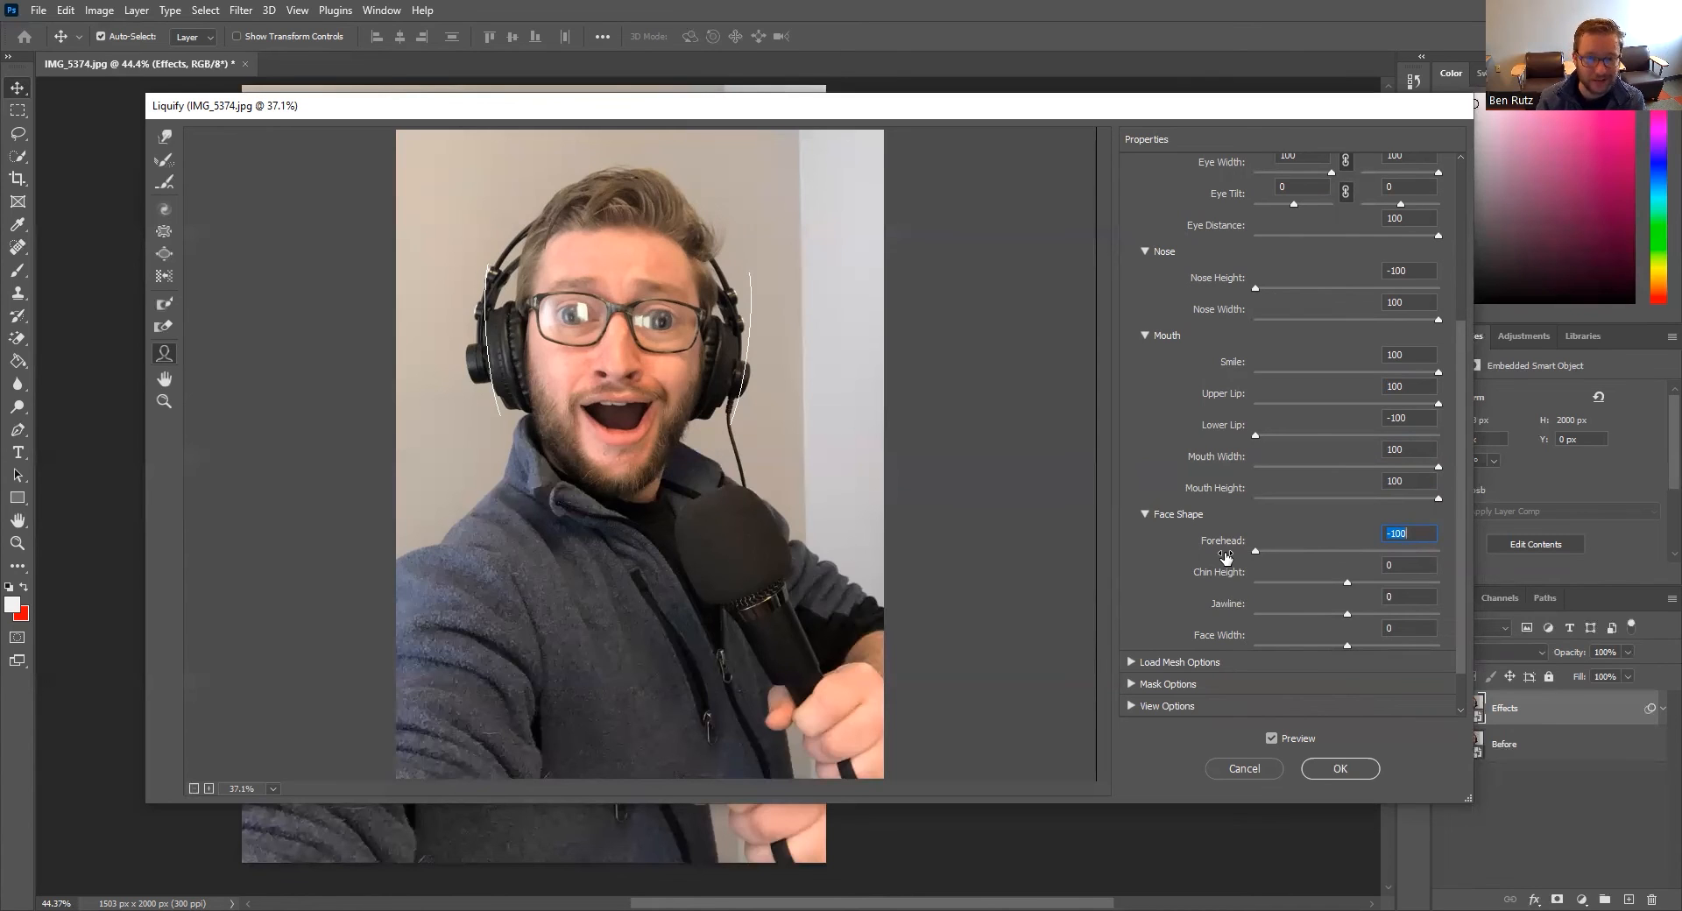
Set the Chin Height, Jawline and Face Width to -100 and apply the Liquify filter to the Effects layer.
left_click_drag(1348, 584, 1428, 587)
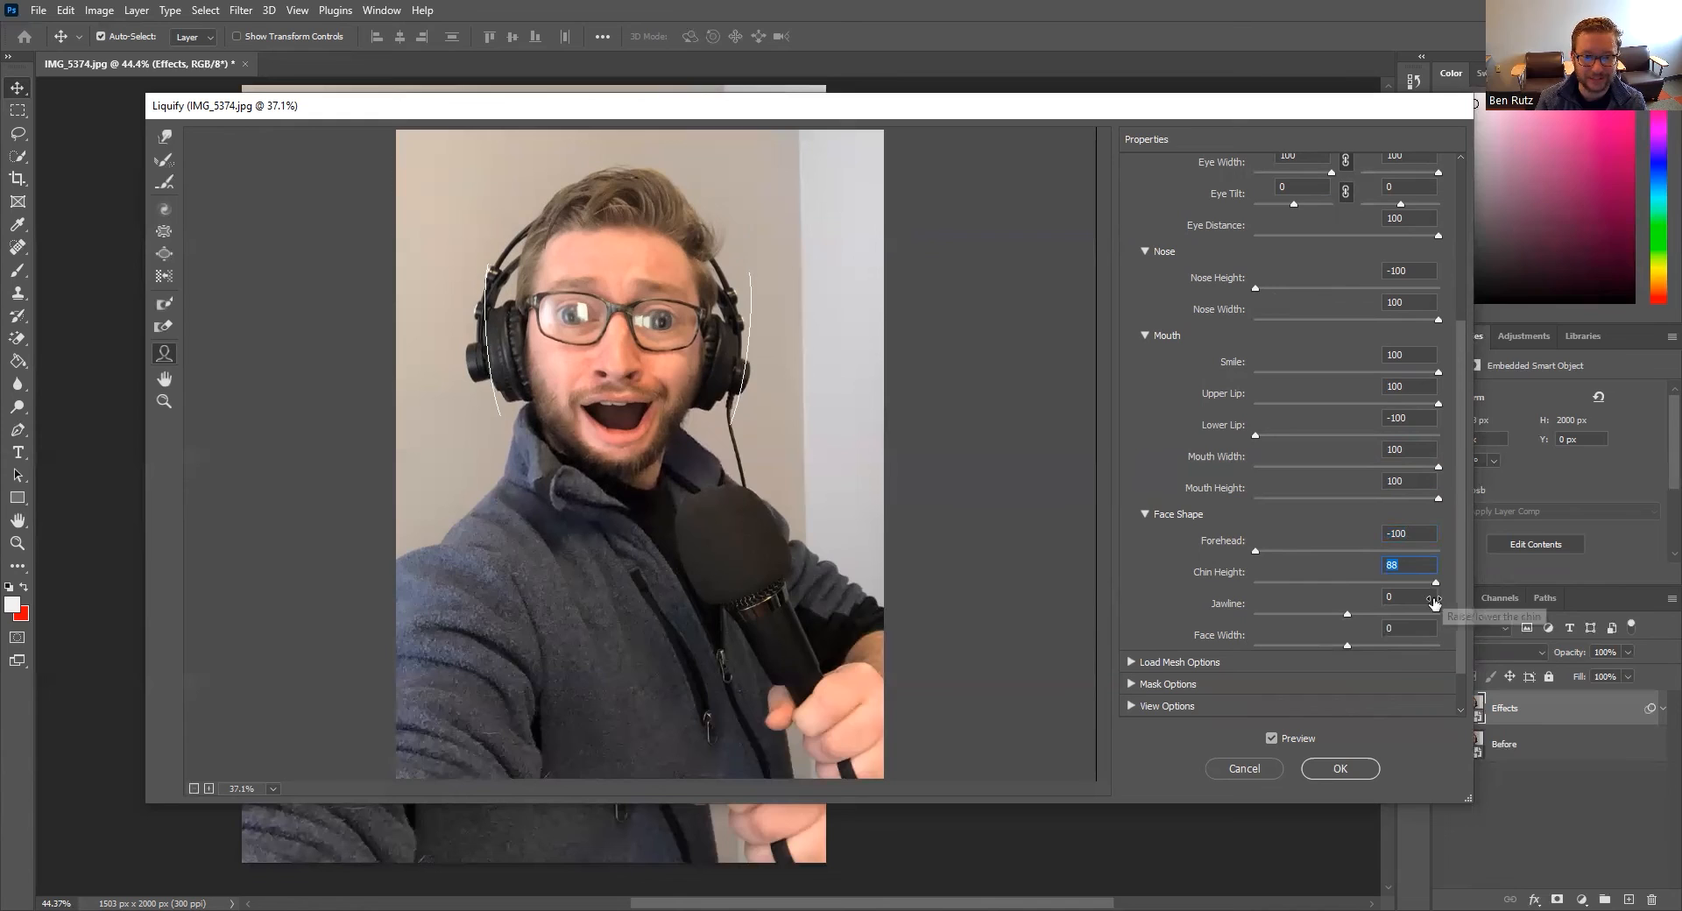
left_click_drag(1149, 589, 1254, 596)
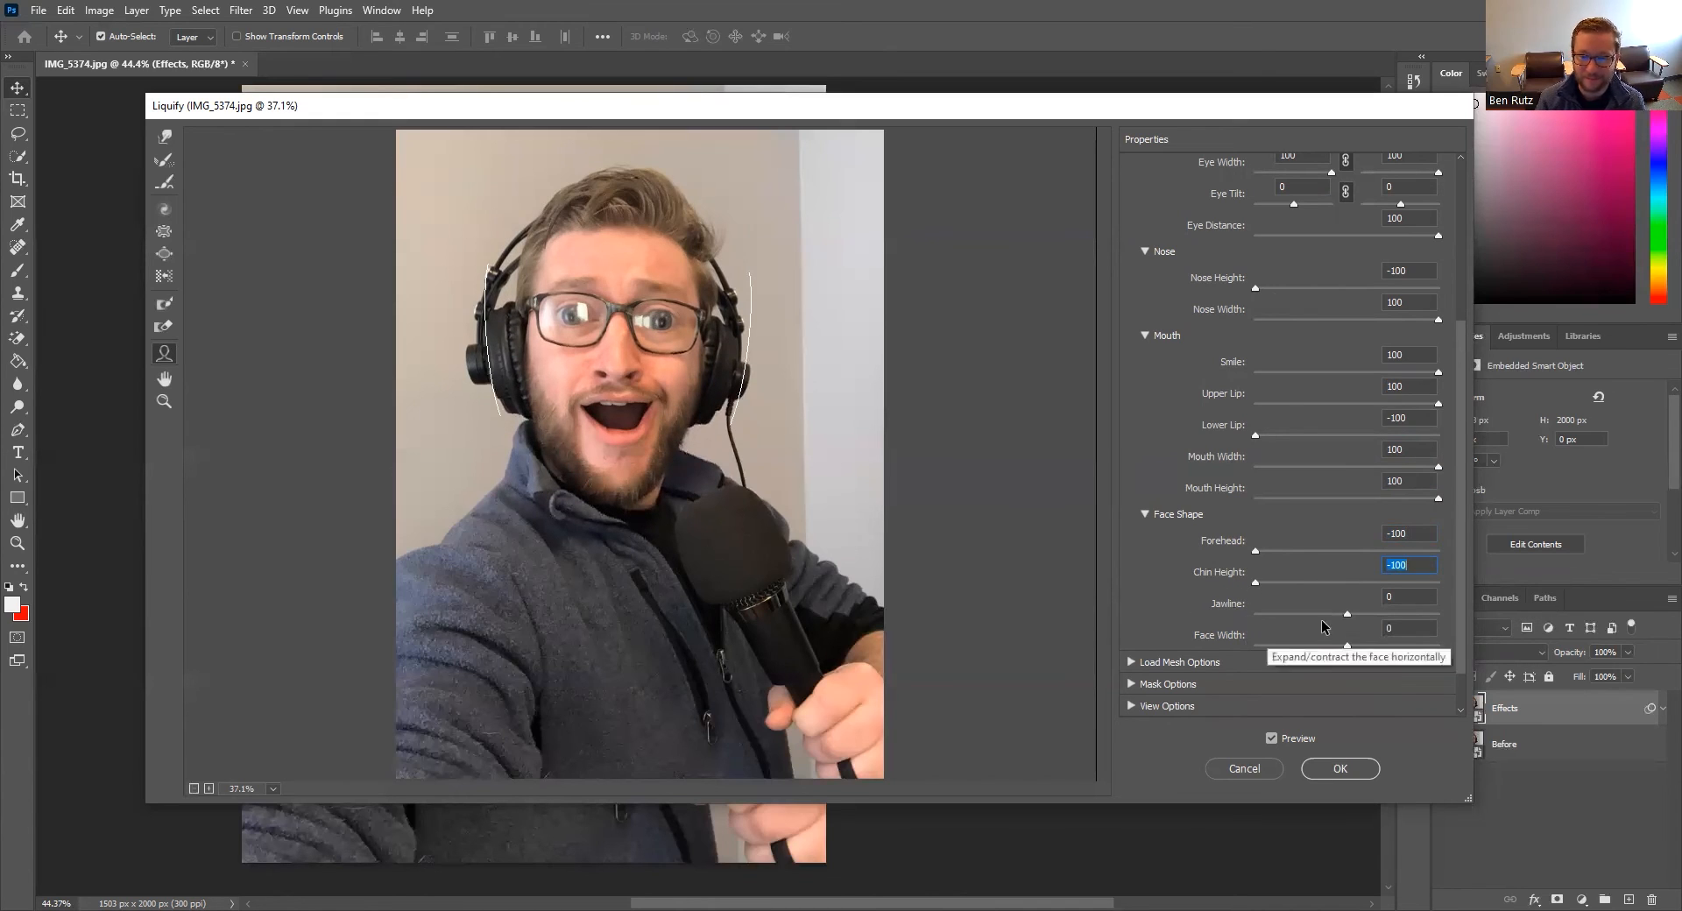
left_click_drag(1349, 617, 1214, 625)
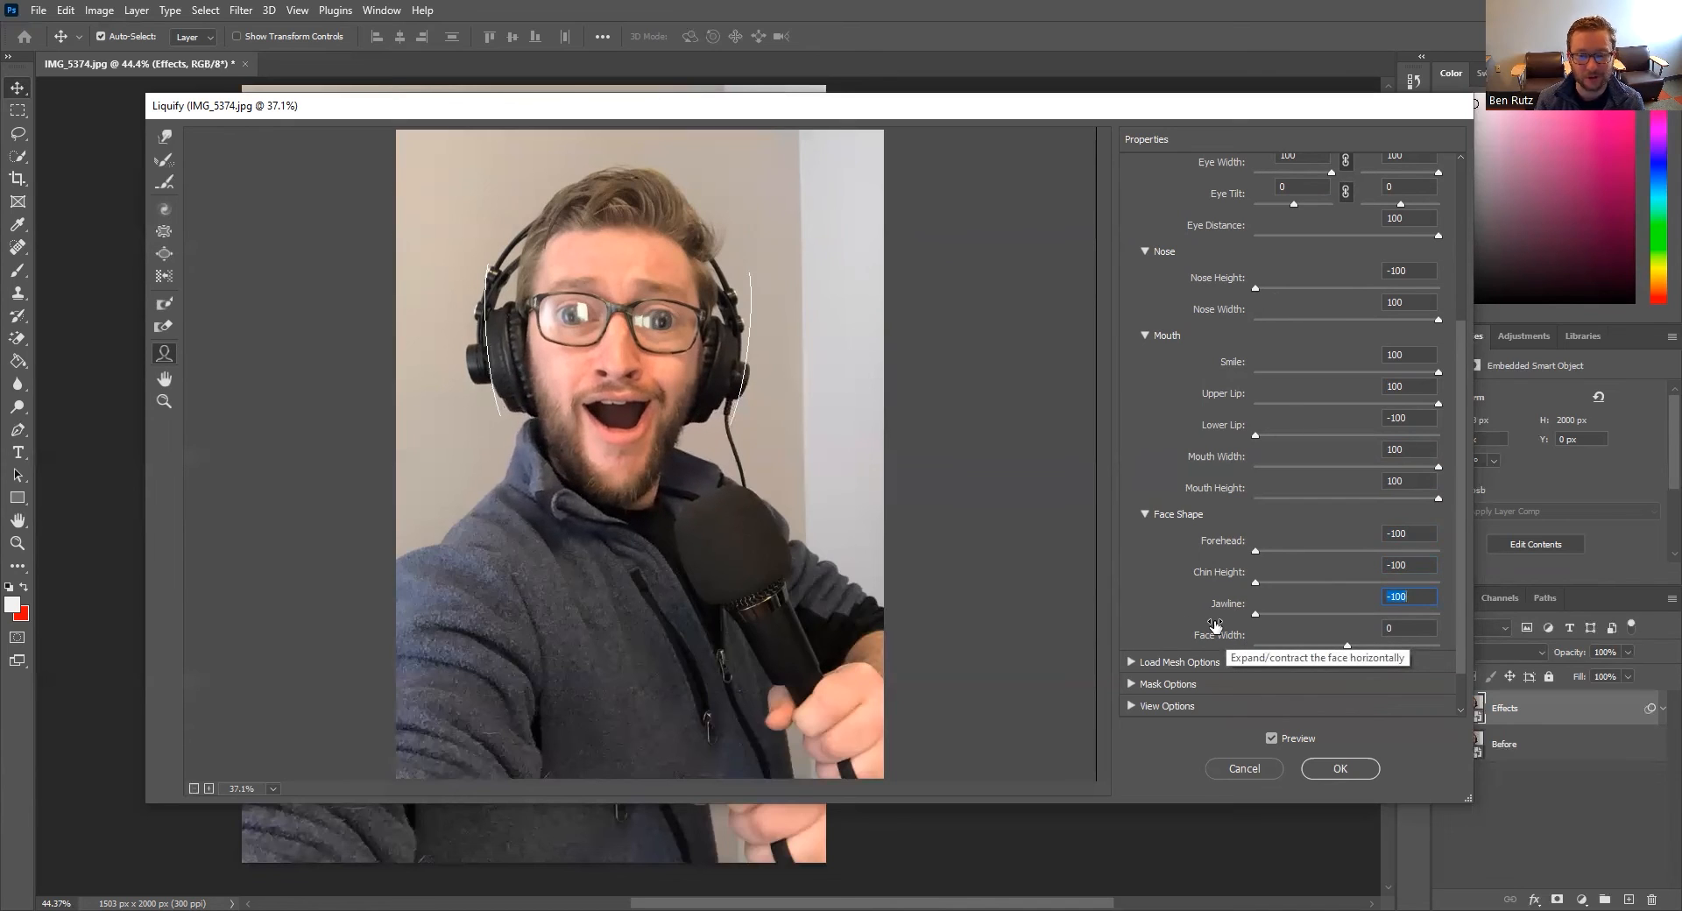
left_click_drag(1348, 646, 1221, 639)
scroll(1139, 596, "down", 1)
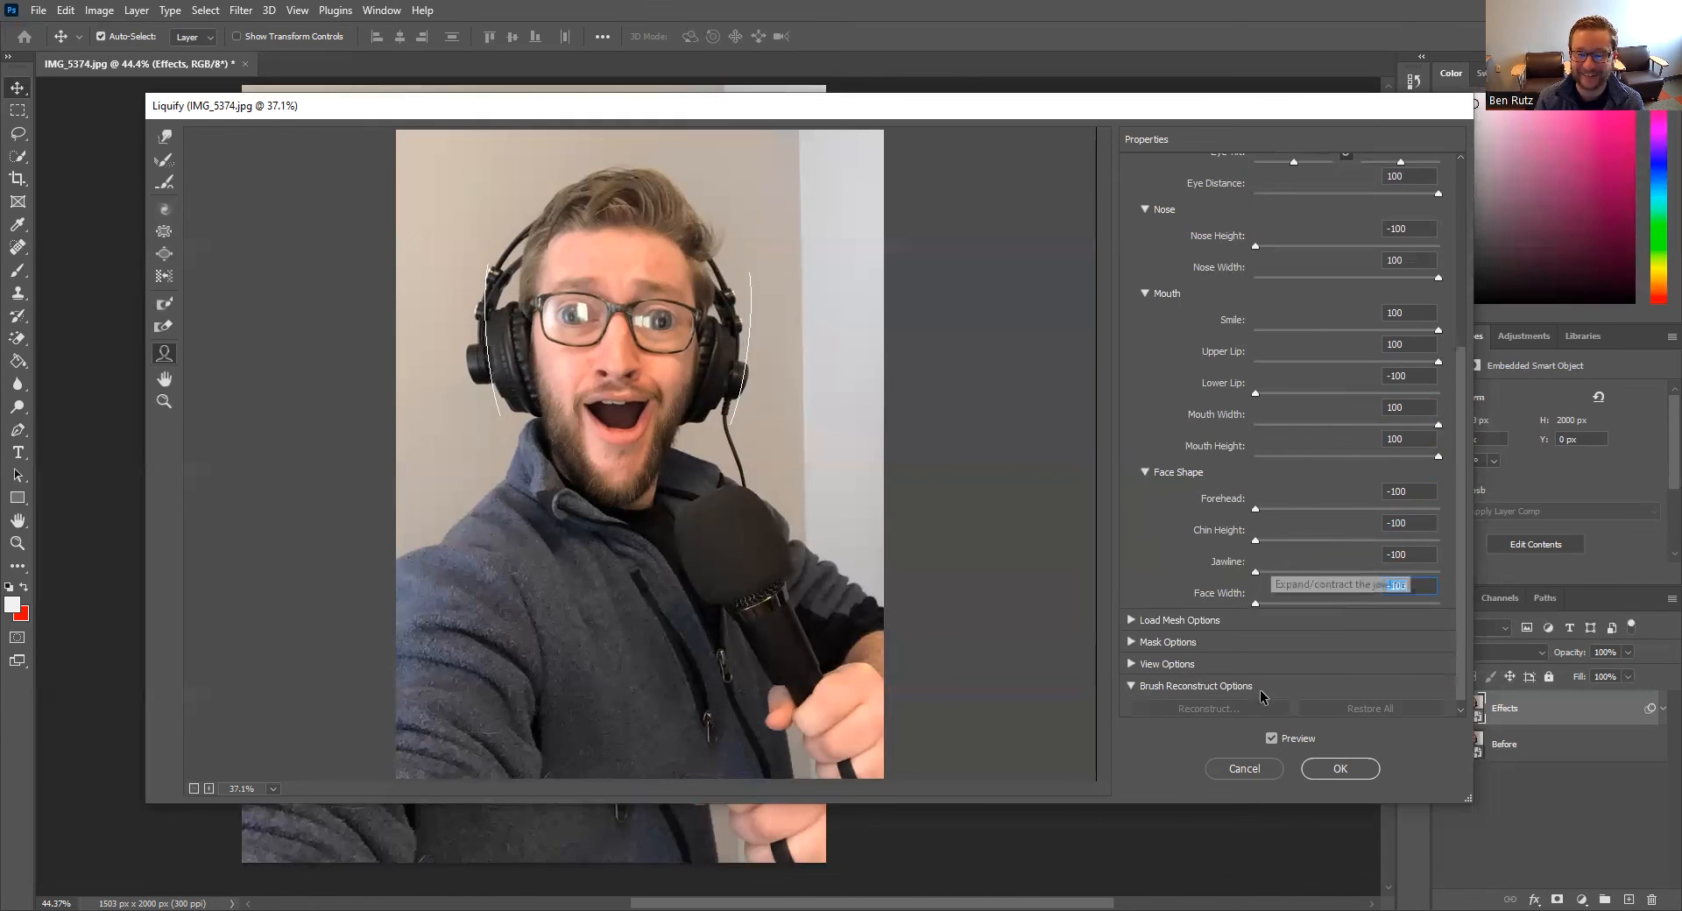
left_click(1338, 770)
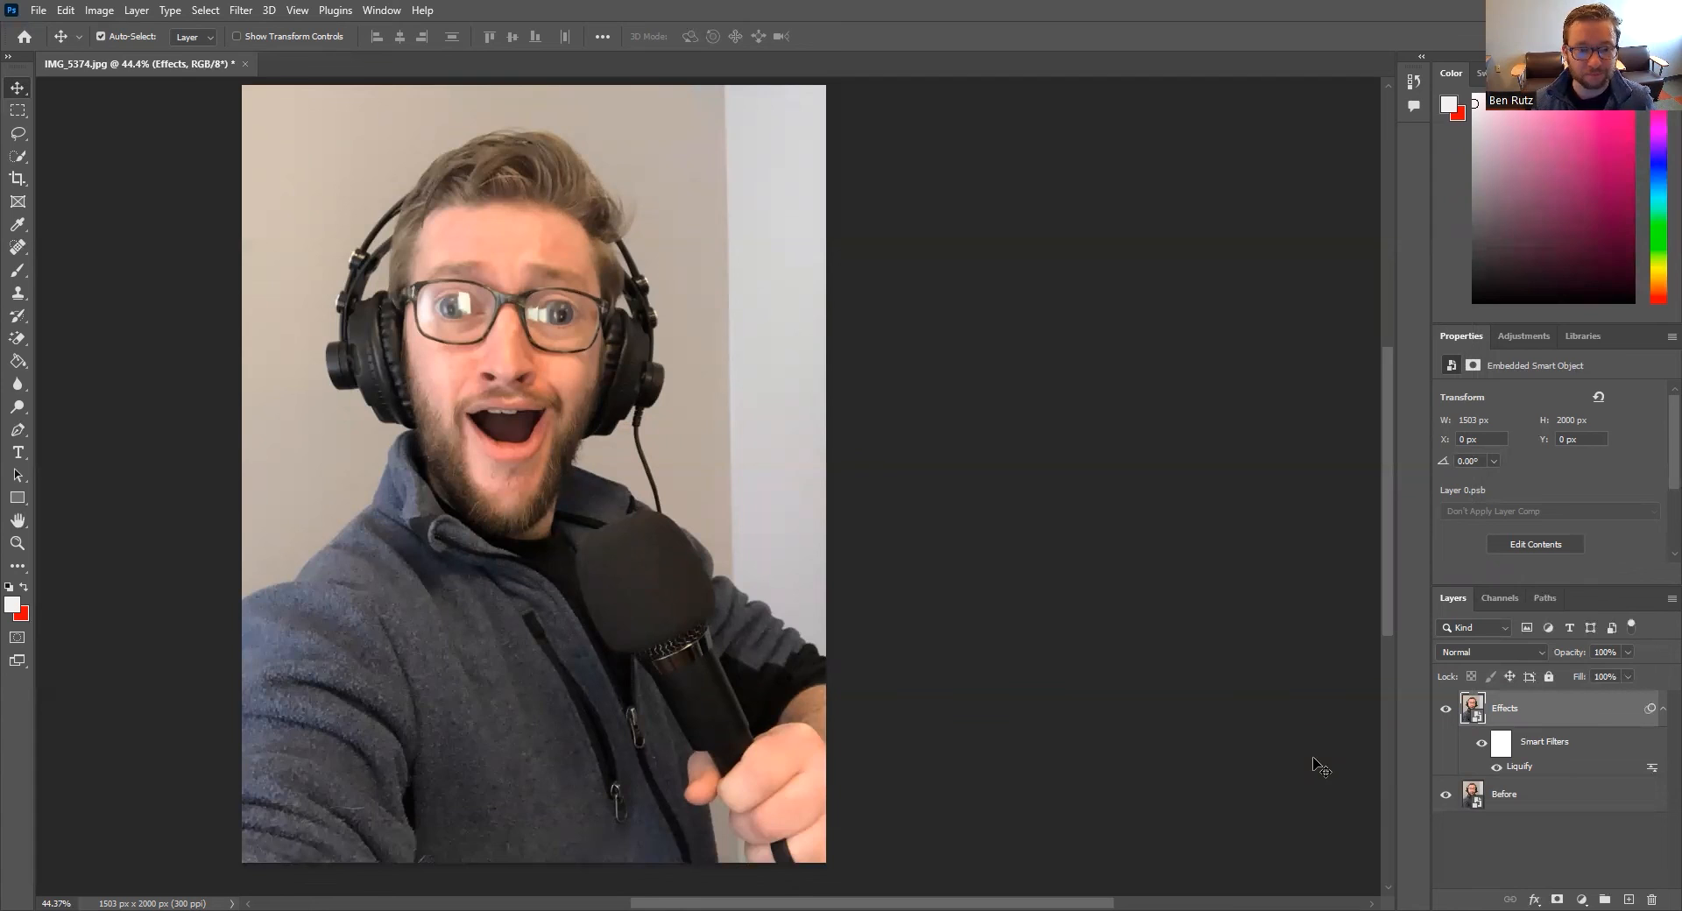
Toggle the Effects layer's visibility to compare the liquified face with the original photo, leaving the layer shown.
left_click(1444, 714)
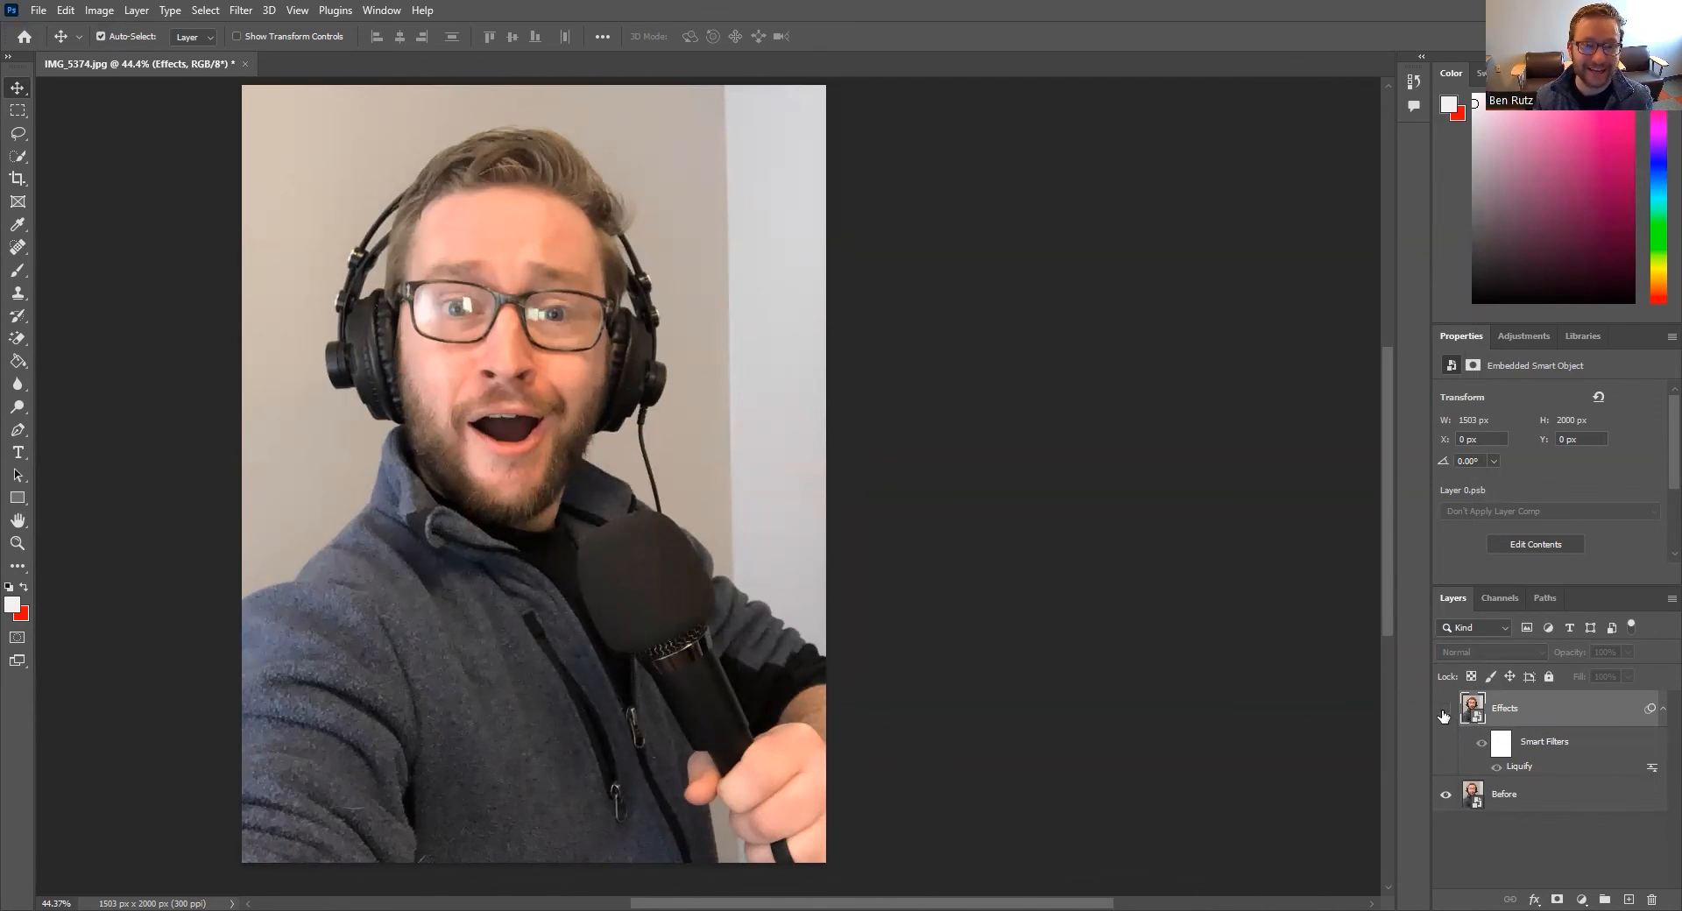
left_click(1445, 715)
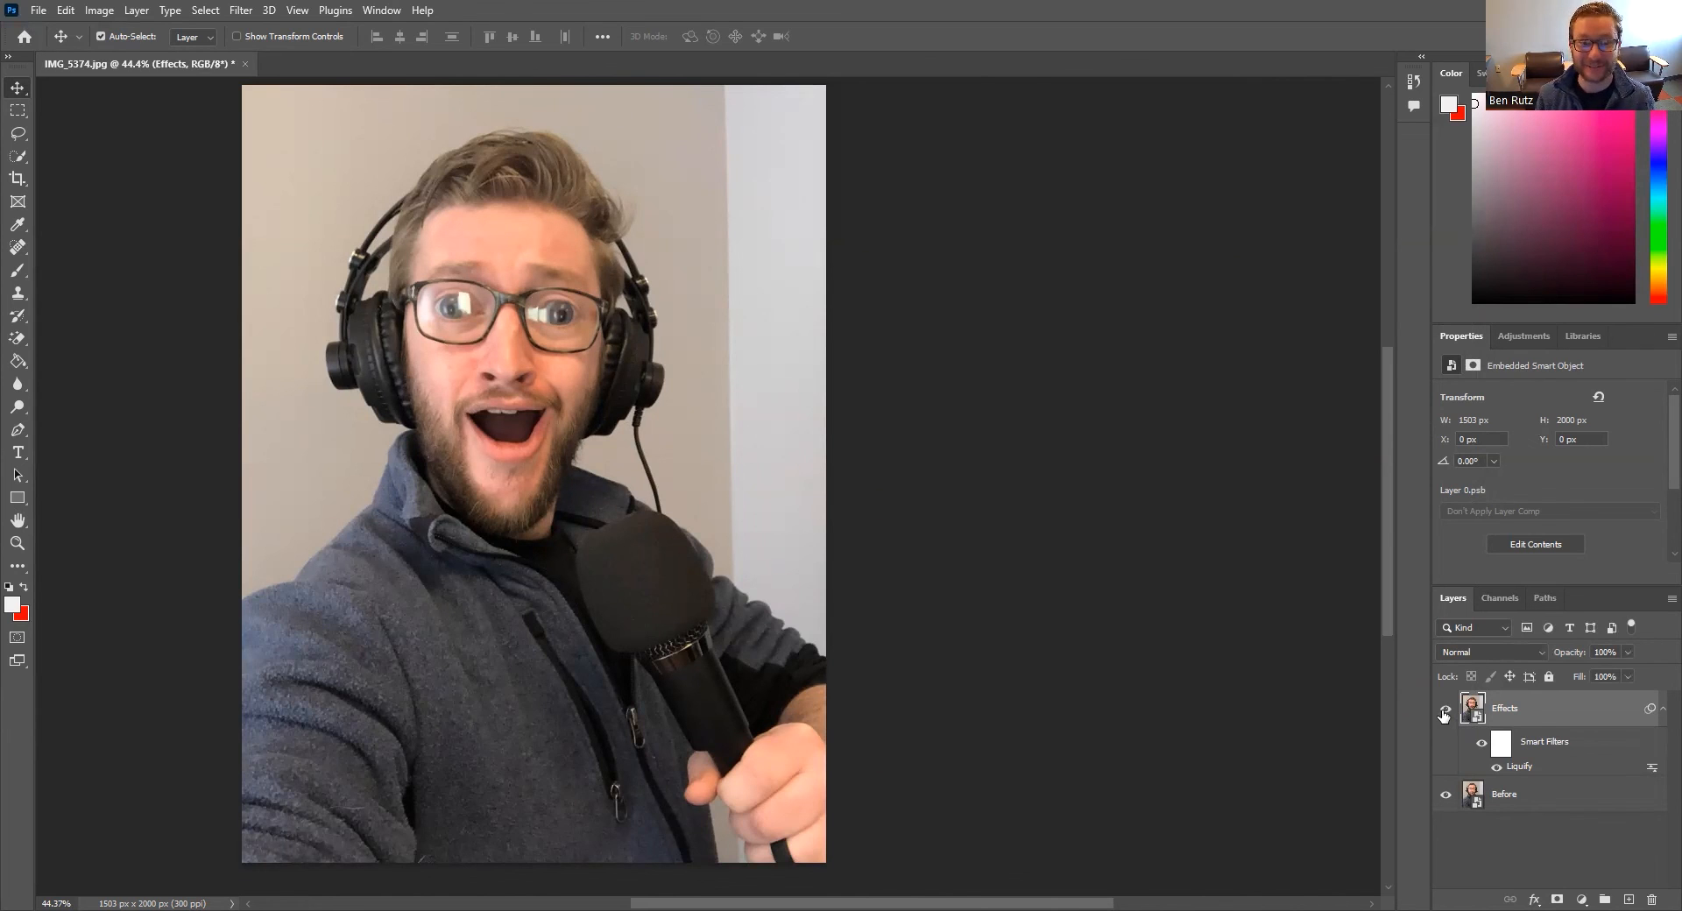
left_click(1445, 715)
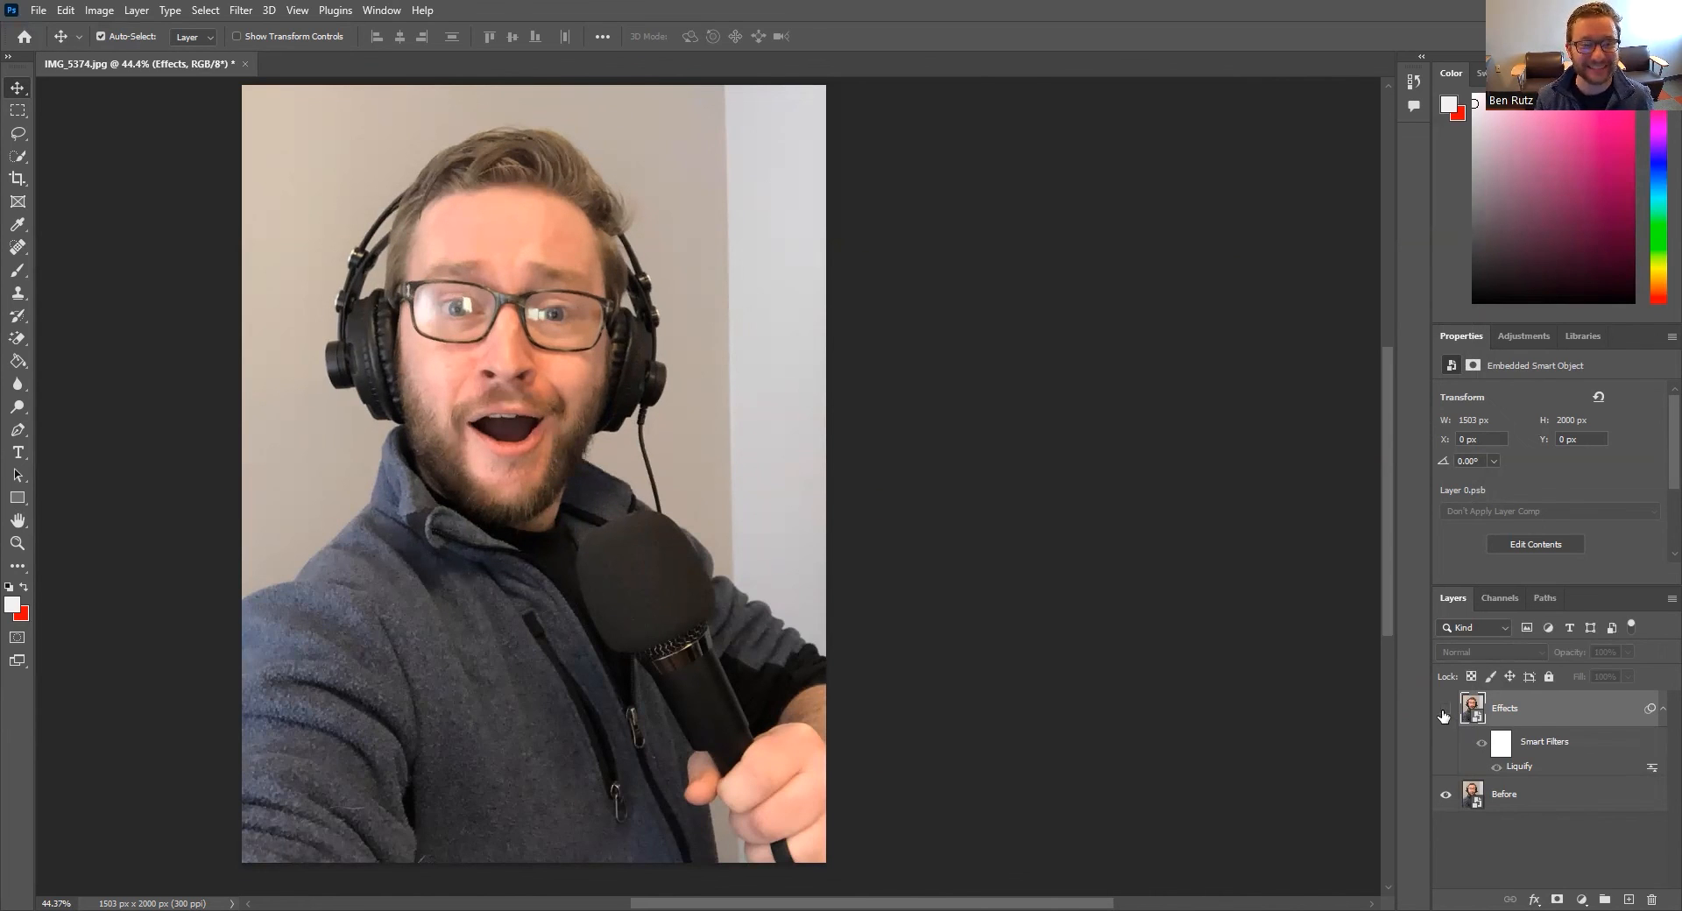
left_click(1445, 715)
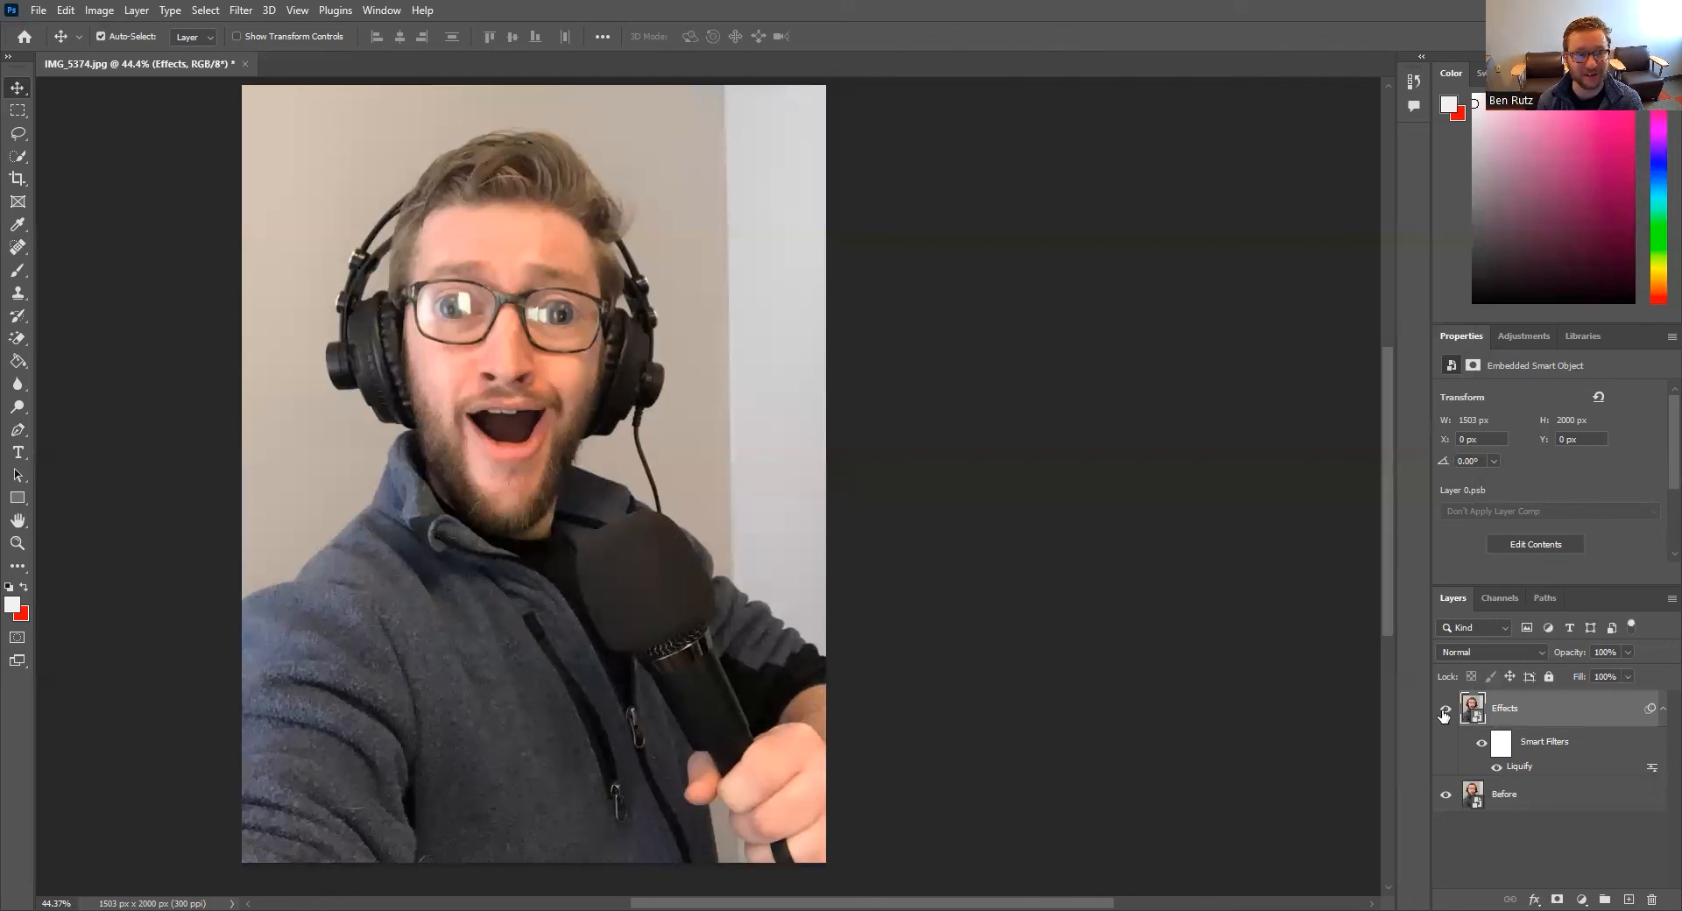
left_click(237, 11)
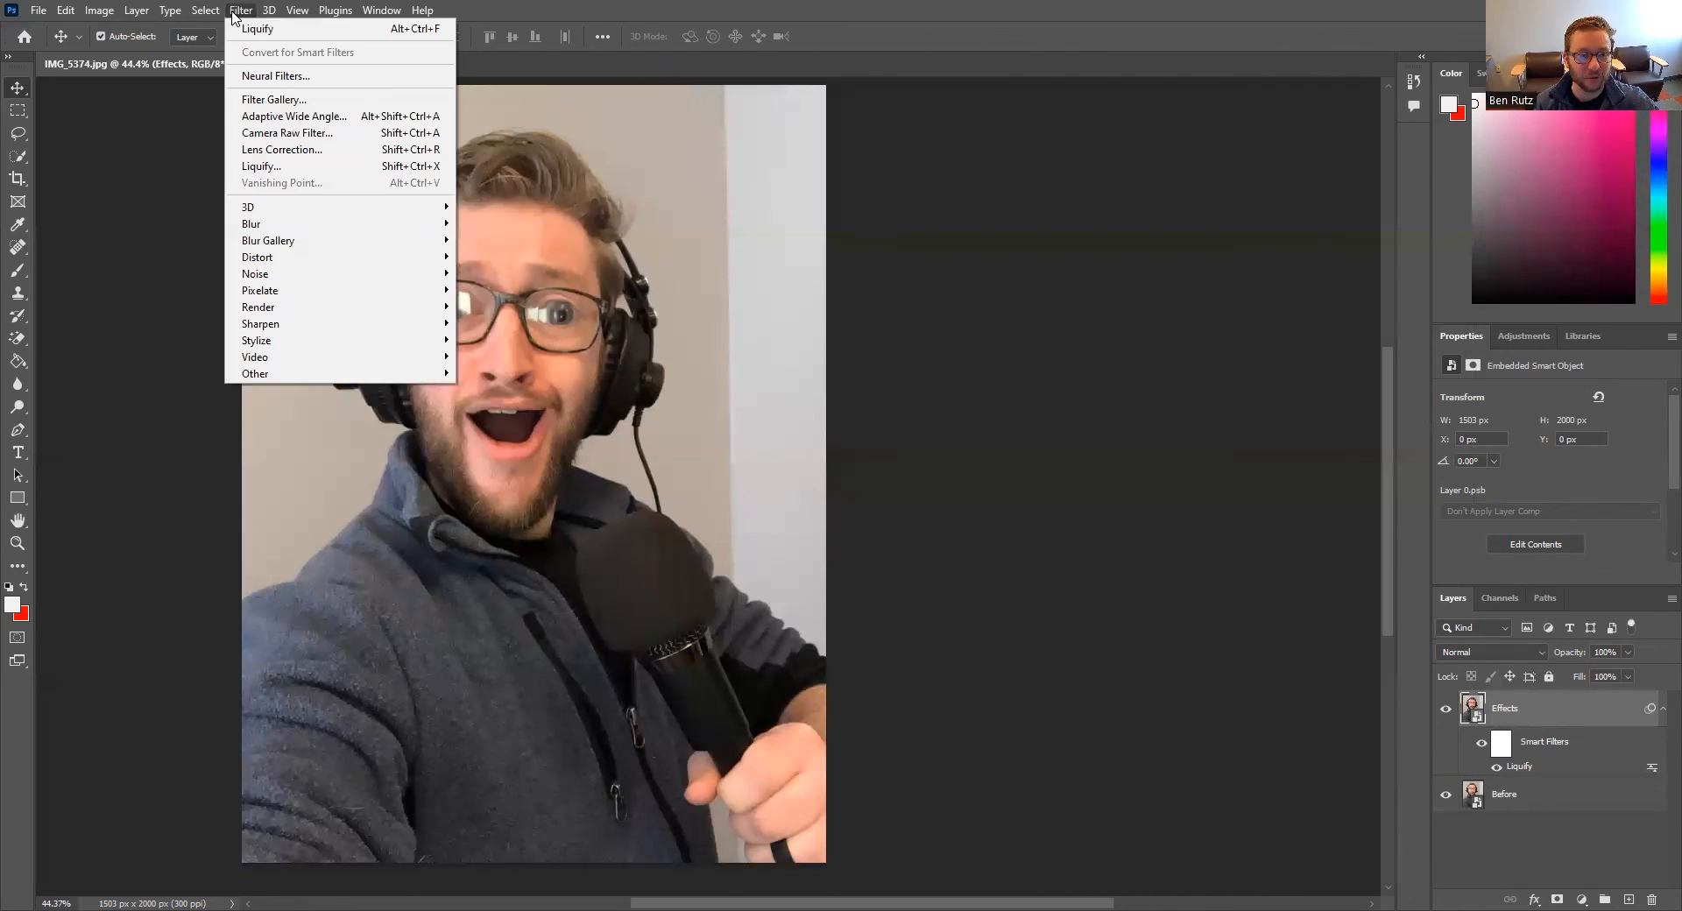
left_click(253, 102)
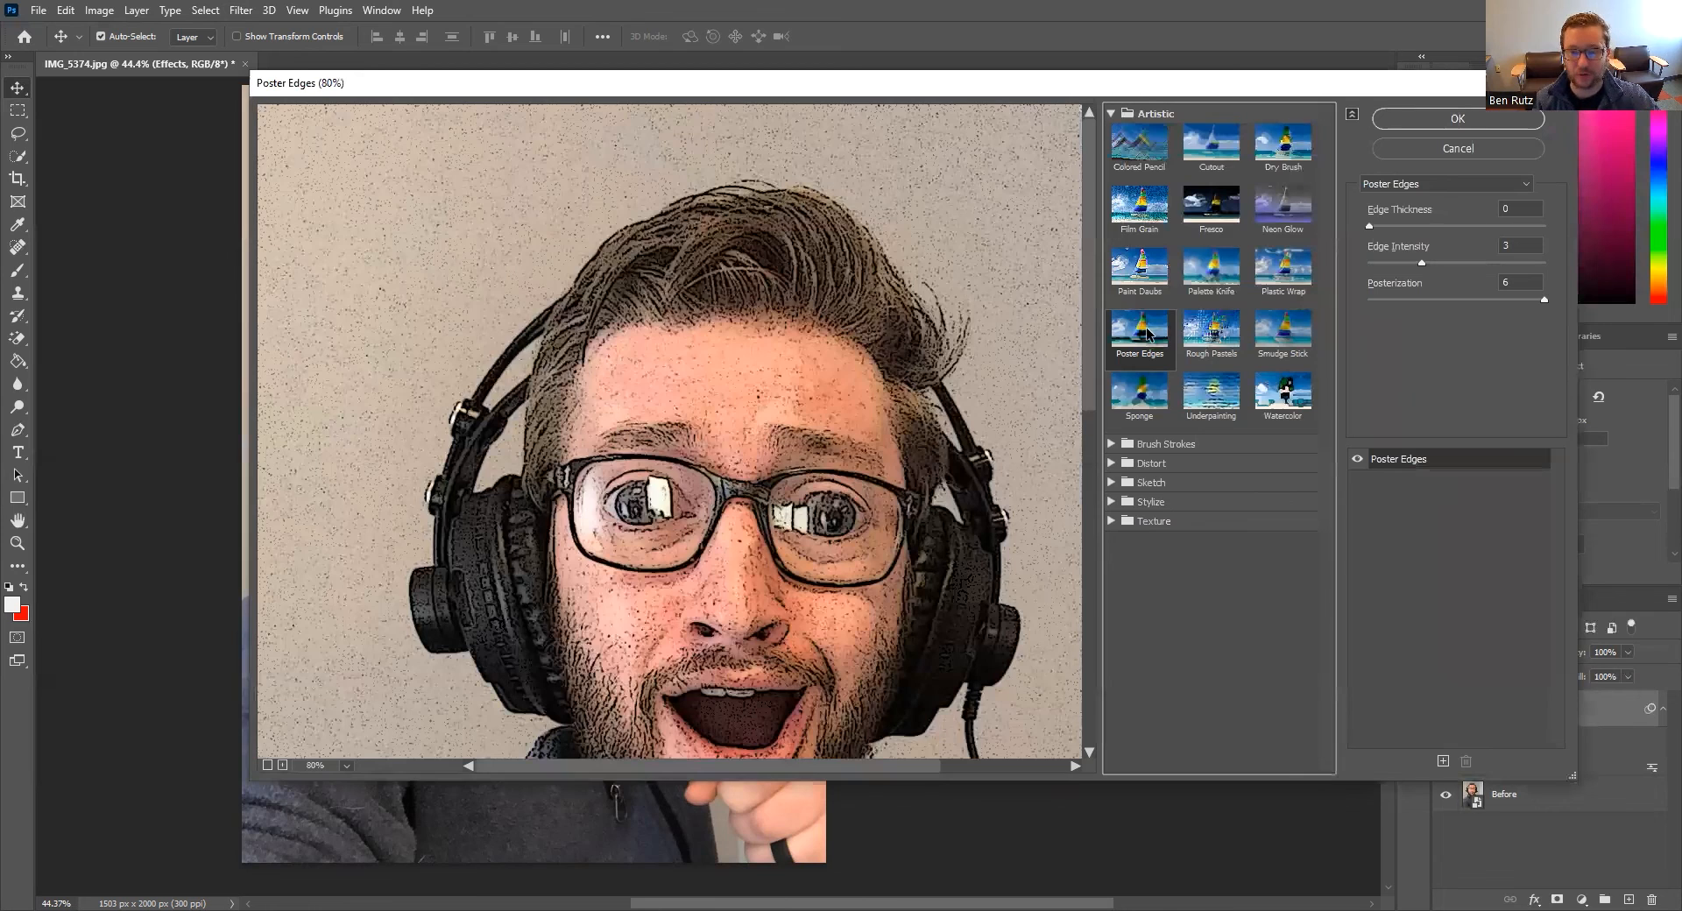
scroll(872, 325, "down", 3)
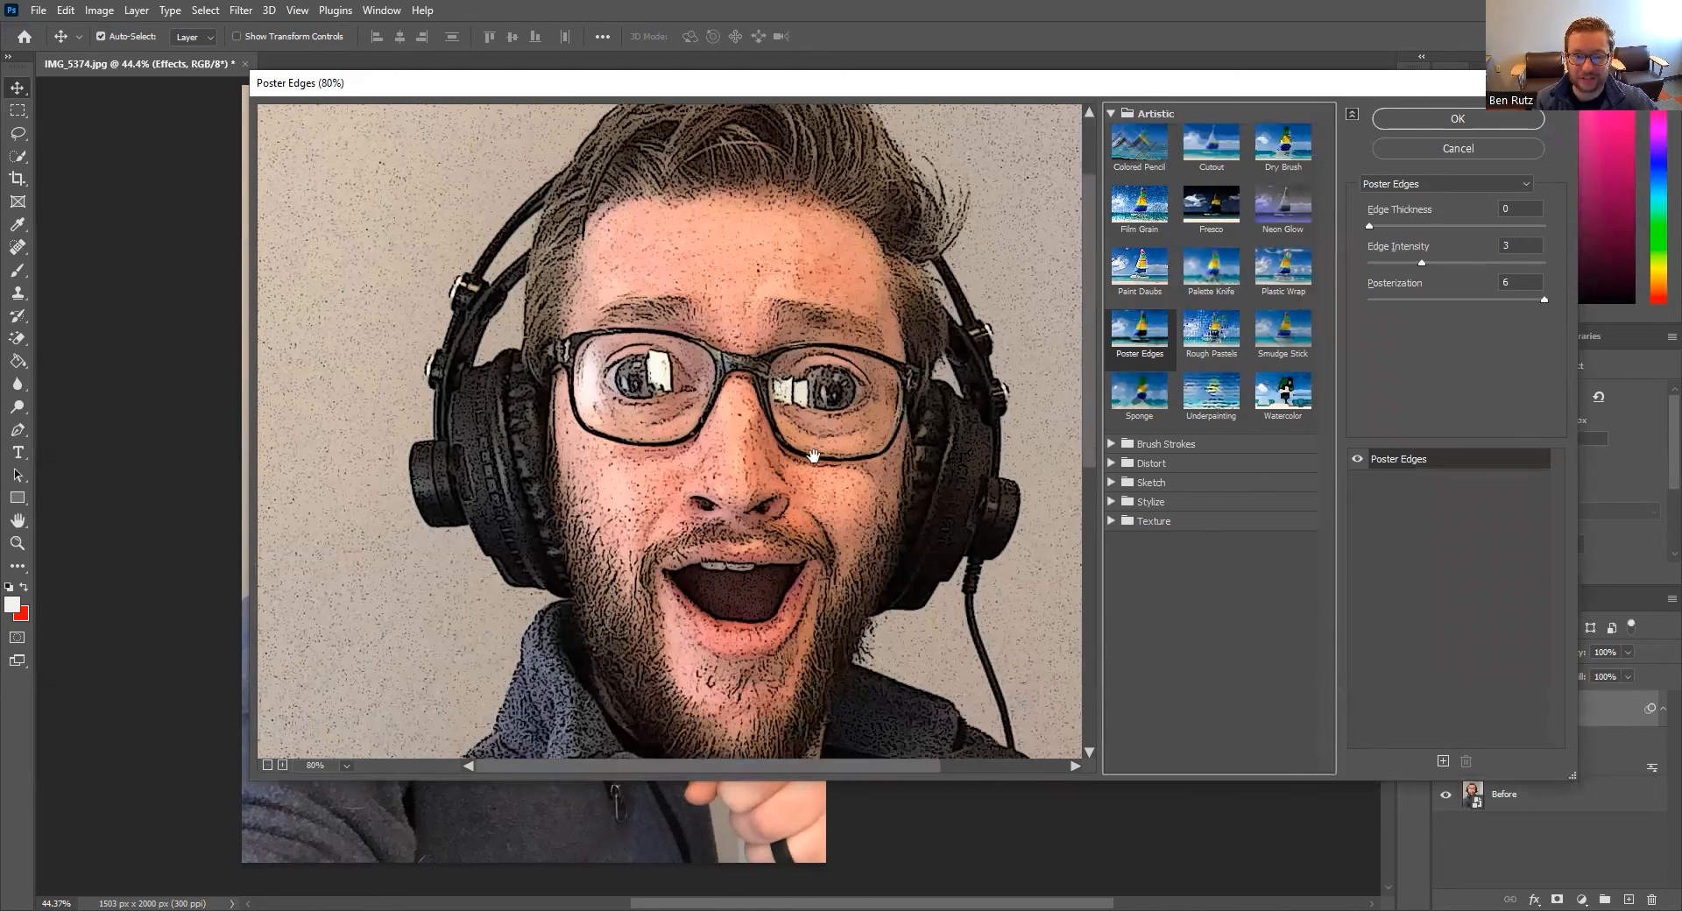
scroll(814, 456, "down", 1)
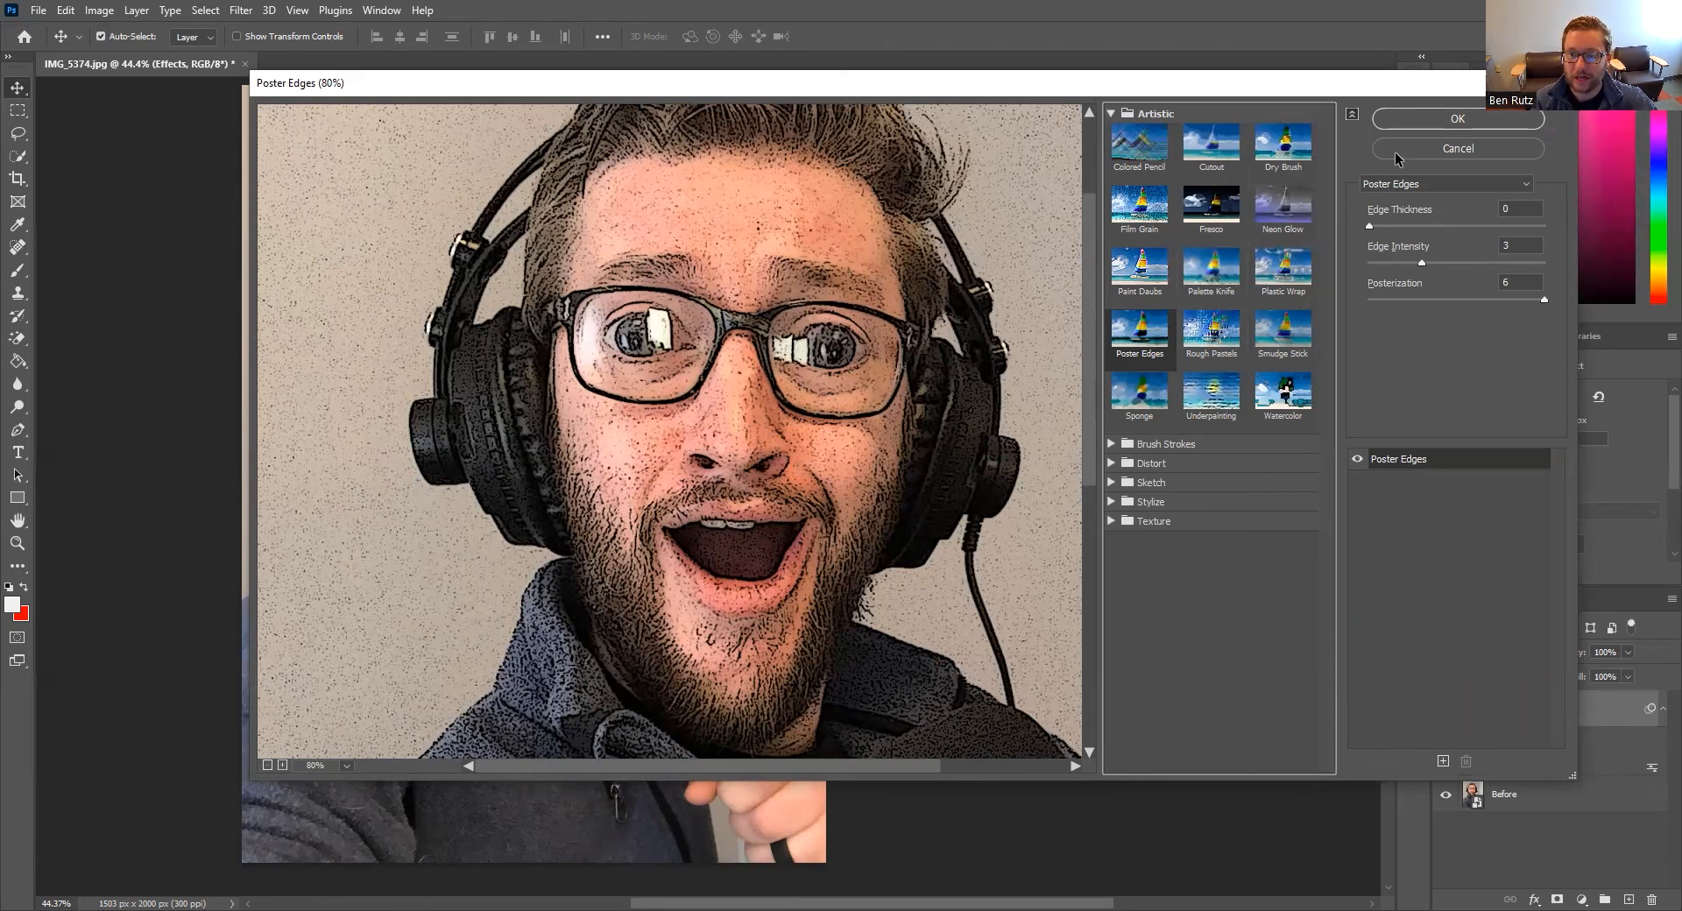
left_click_drag(1396, 151, 970, 310)
left_click(1451, 149)
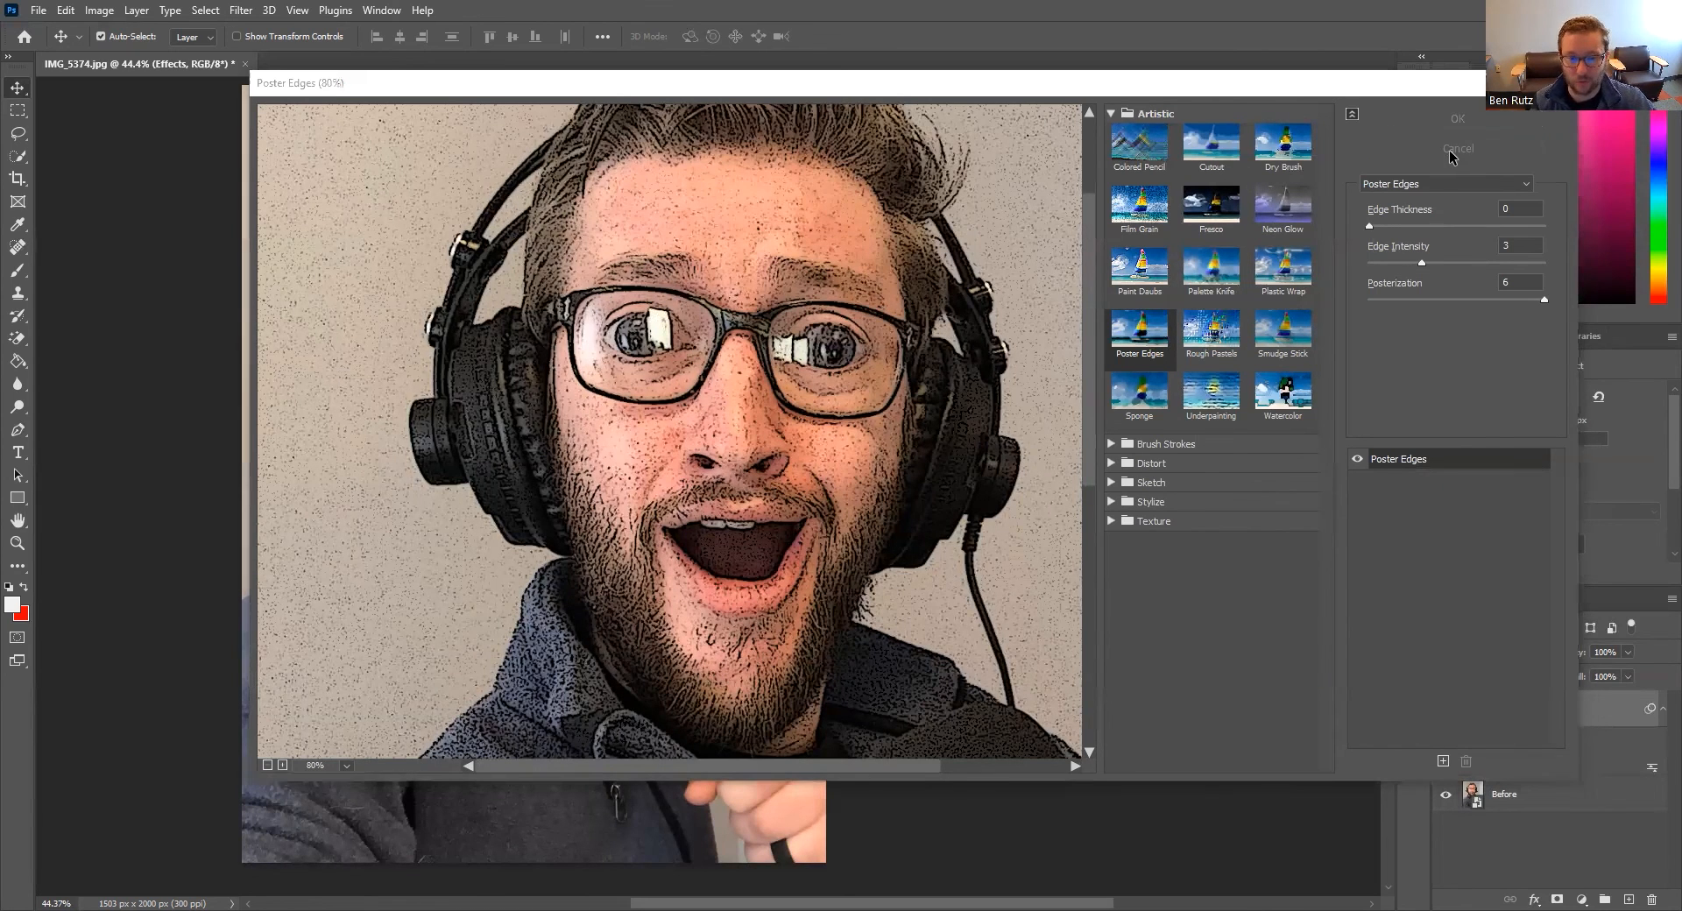